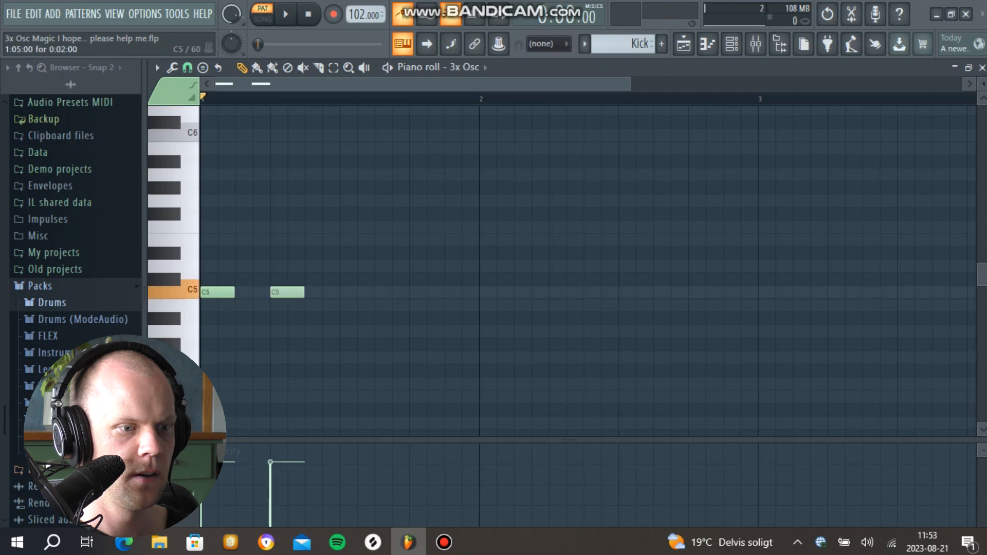
Step: Add C5 notes on beats three and four to complete the four-note 3x Osc pattern, and audition it
left_click(347, 292)
left_click(417, 292)
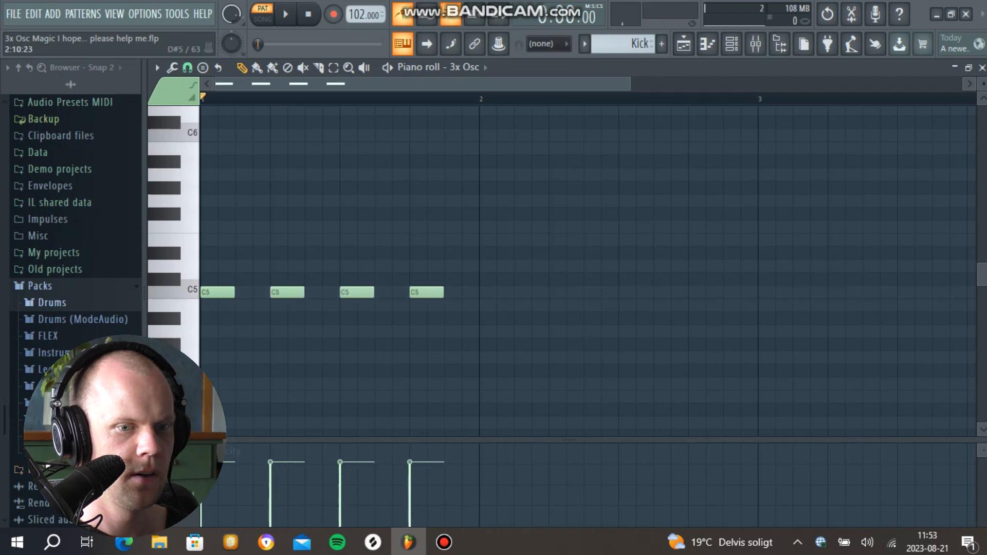
key("space")
left_click(982, 68)
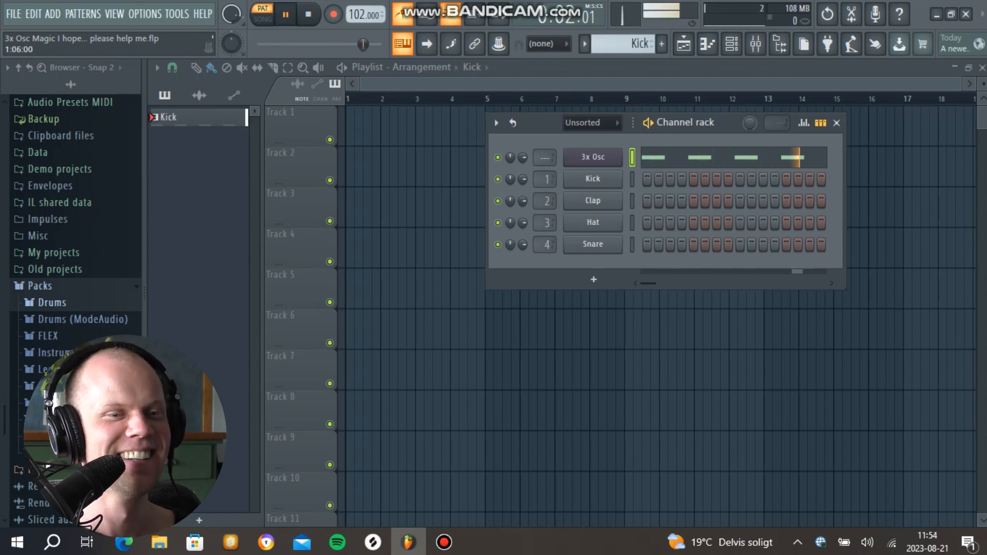
key("space")
Step: Set the coarse pitch of 3x Osc's oscillator 1 to 0 and audition the pattern
left_click(593, 156)
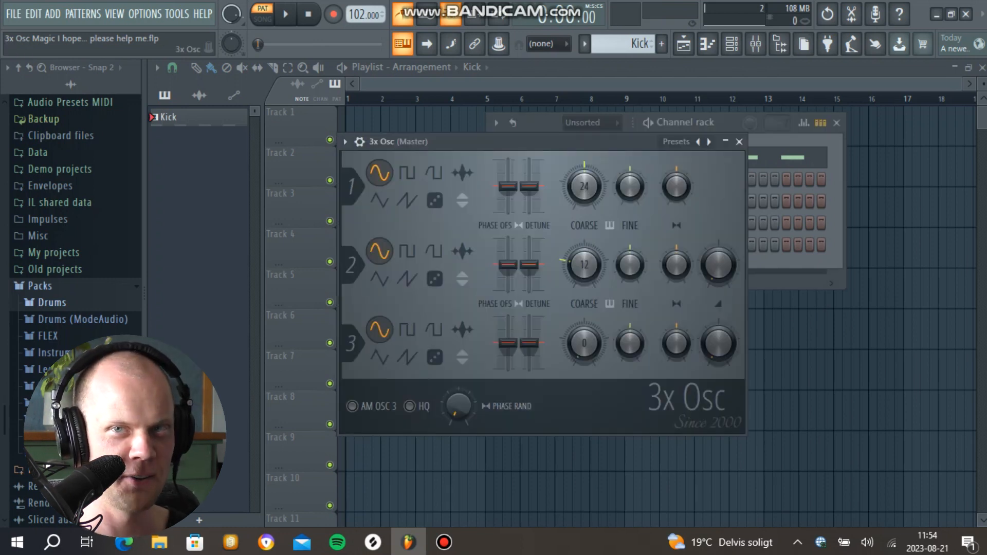
left_click_drag(584, 186, 584, 231)
key("space")
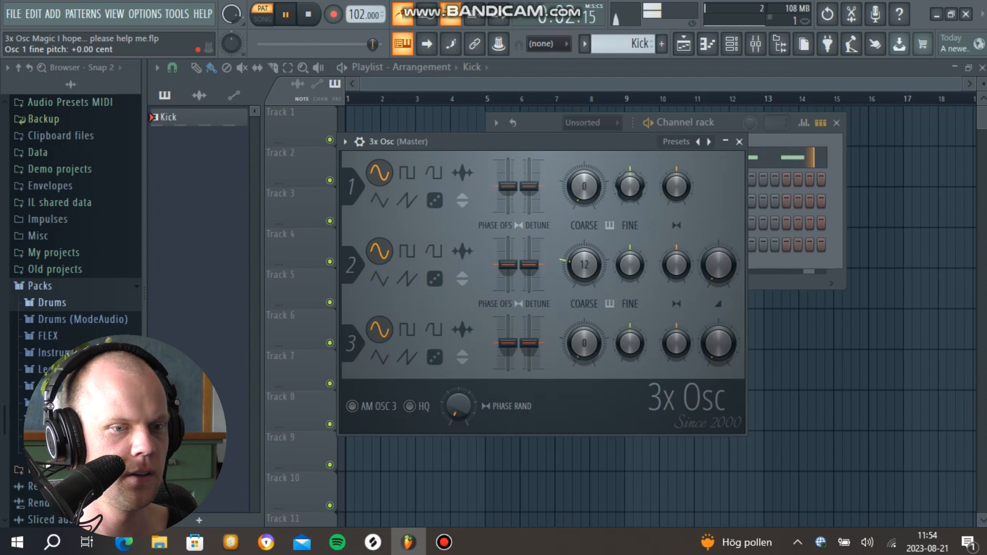
key("space")
Step: Transpose all four 3x Osc notes down one octave to C4 and audition them
key("F7")
key("ctrl+a")
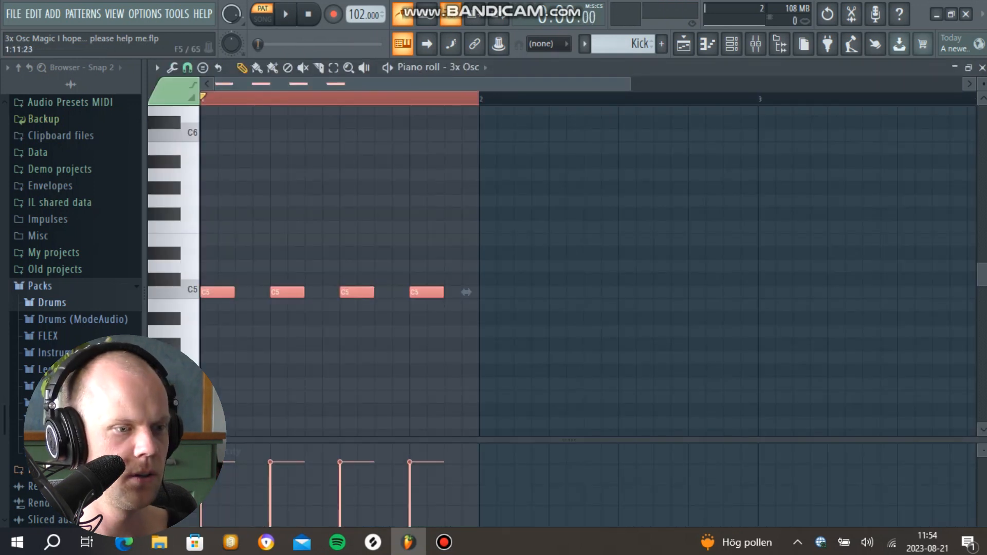
scroll(588, 271, "down", 3)
key("space")
key("space")
key("ctrl+Down")
Step: Stop playback and lower the four selected notes by three more semitones
key("space")
scroll(588, 271, "down", 3)
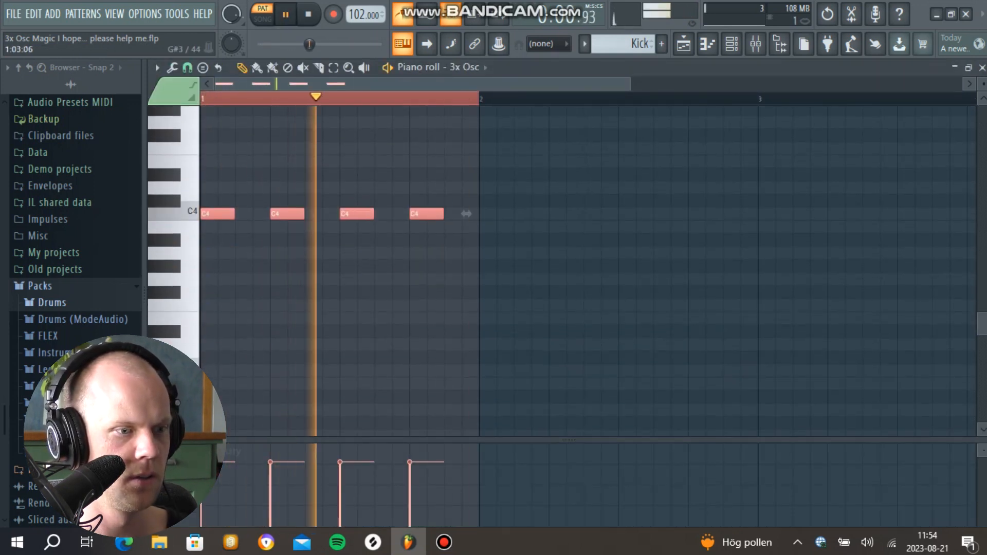
key("space")
key("shift+Down")
key("shift+Down")
key("shift+Down")
key("space")
Step: Play the pattern through the SPAN analyser on the master track to examine its low-frequency spectrum
left_click(755, 45)
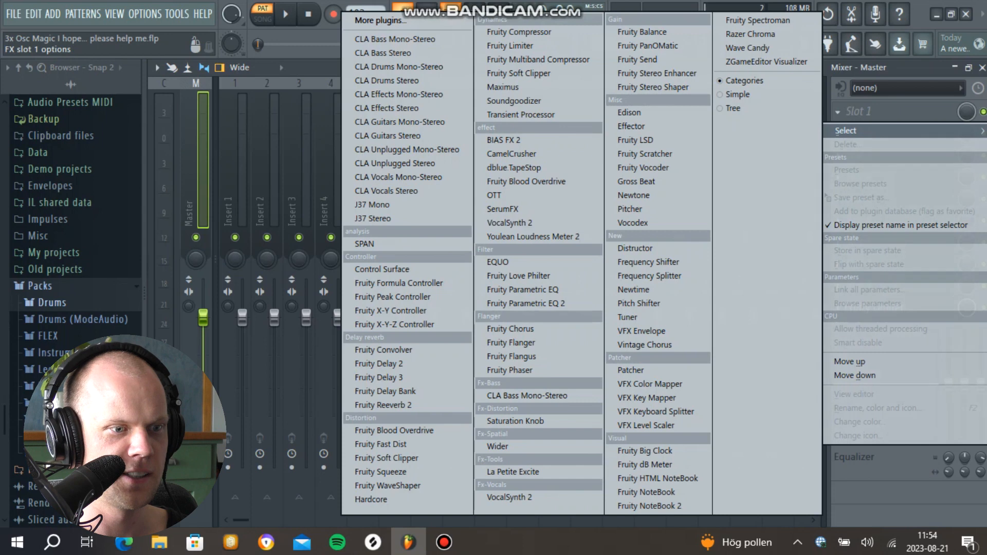
left_click(364, 244)
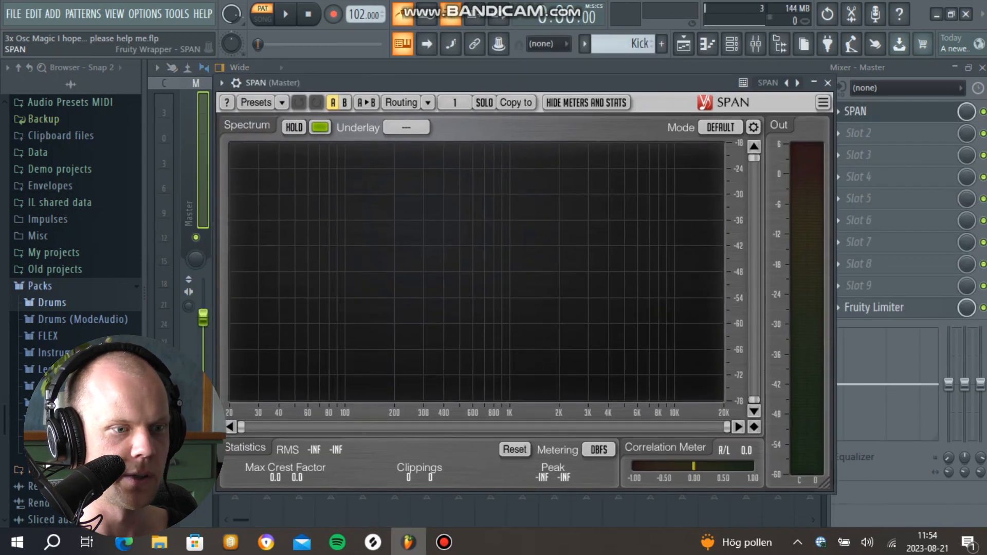
key("space")
key("space")
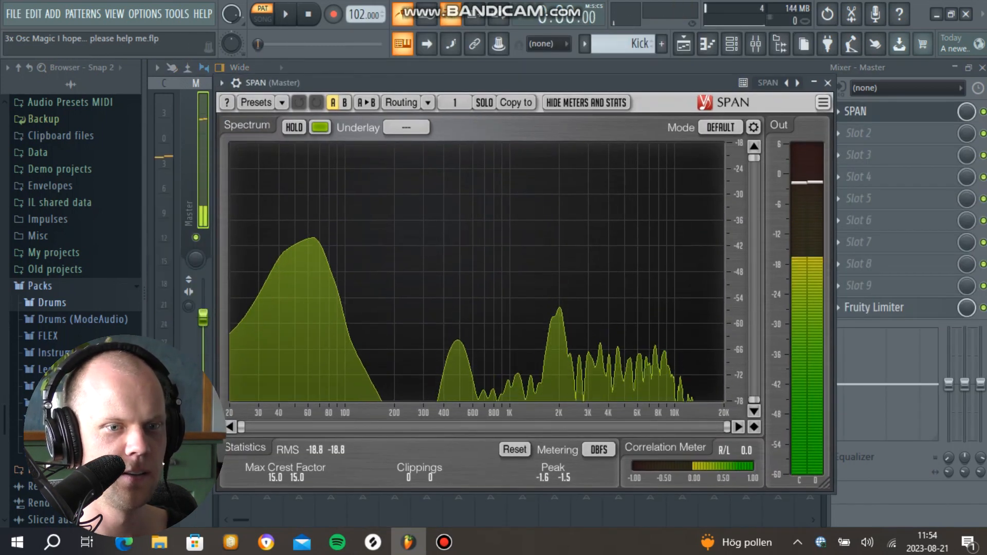
key("Escape")
left_click(982, 68)
Step: Enable the 3x Osc pitch envelope with a modulation amount of 100% while the pattern plays
left_click(439, 139)
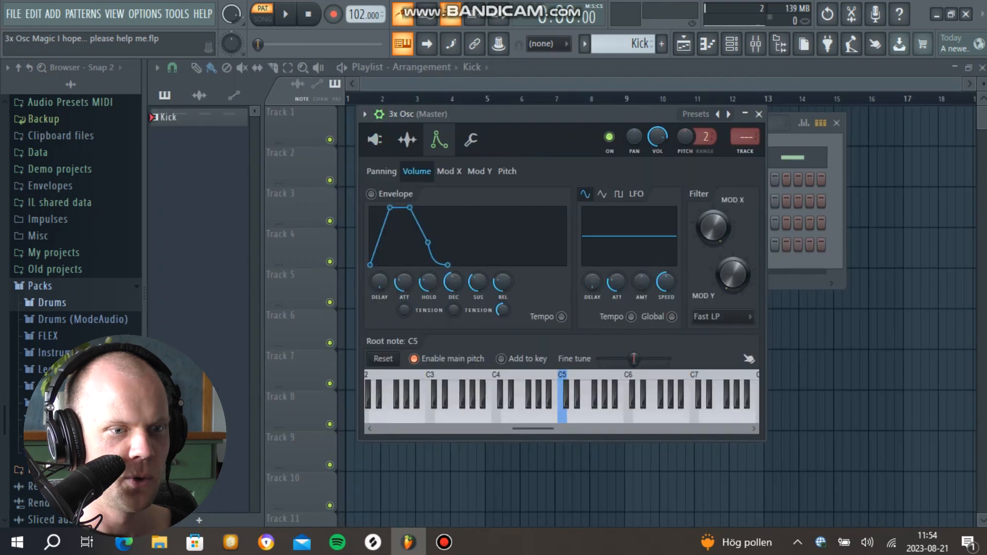
left_click(507, 171)
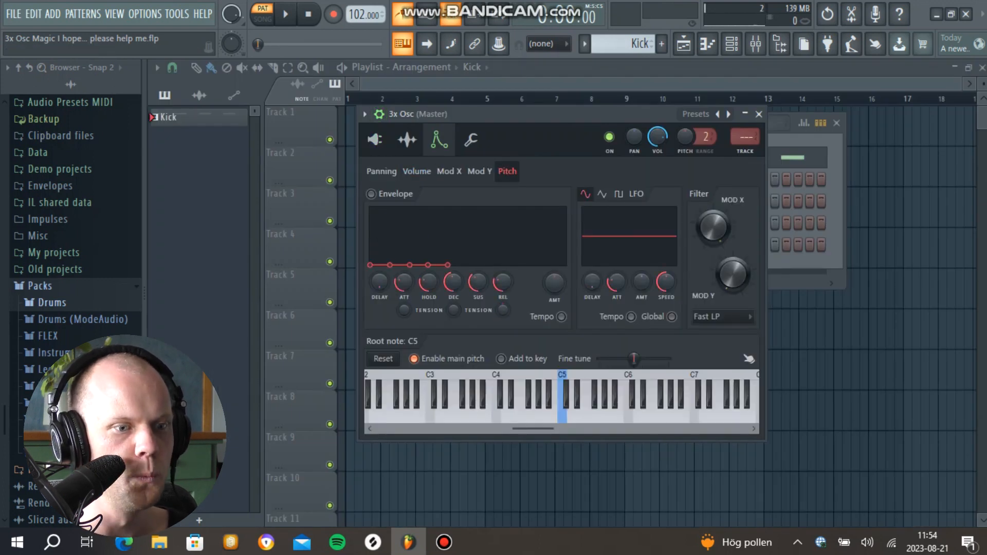
key("space")
left_click_drag(554, 283, 555, 229)
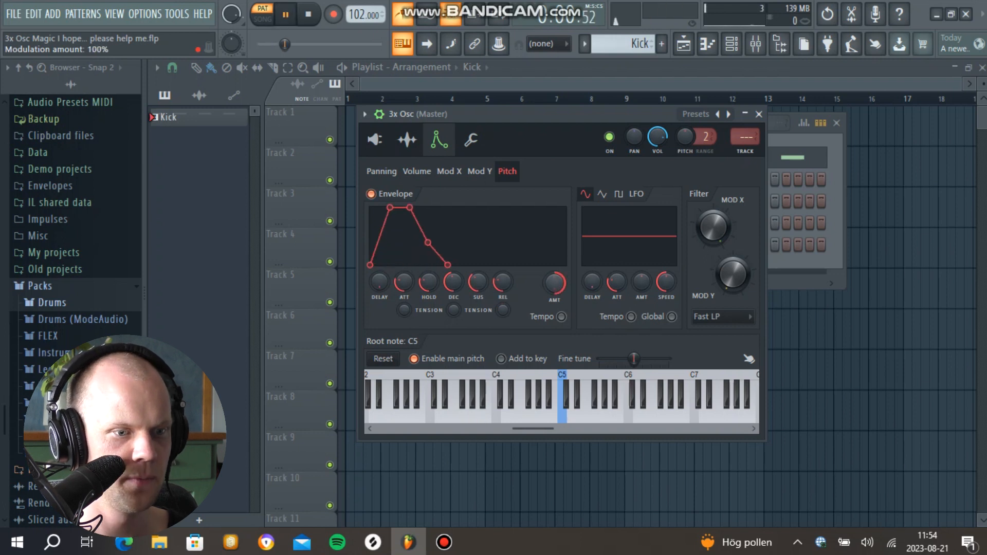
Step: Give the pitch envelope zero attack and a short decay, and shorten the Mod X envelope as well
left_click_drag(404, 281, 404, 308)
key("space")
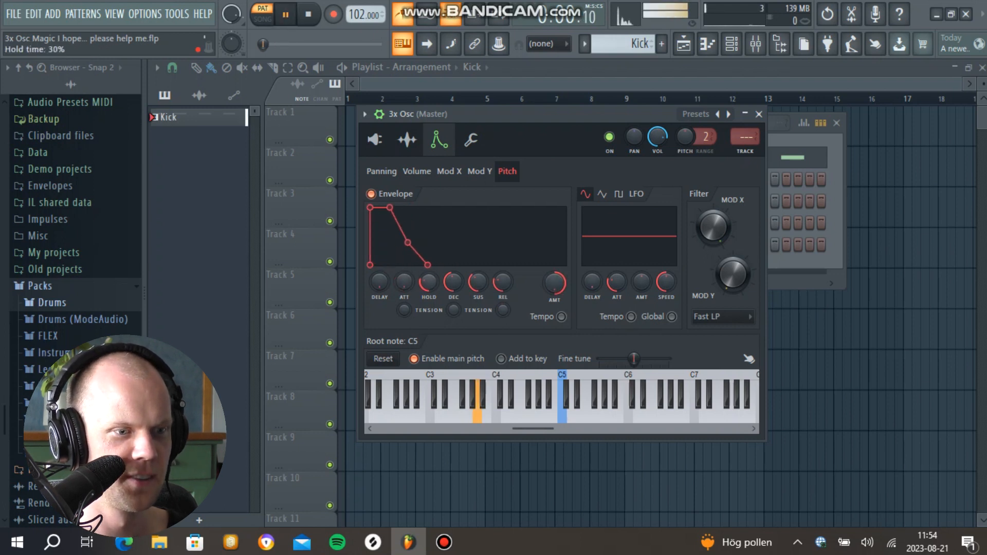
left_click_drag(454, 282, 453, 282)
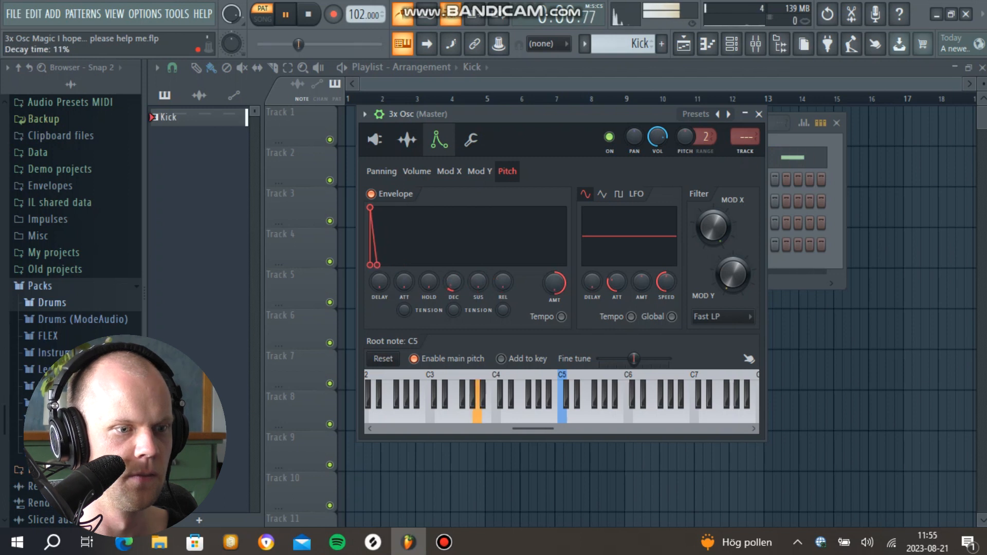
key("space")
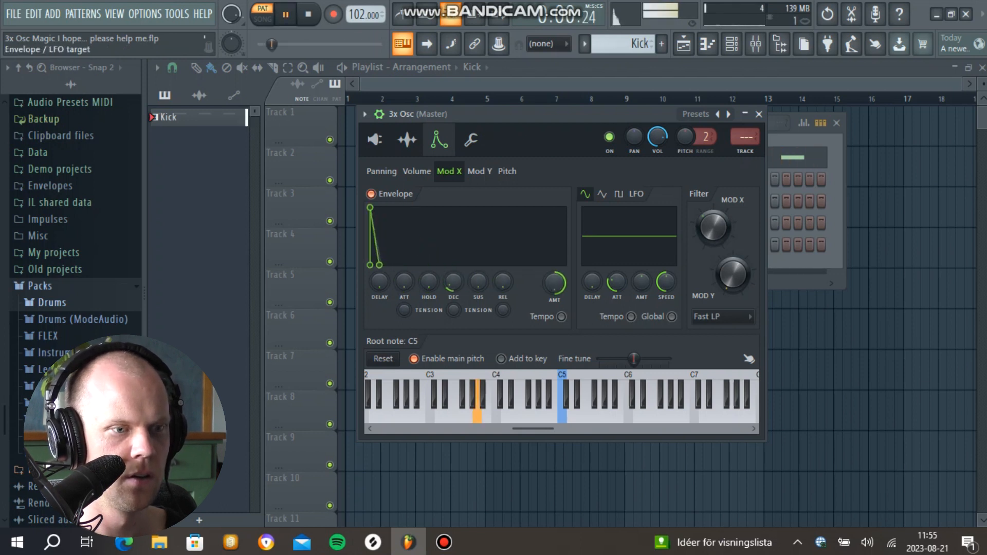
left_click_drag(503, 281, 453, 288)
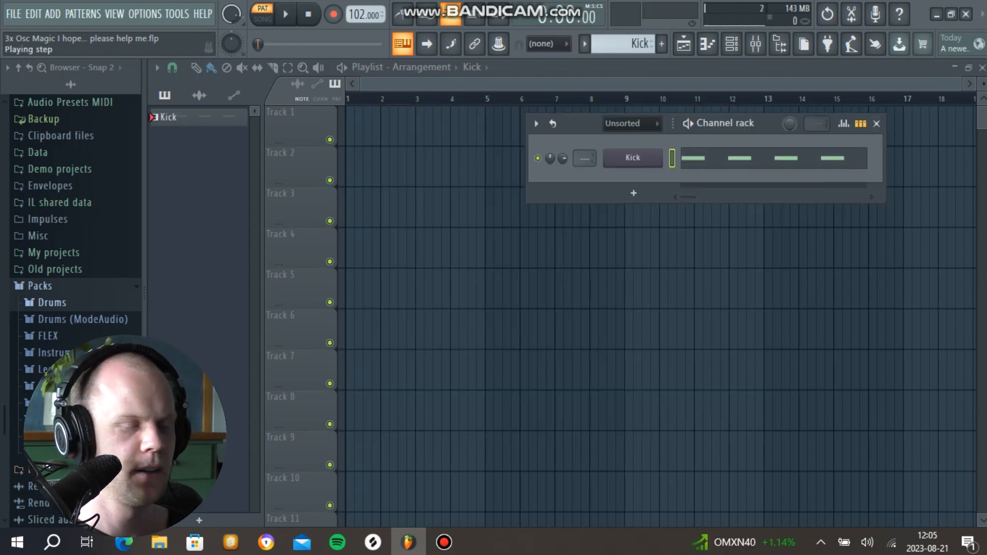
Step: Route the Kick channel to mixer track 1 and clone it as a second layer
key("space")
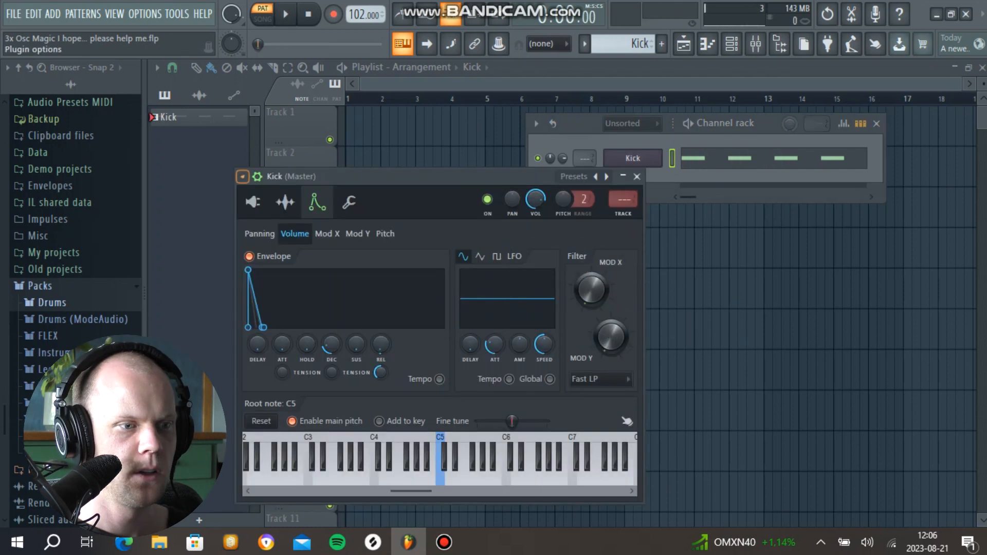
left_click(247, 176)
left_click(480, 159)
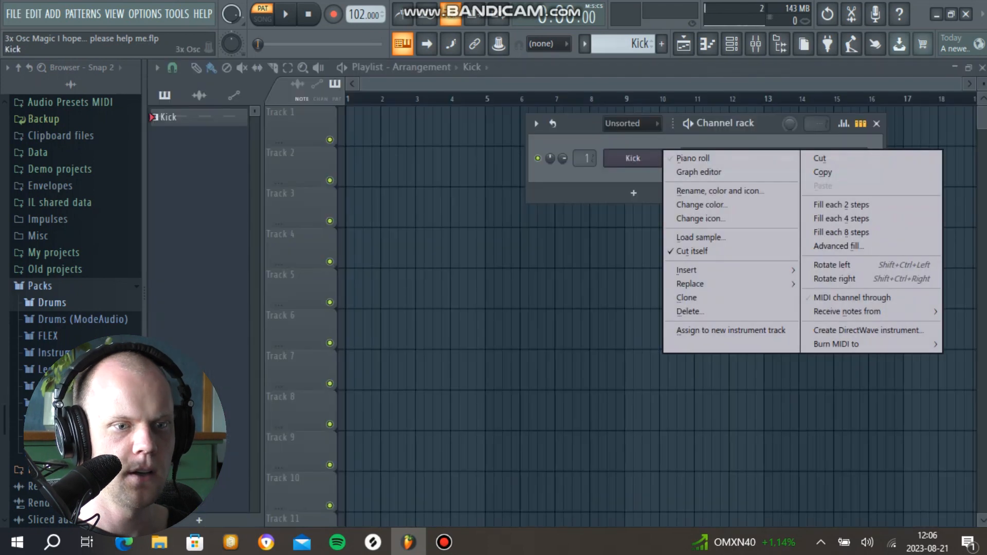
left_click(689, 298)
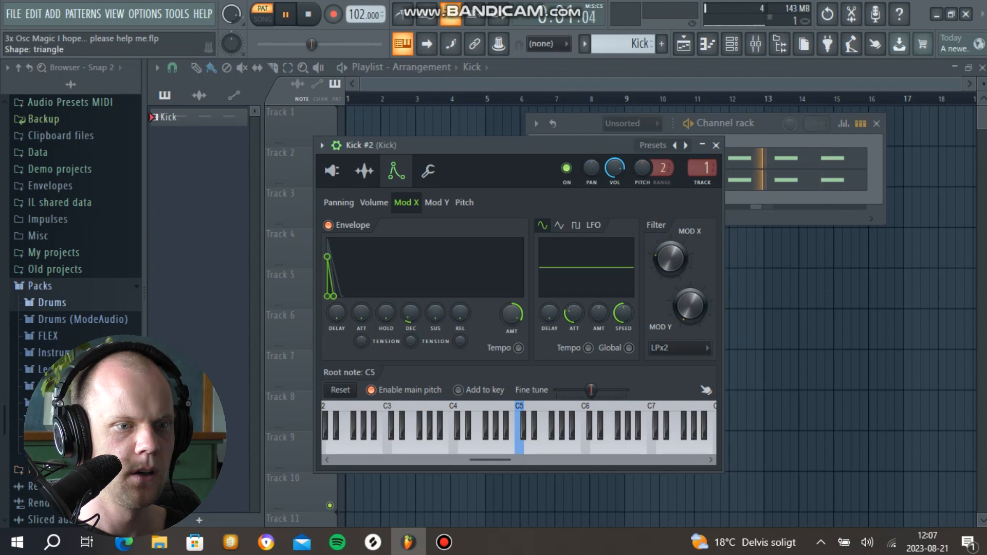
Step: Set Kick #2's oscillator 1 coarse pitch to -6 semitones, shorten its envelope decay, and audition both layers
left_click(428, 170)
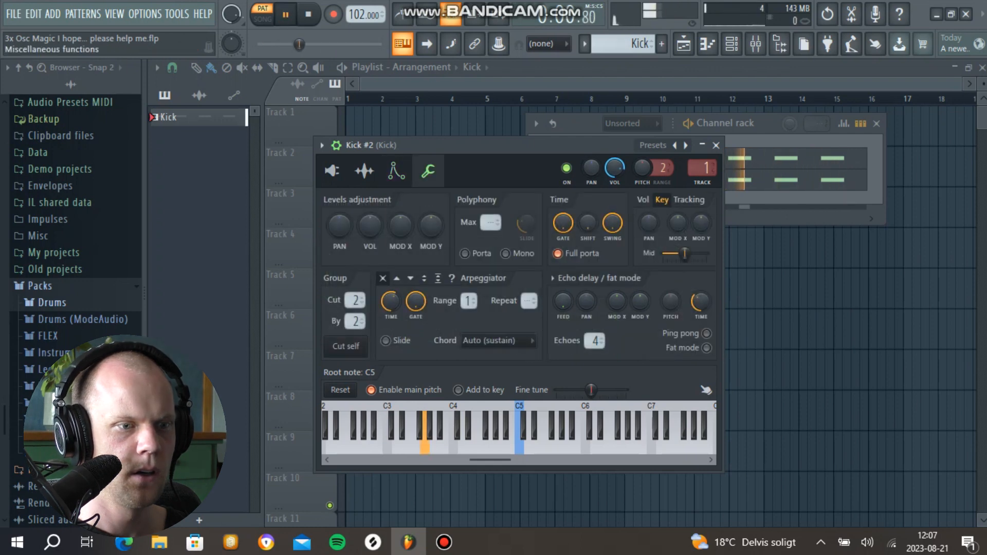
left_click(332, 171)
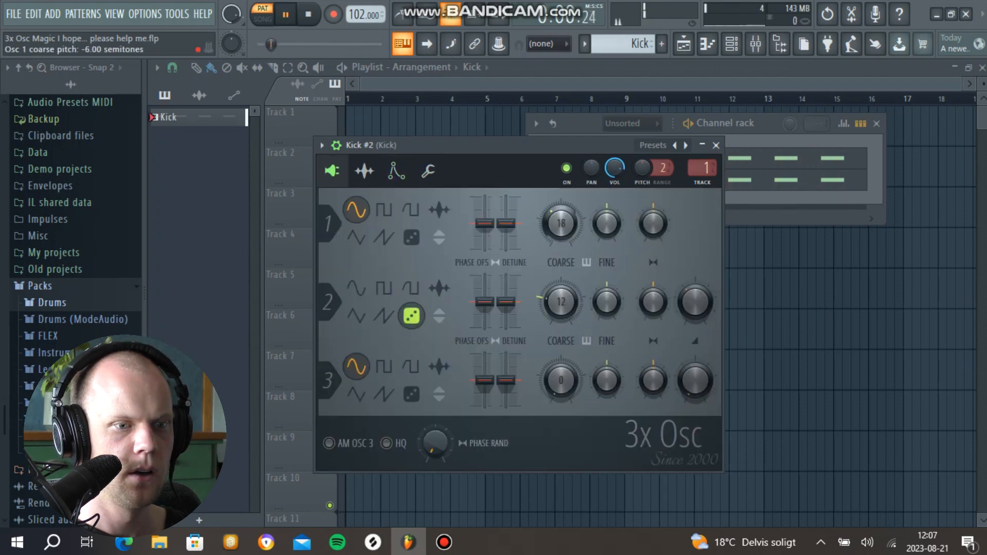
left_click(397, 171)
left_click_drag(411, 313, 411, 327)
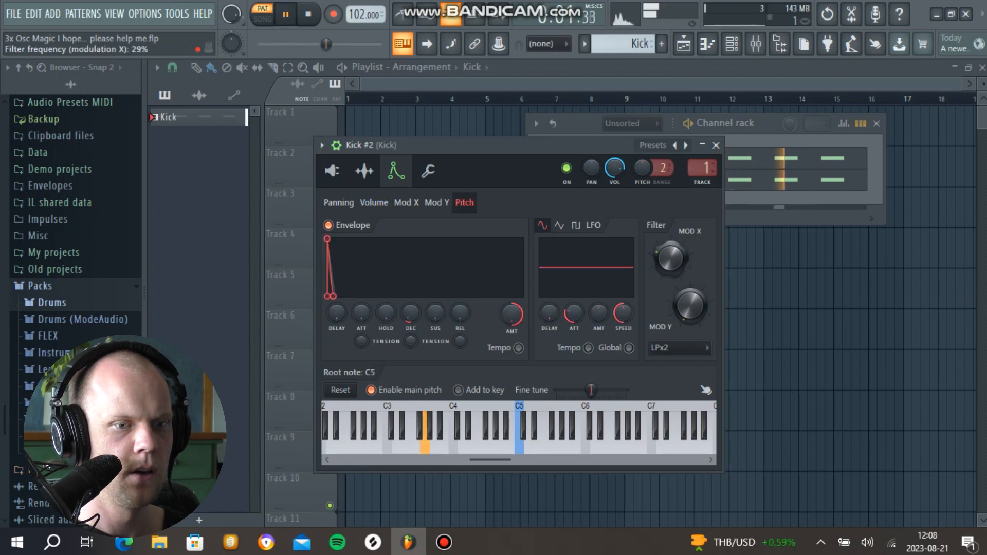
left_click(716, 145)
key("space")
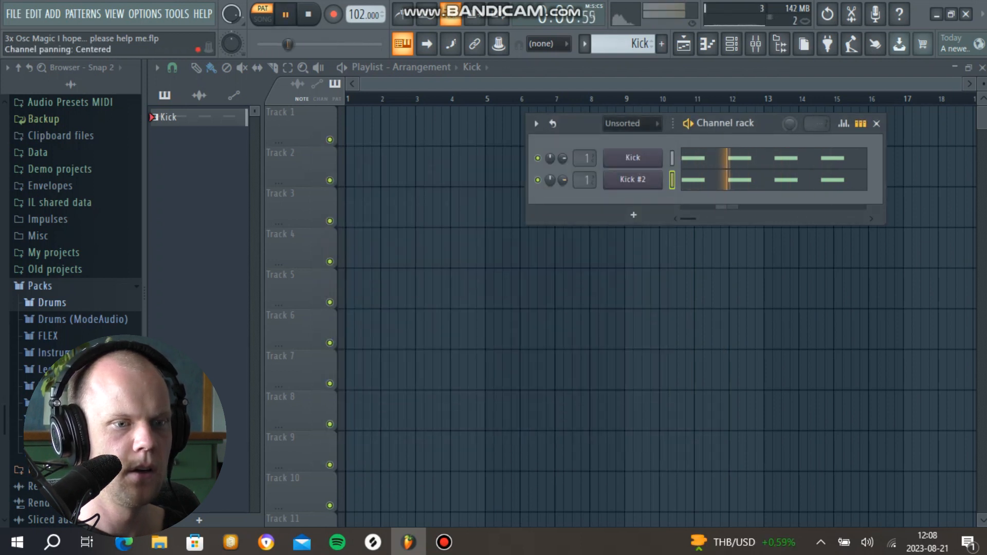
key("space")
Step: Clone Kick #2 as a third layer and mute the first two kick channels
right_click(633, 179)
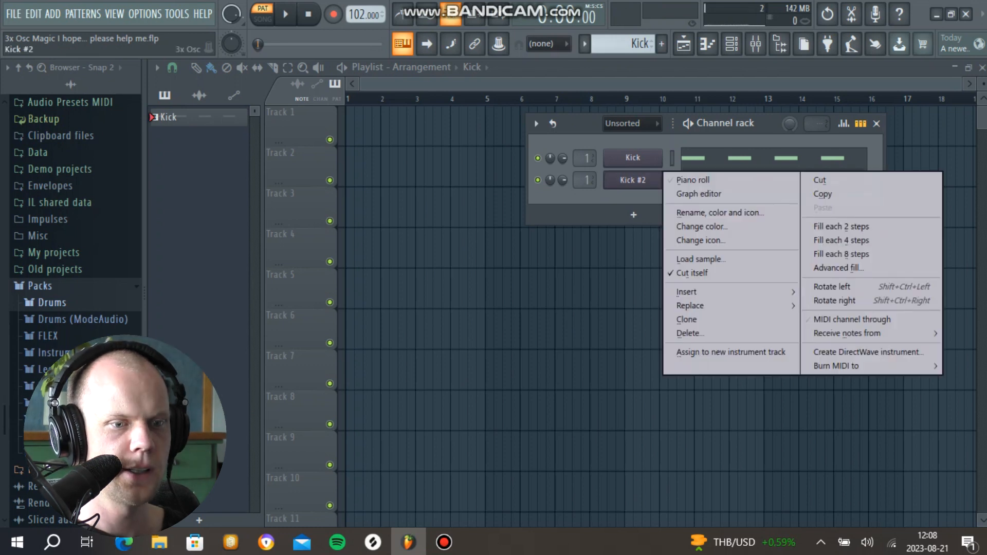
left_click(684, 320)
left_click(734, 164)
left_click(538, 180)
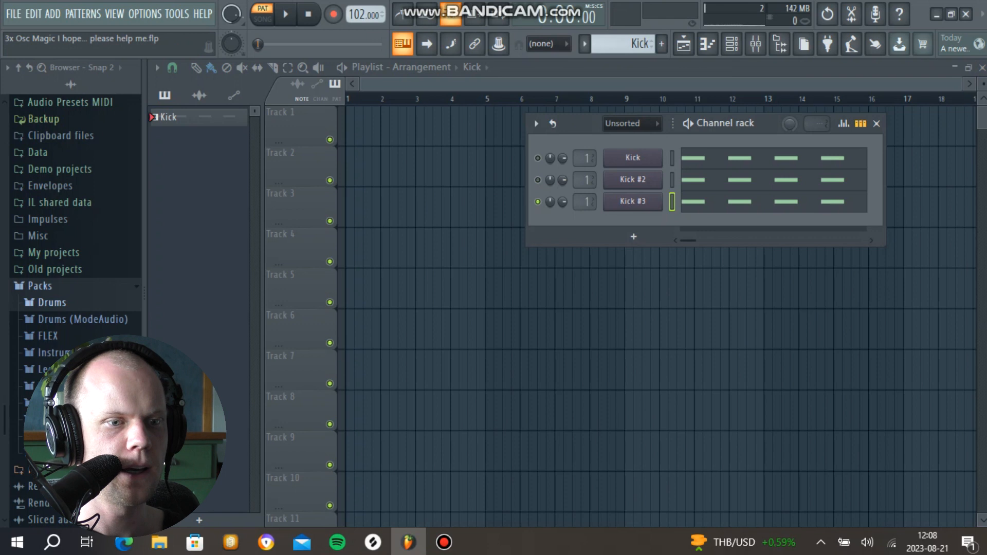
Step: Give Kick #3 a square wave on oscillator 1 and sawtooth waves on oscillators 2 and 3, and adjust their mix levels
left_click(633, 201)
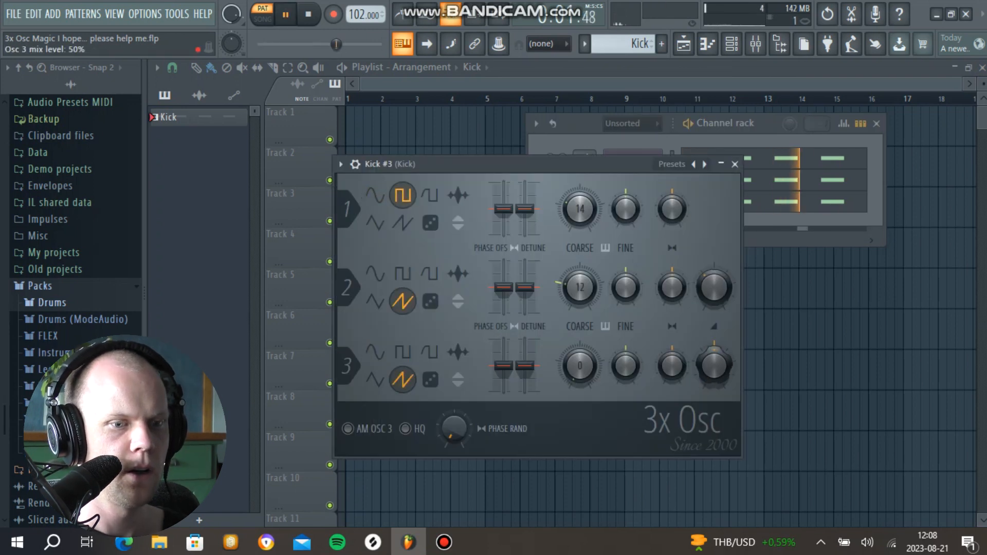
key("space")
key("space")
left_click_drag(714, 288, 714, 289)
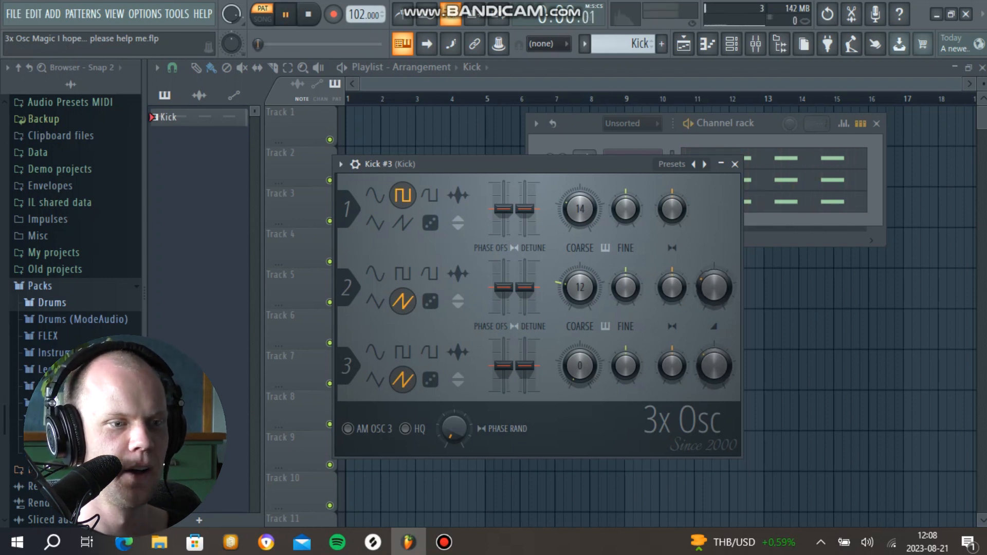
key("space")
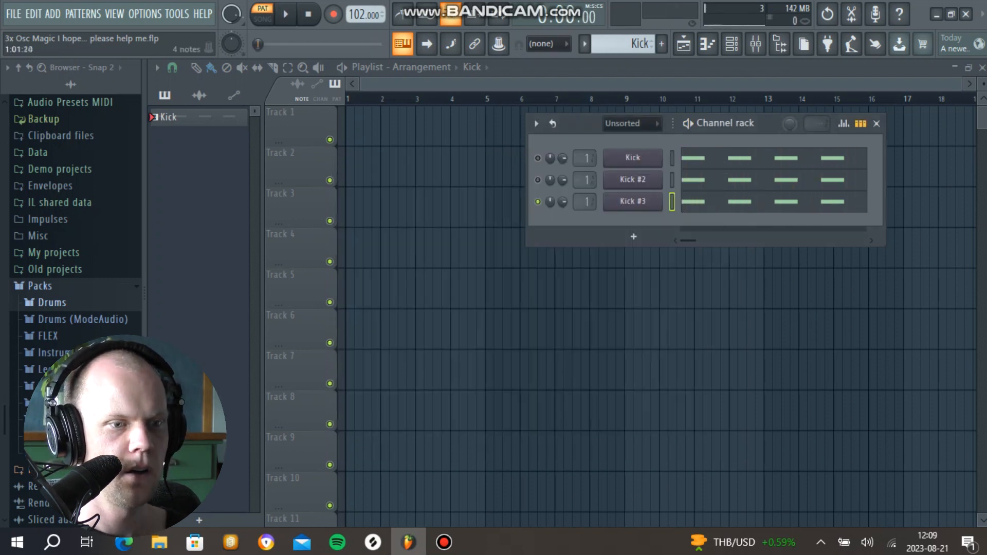
Step: Transpose all four Kick #3 notes up from G3 to E5
left_click(785, 201)
key("space")
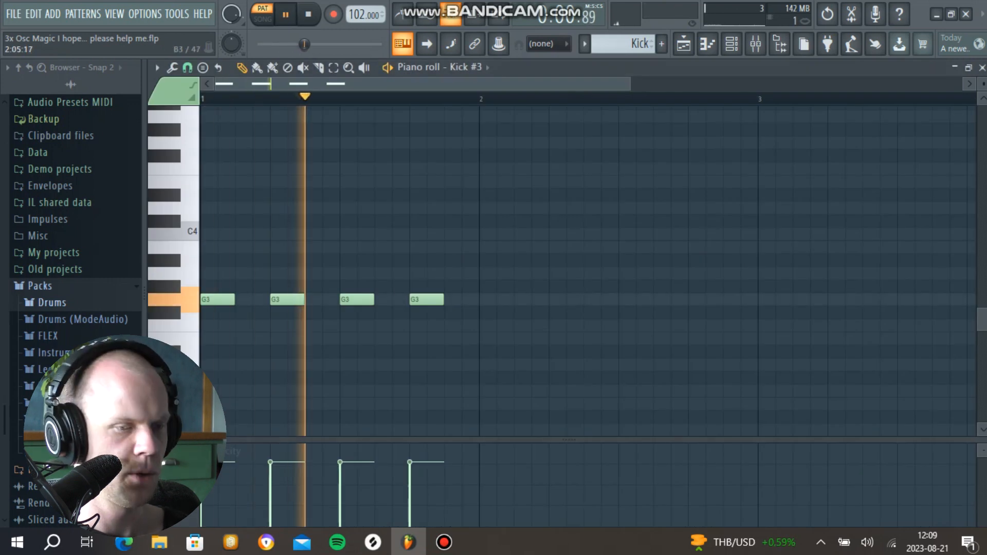
key("space")
key("ctrl+a")
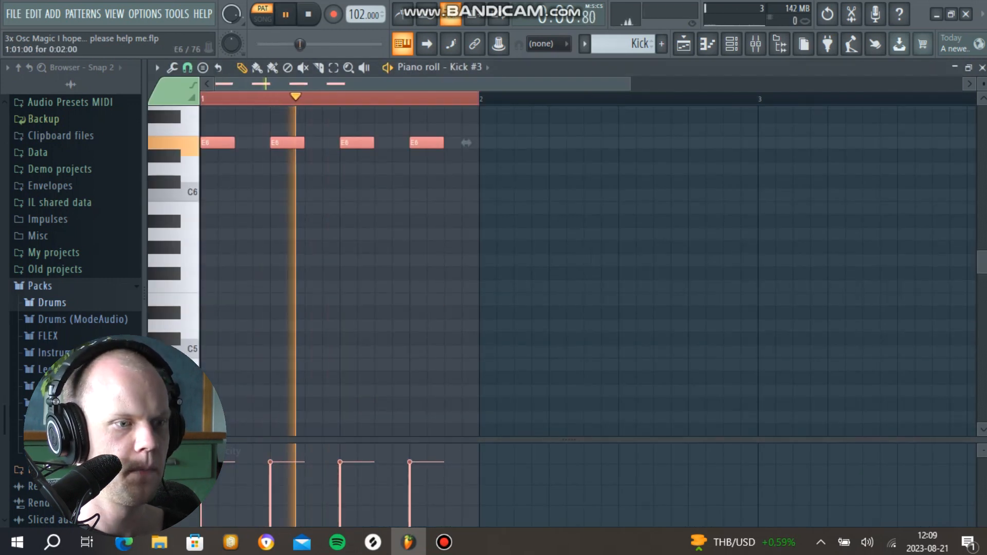
left_click_drag(212, 144, 210, 288)
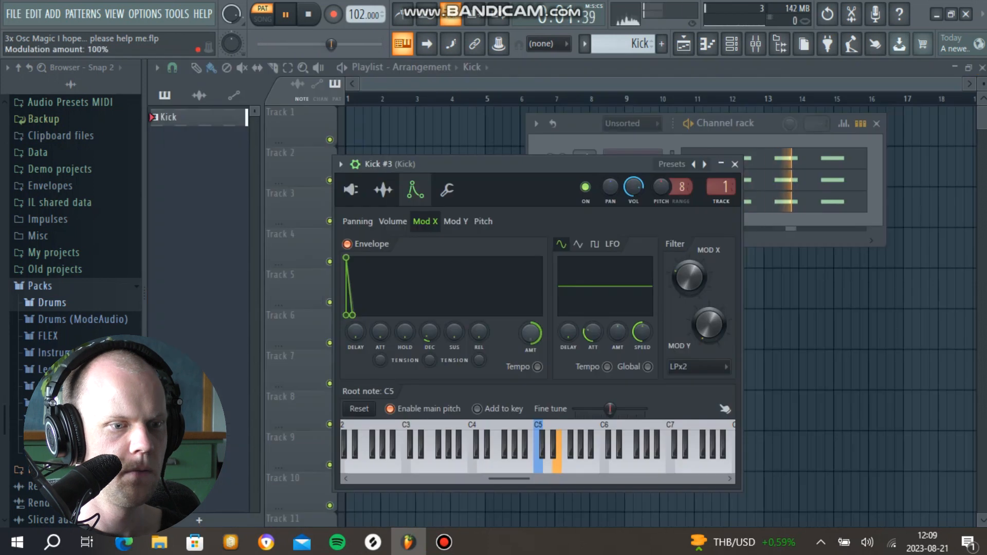
Step: Reduce the amount and decay of Kick #3's Mod X envelope, and shorten the decay of its volume envelope
left_click_drag(531, 334, 530, 350)
left_click_drag(429, 332, 430, 335)
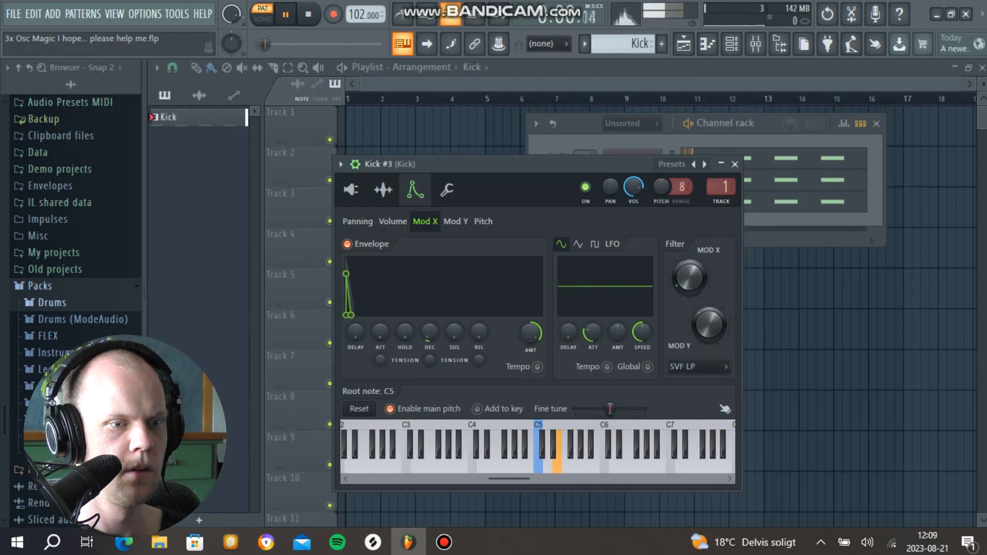
left_click(393, 221)
left_click_drag(429, 333, 429, 336)
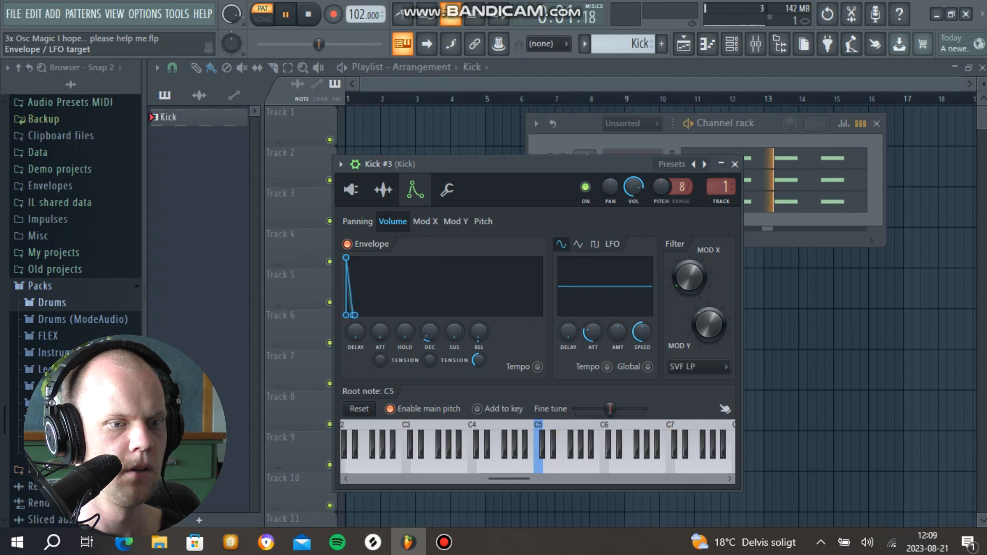
Step: Adjust the modulation amount of Kick #3's pitch envelope and set its decay time to 11%
left_click(483, 221)
left_click_drag(530, 333, 531, 348)
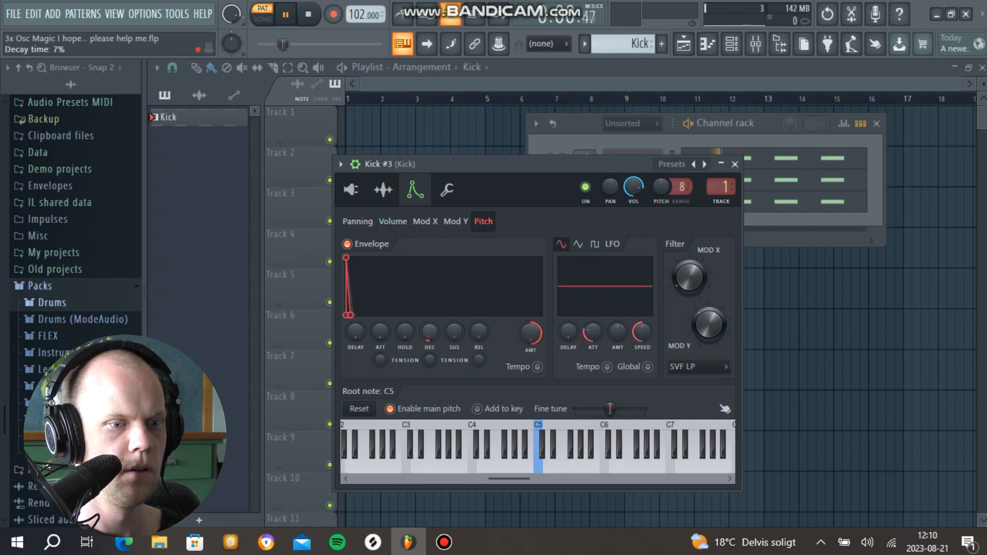
left_click_drag(429, 332, 430, 329)
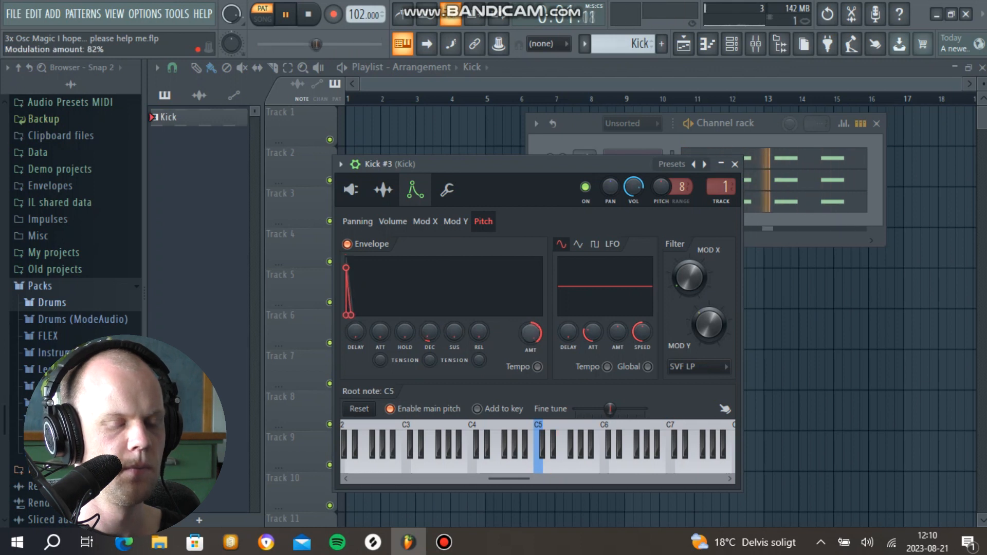
key("space")
Step: Switch Kick #3's oscillator 3 to the noise waveform, check the envelope pages, and close the instrument
left_click(351, 189)
left_click(430, 386)
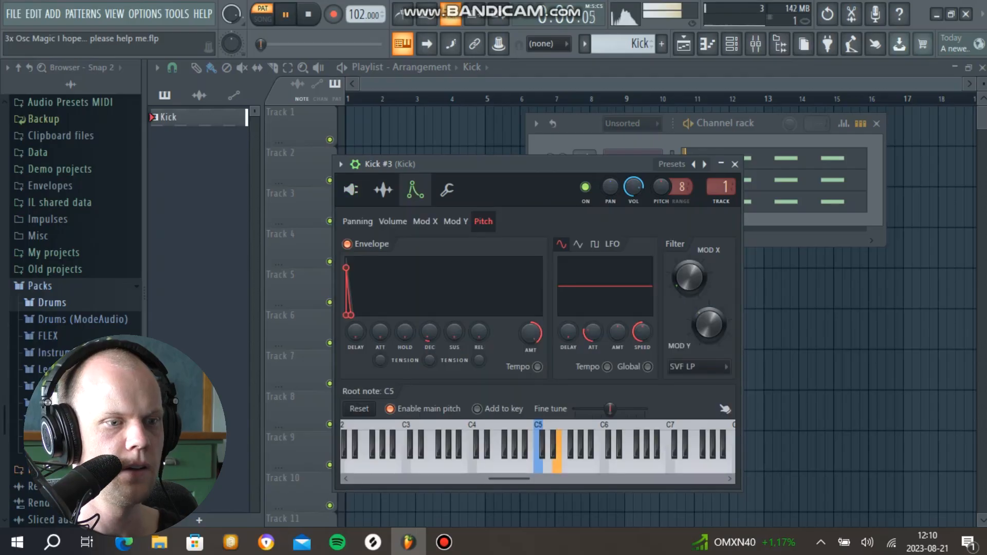
left_click(393, 221)
left_click(358, 222)
left_click(734, 164)
key("space")
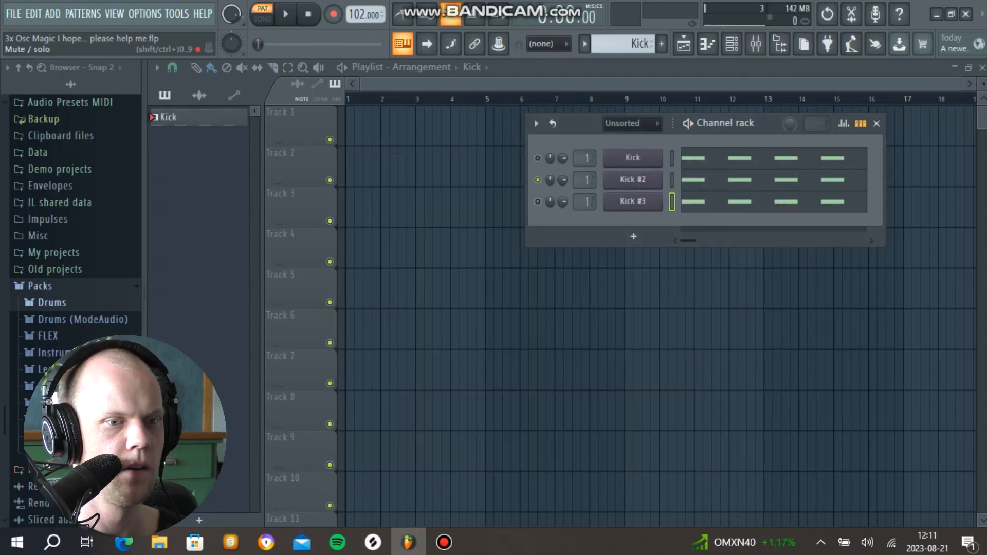
Step: Lower Kick #3's volume and channel pitch while auditioning all three kick layers together
key("space")
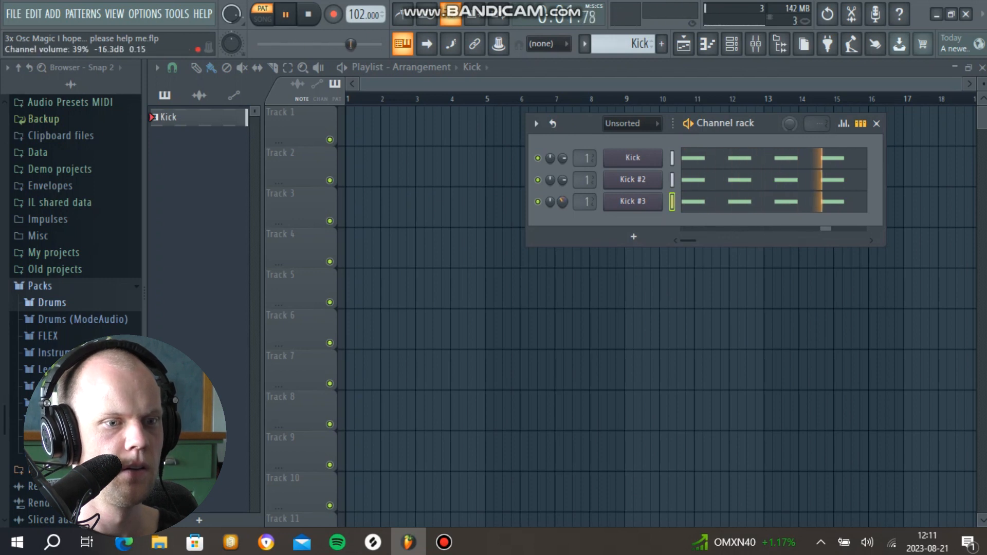
left_click(633, 202)
left_click_drag(661, 186, 661, 216)
key("space")
key("space")
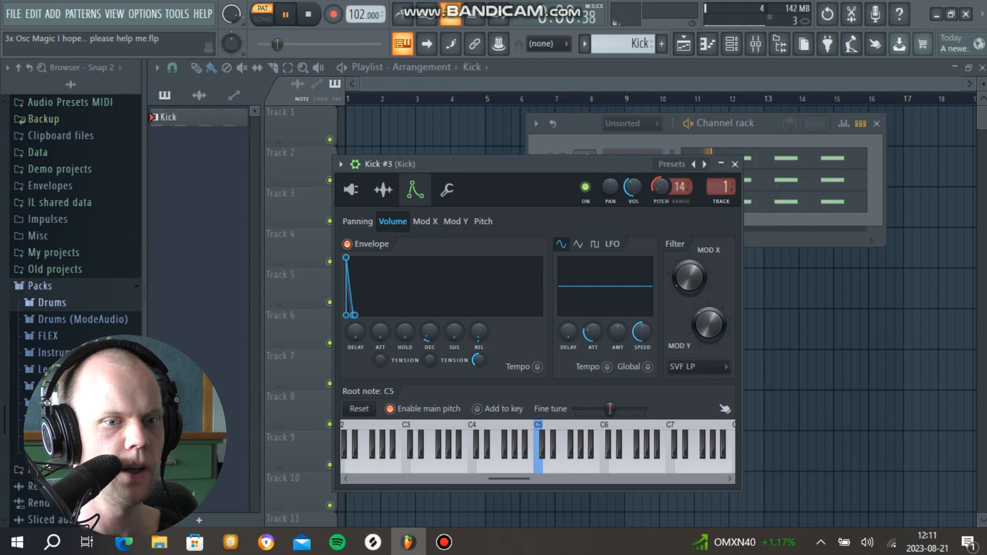
key("space")
key("Escape")
key("space")
key("space")
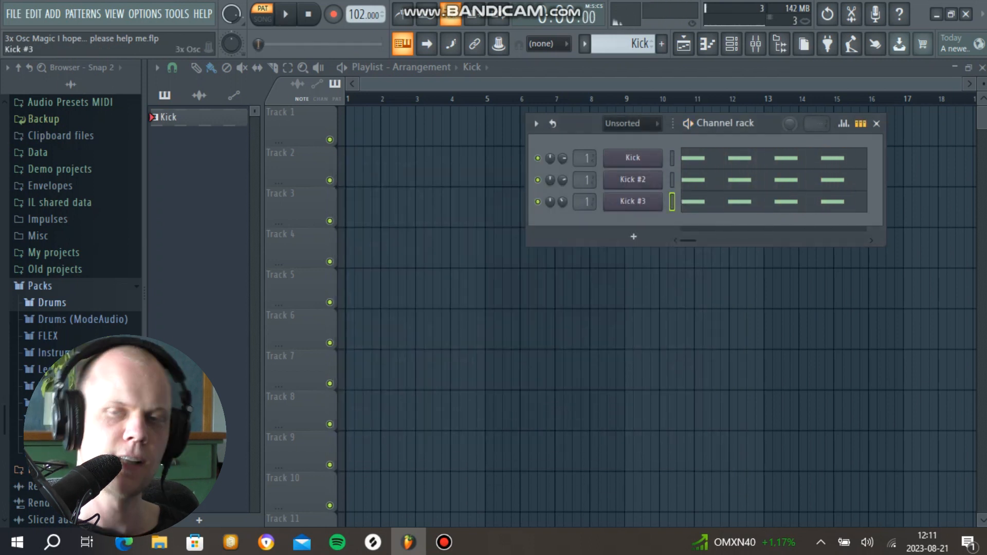
Step: Load Fruity Soft Clipper into slot 1 of the Kick mixer track, lower its threshold and slightly raise its post gain during playback
key("F9")
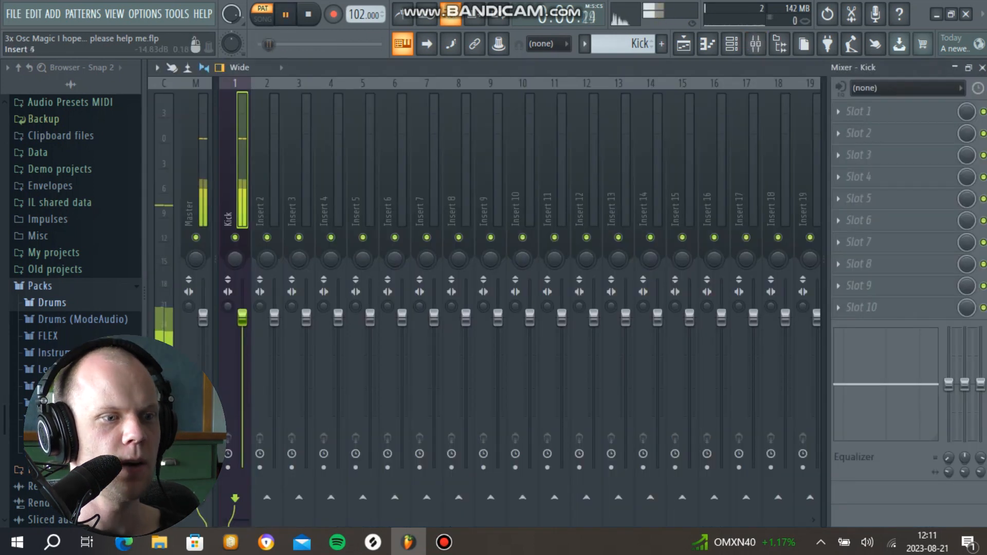
left_click(838, 112)
mouse_move(846, 130)
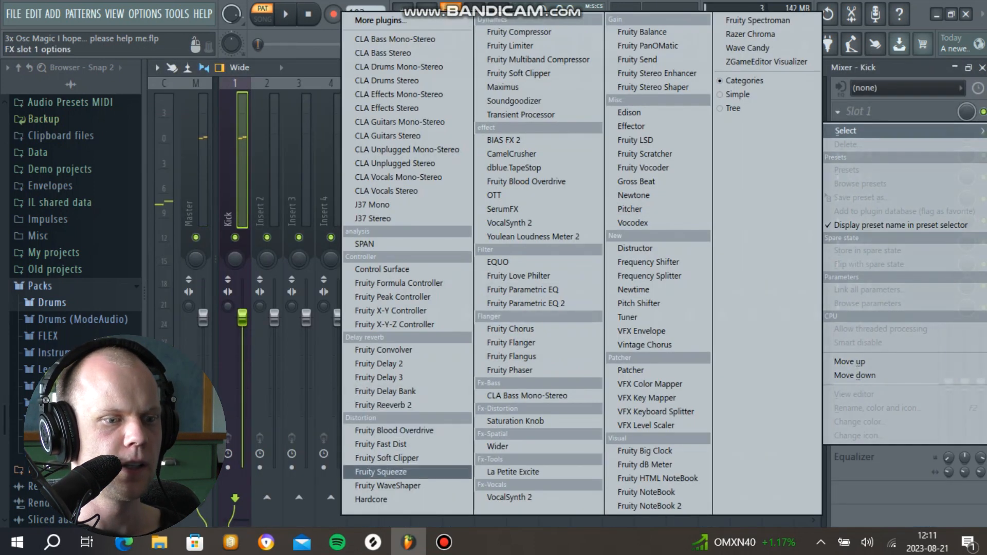
left_click(380, 457)
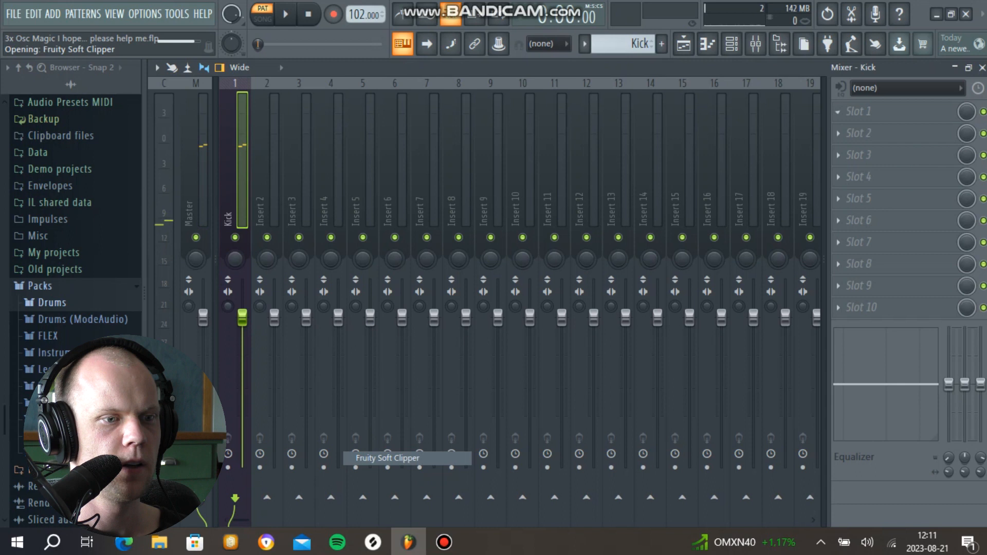
left_click_drag(329, 210, 445, 174)
key("space")
left_click_drag(369, 223, 370, 296)
left_click_drag(409, 223, 409, 204)
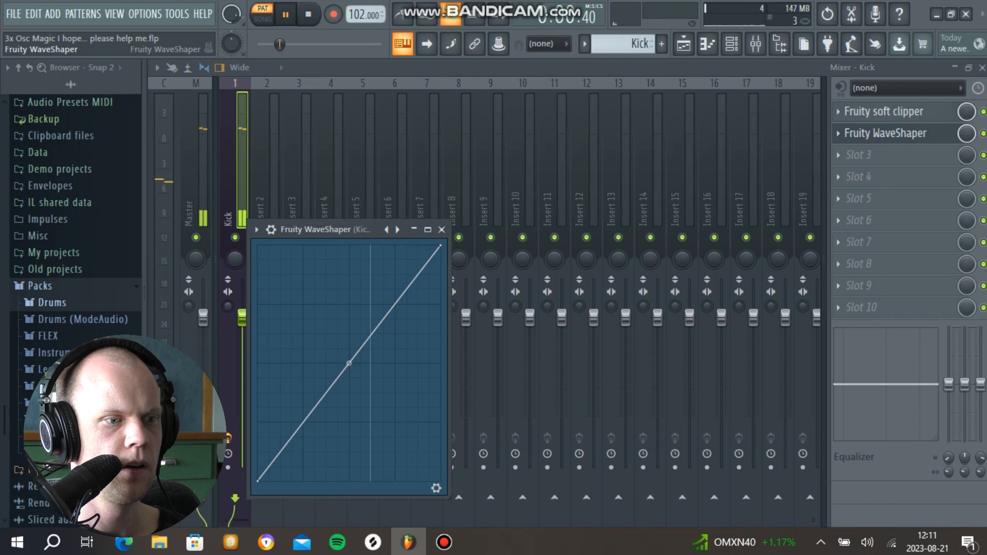
Step: Add a point low on the Fruity WaveShaper curve, bend the curve above the diagonal, and show the plugin's controls while auditioning
left_click_drag(309, 227, 381, 186)
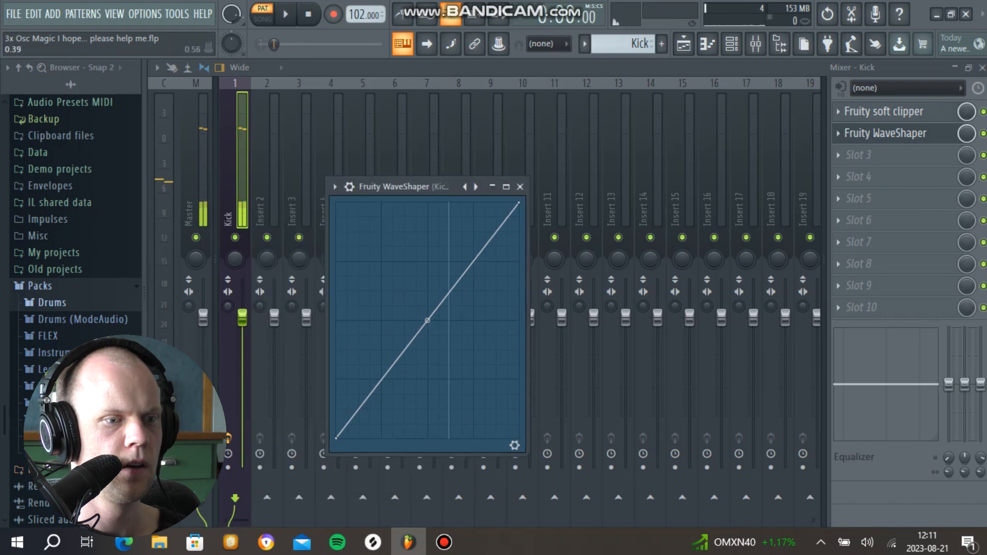
right_click(386, 358)
left_click_drag(385, 357, 367, 369)
left_click_drag(367, 369, 363, 372)
left_click_drag(349, 404, 350, 403)
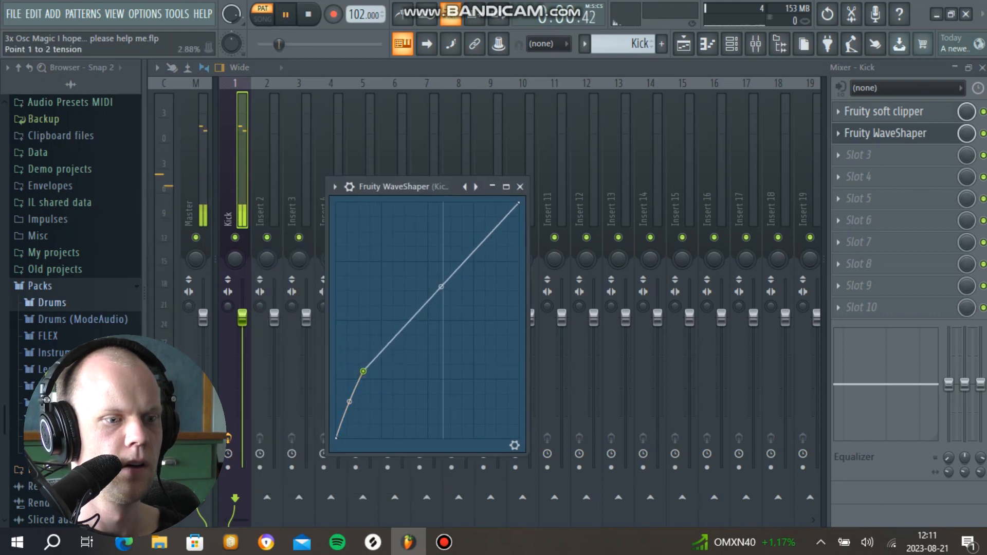
left_click(515, 446)
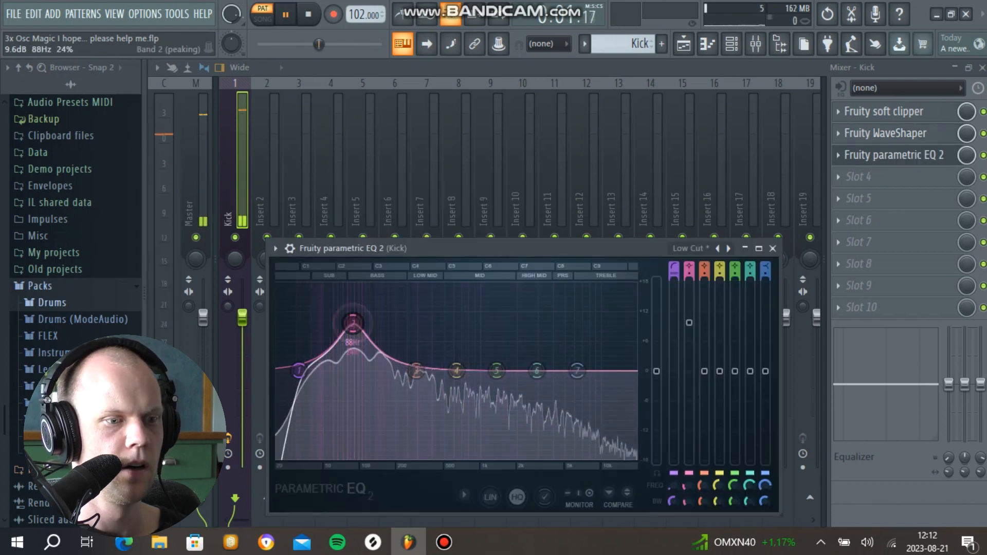
key("space")
key("space")
left_click_drag(356, 321, 347, 341)
Step: Shape the kick with the parametric EQ in slot 3, cutting the low mids slightly, boosting the upper range and trimming the top band
key("space")
mouse_move(416, 371)
left_mouse_down()
mouse_move(408, 353)
mouse_move(427, 323)
mouse_move(425, 385)
left_mouse_up()
key("space")
key("space")
key("space")
left_click_drag(497, 371, 558, 338)
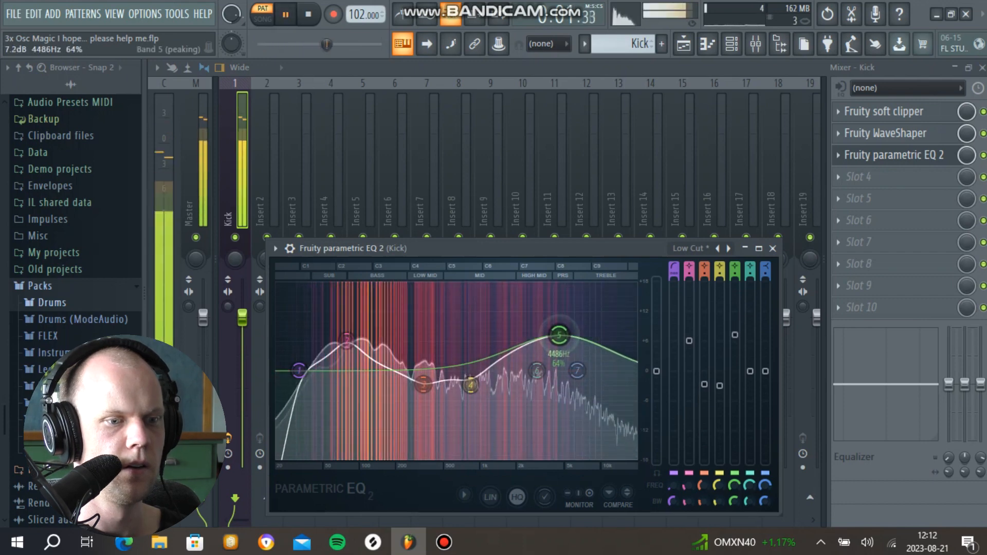
left_click_drag(577, 370, 600, 382)
left_click(773, 248)
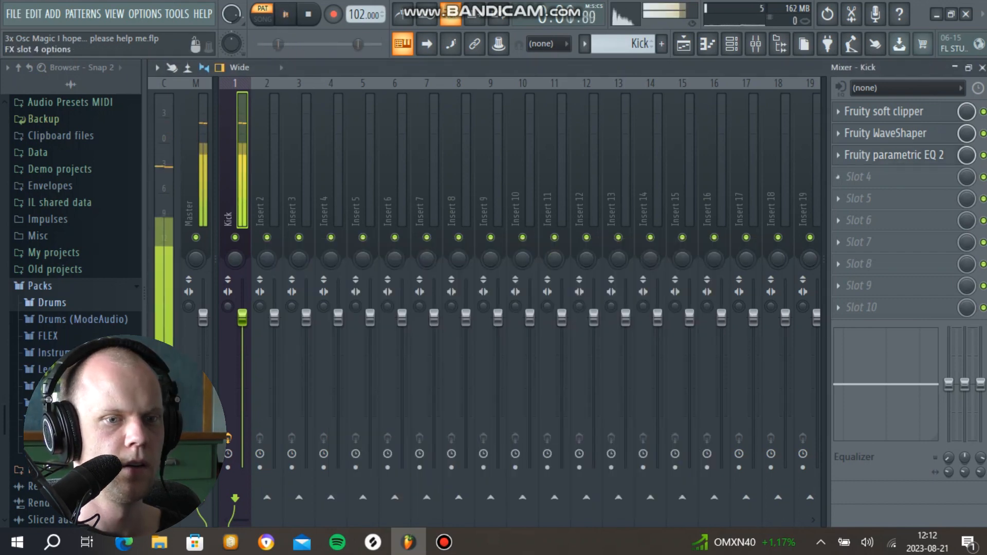
Step: Add Fruity Compressor in slot 4 with threshold -24.3 dB, ratio 5.2:1, attack 24 ms and release 320 ms
left_click(838, 177)
left_click(514, 31)
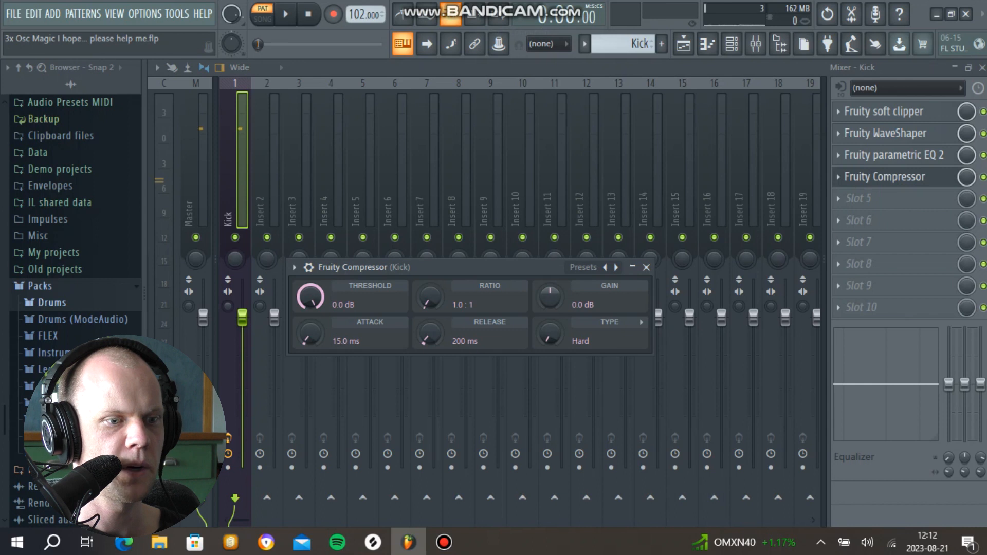
left_click_drag(430, 297, 430, 286)
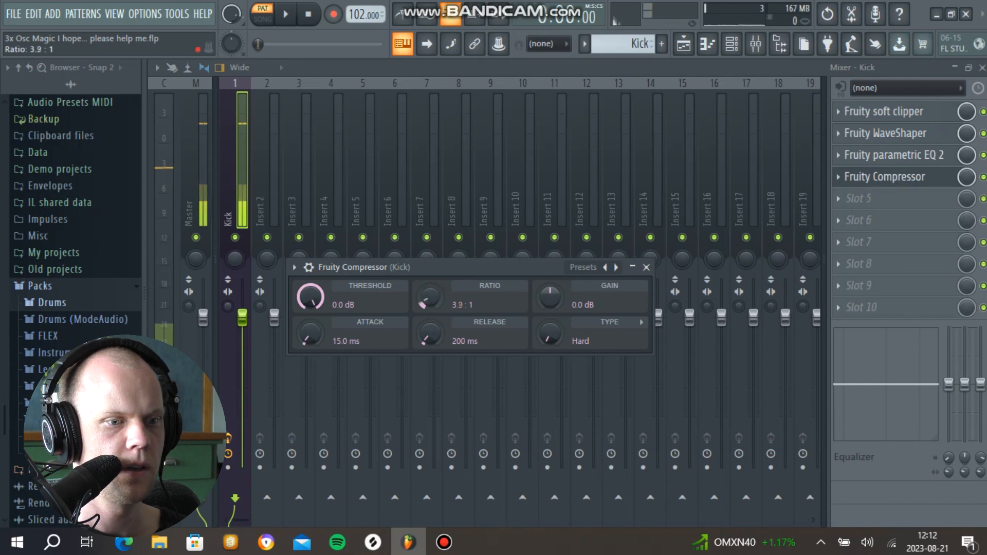
key("space")
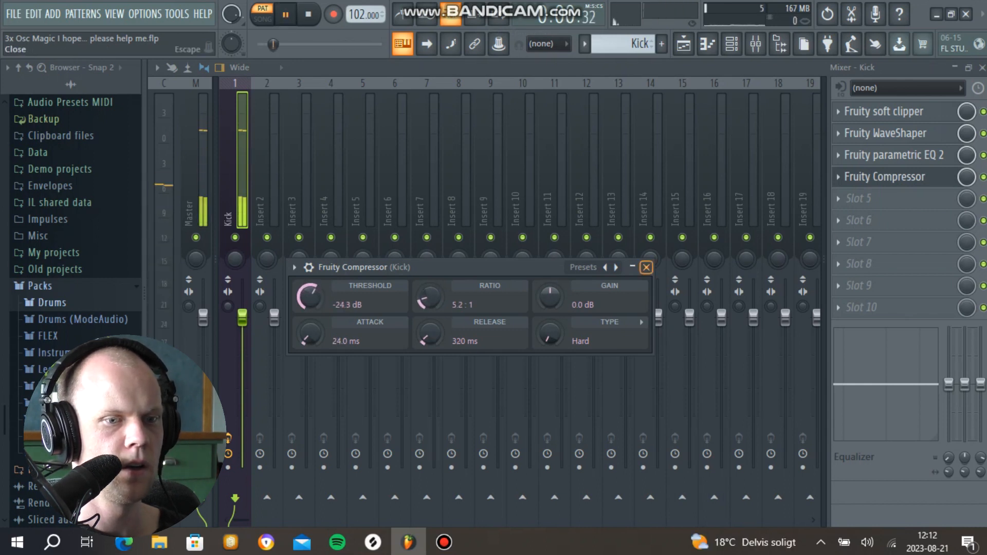
left_click(646, 266)
key("space")
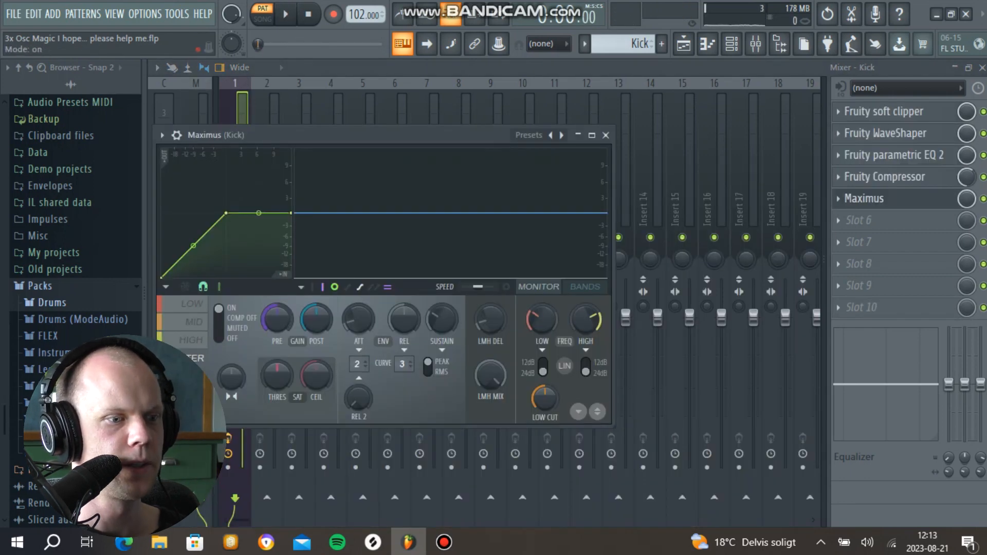
Step: Raise the post gain of the High band in Maximus to about 5.5 dB during playback
key("space")
left_click(192, 339)
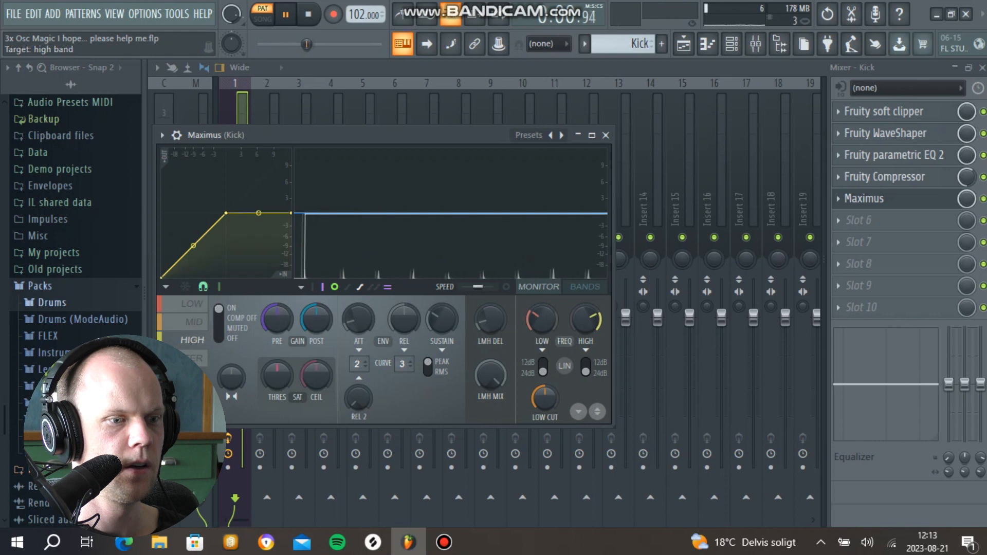
left_click_drag(316, 319, 316, 301)
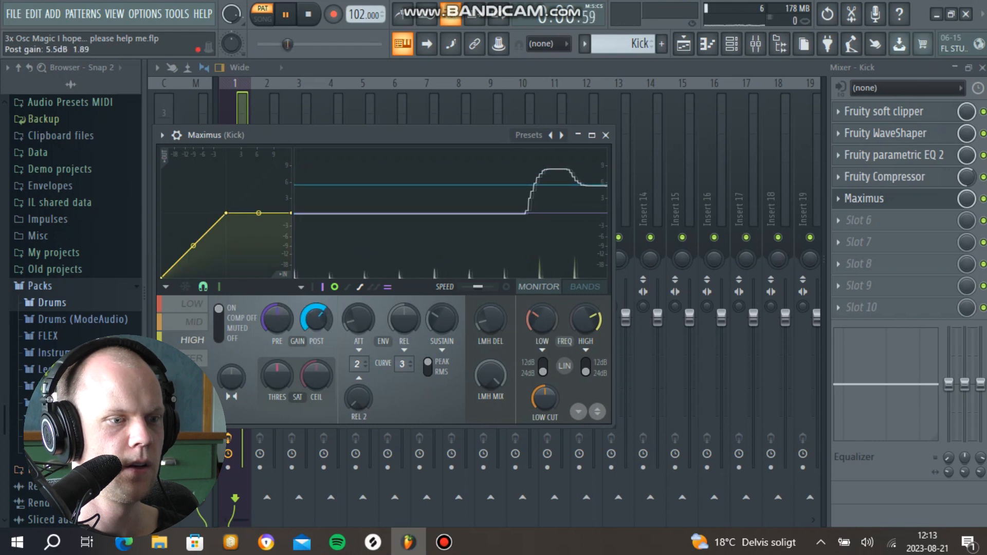
Step: Raise Maximus's low crossover frequency, boost the Mid band's post gain slightly, and return to the Master band
left_click(195, 321)
left_click_drag(542, 318, 541, 305)
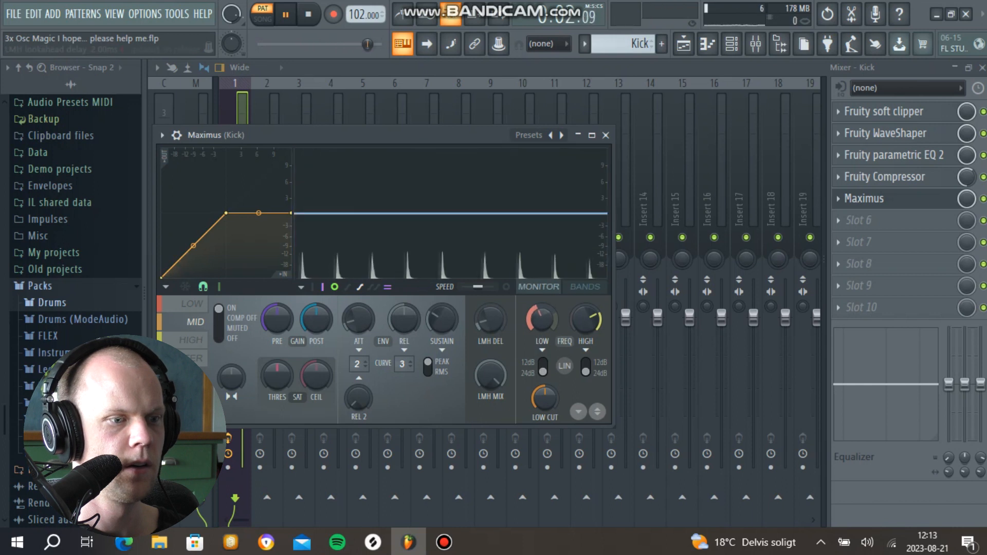
left_click_drag(316, 318, 316, 308)
left_click(191, 358)
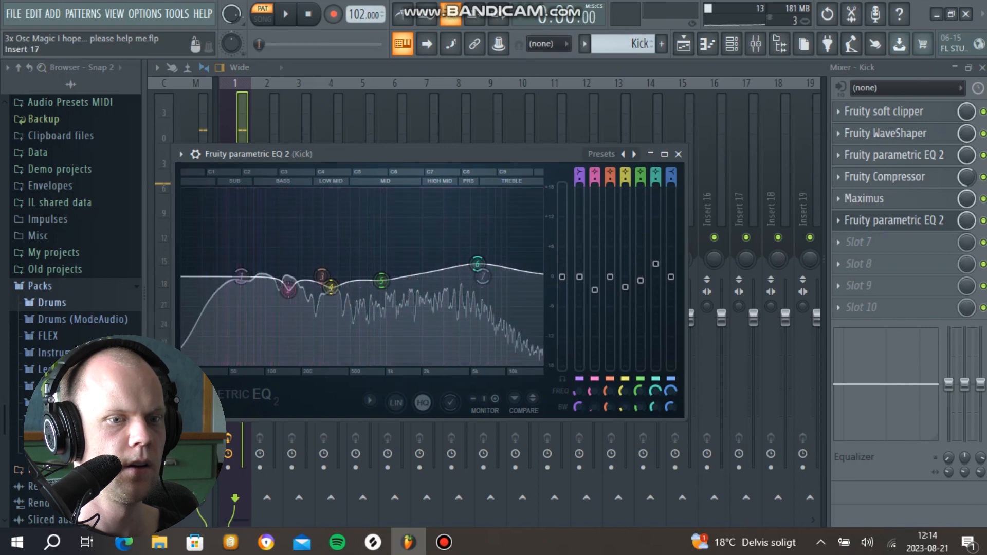
key("space")
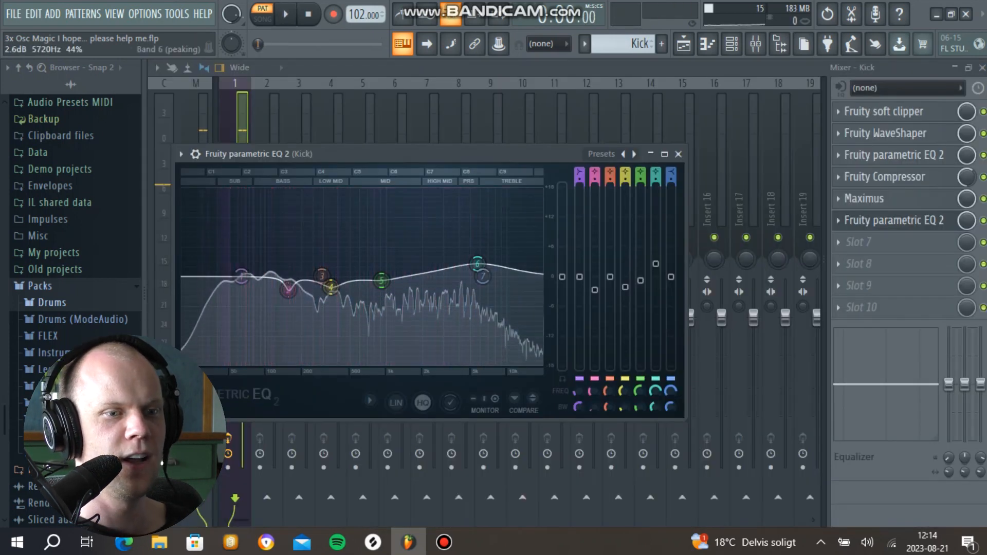
Step: Close the kick's parametric EQ and repeat the Kick pattern clip to fill four bars on Track 1
left_click(678, 155)
key("space")
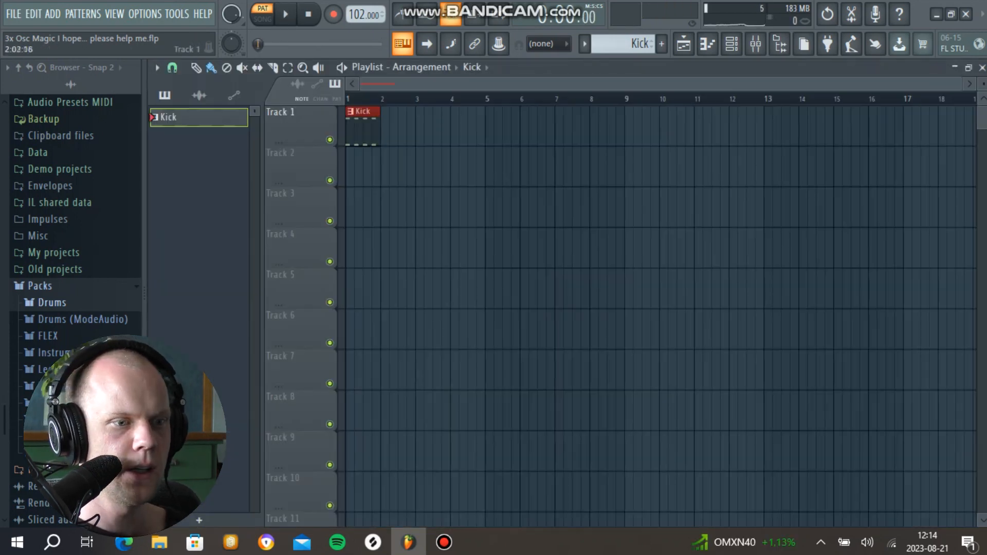
key("ctrl+b")
key("ctrl+b")
key("ctrl+b")
Step: Create a new pattern named Clap and briefly play the arrangement
key("F4")
type("Cla")
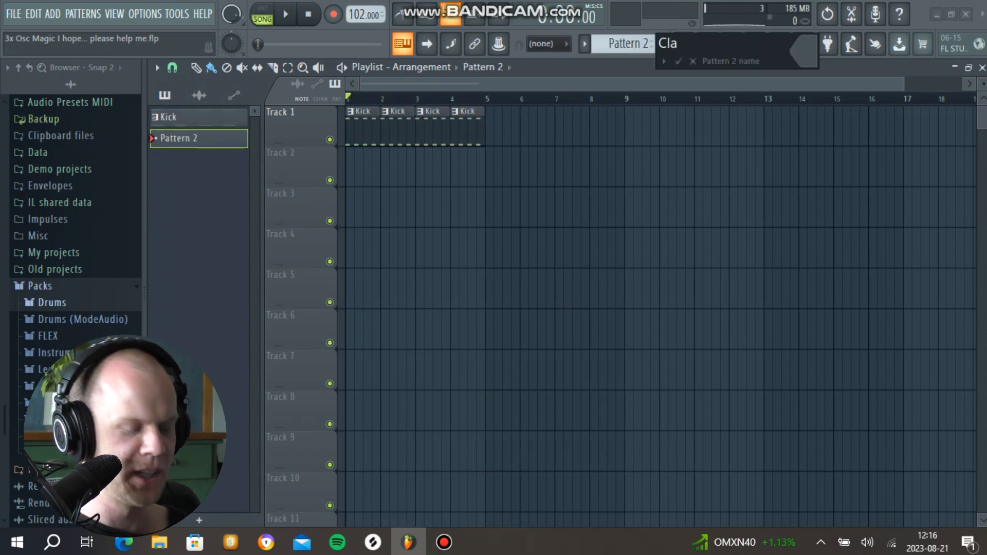
key("Return")
key("space")
key("space")
Step: Insert a new 3x Osc channel below Kick #3 and set all three oscillators to the noise waveform
left_click(731, 45)
right_click(628, 201)
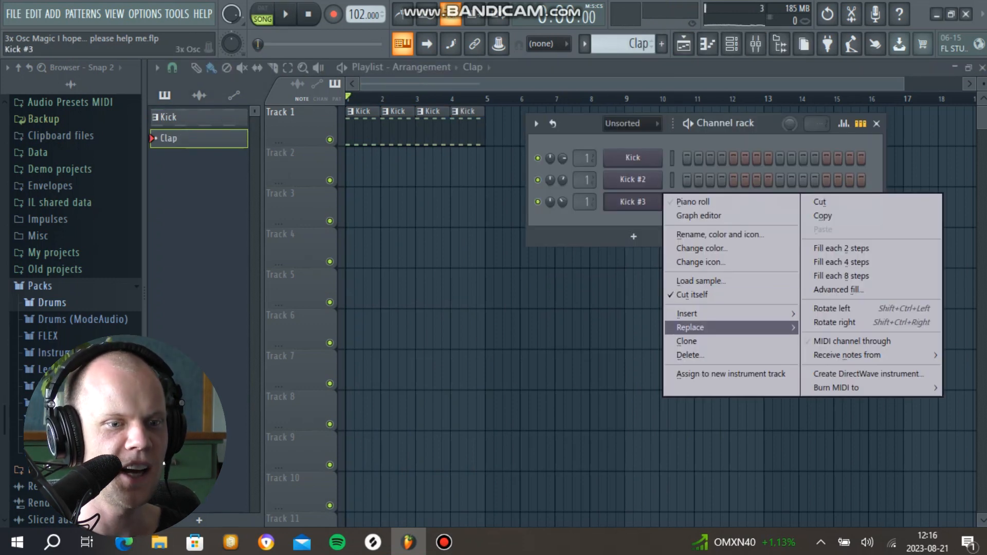
mouse_move(691, 314)
left_click(521, 112)
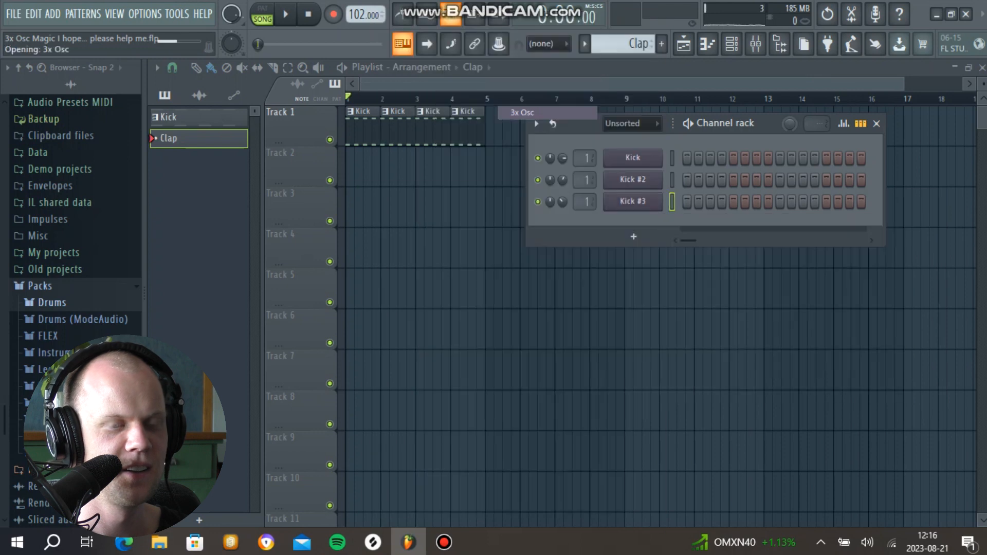
left_click_drag(360, 191, 425, 138)
left_click(372, 197)
left_click(372, 275)
left_click(372, 354)
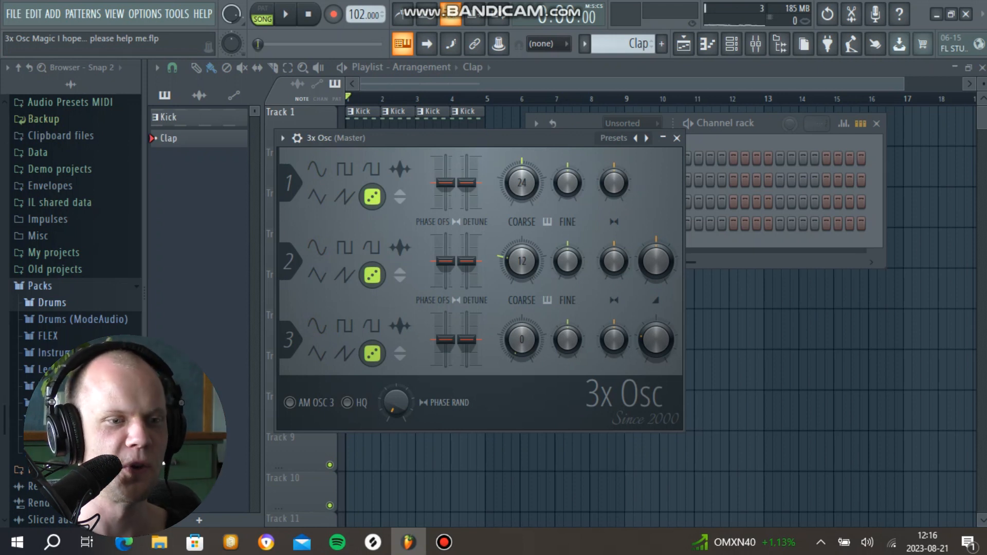
Step: Adjust the decay and hold of the new 3x Osc's volume envelope while auditioning the noise sound
left_click(297, 138)
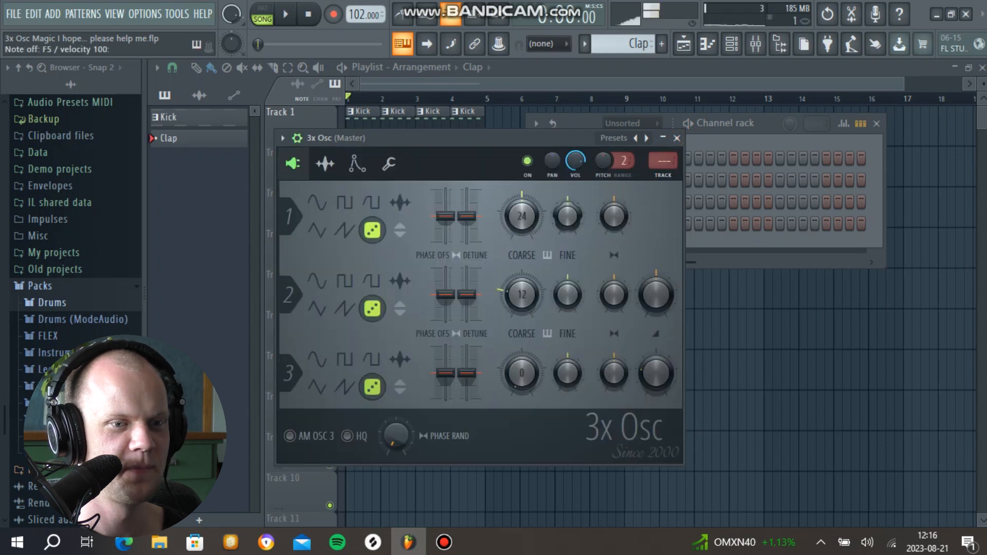
left_click(357, 163)
left_click_drag(372, 305, 396, 334)
key("r")
left_click_drag(347, 305, 372, 310)
key("r")
Step: Shape the Mod X envelope with full positive amount, no attack, hold, sustain or release, and a short decay
left_click(367, 195)
left_click_drag(473, 306, 472, 267)
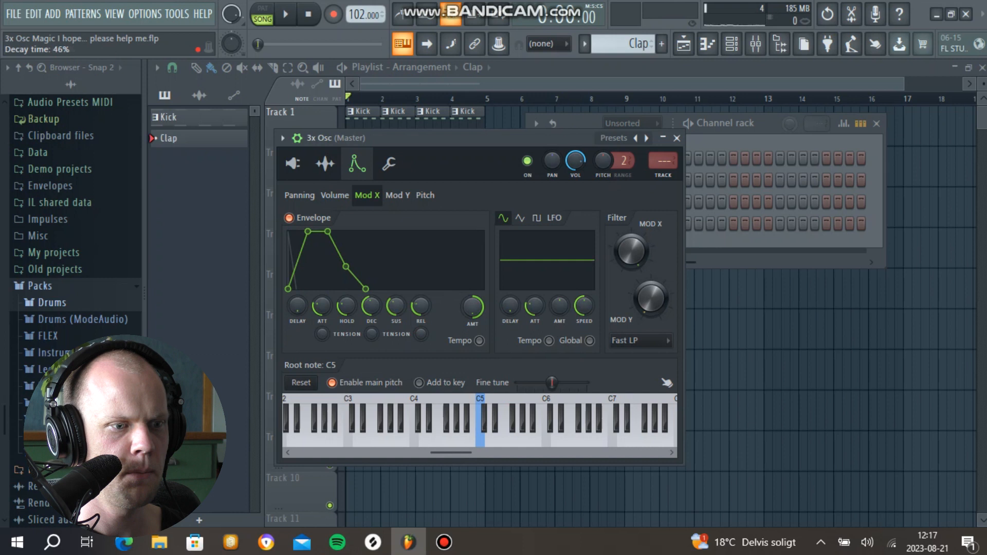
left_click_drag(322, 306, 321, 334)
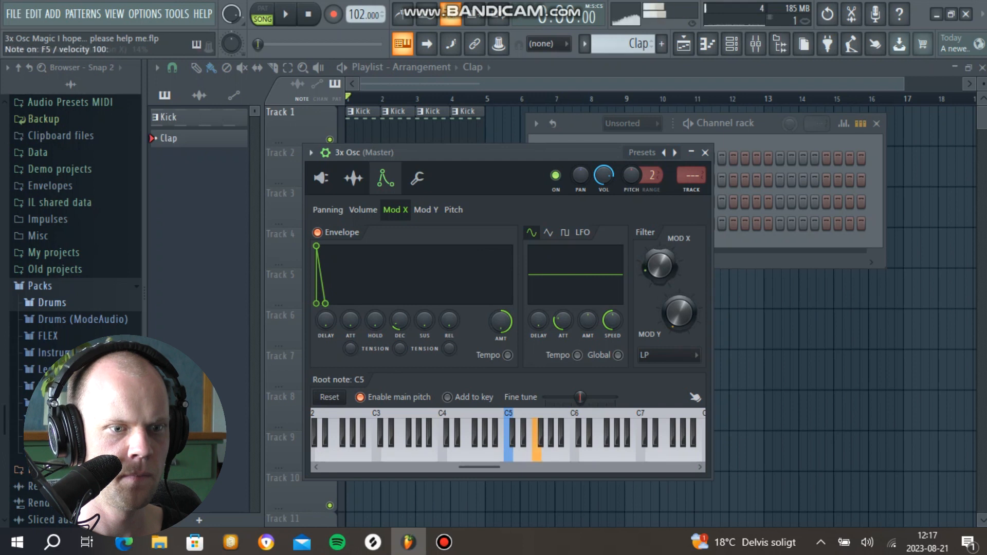
Step: Adjust the LP filter's Mod X and Mod Y, set the Mod X envelope's decay time to 9% and reduce its amount
left_click_drag(659, 265, 660, 268)
left_click_drag(679, 312, 679, 283)
left_click_drag(400, 321, 400, 326)
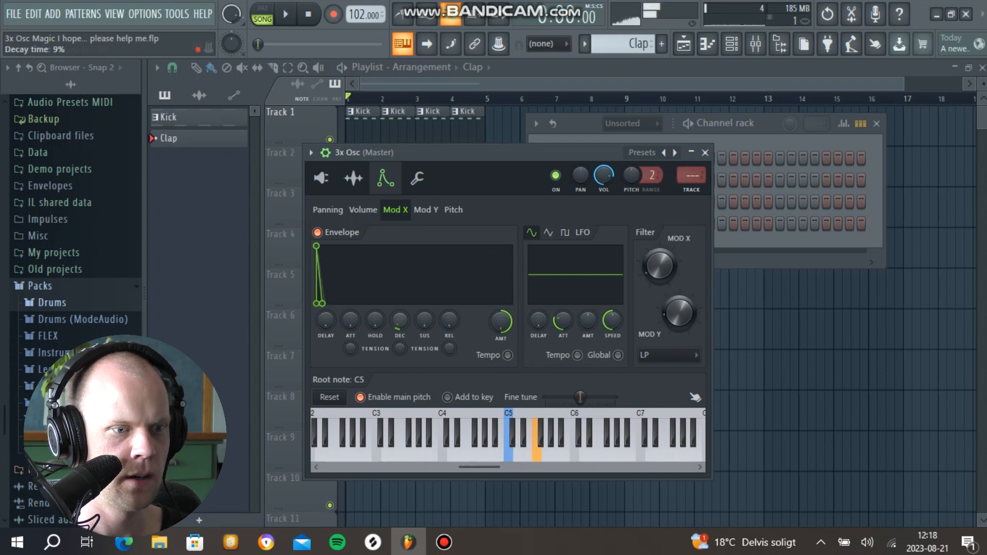
key("v")
left_click_drag(501, 321, 500, 336)
key("v")
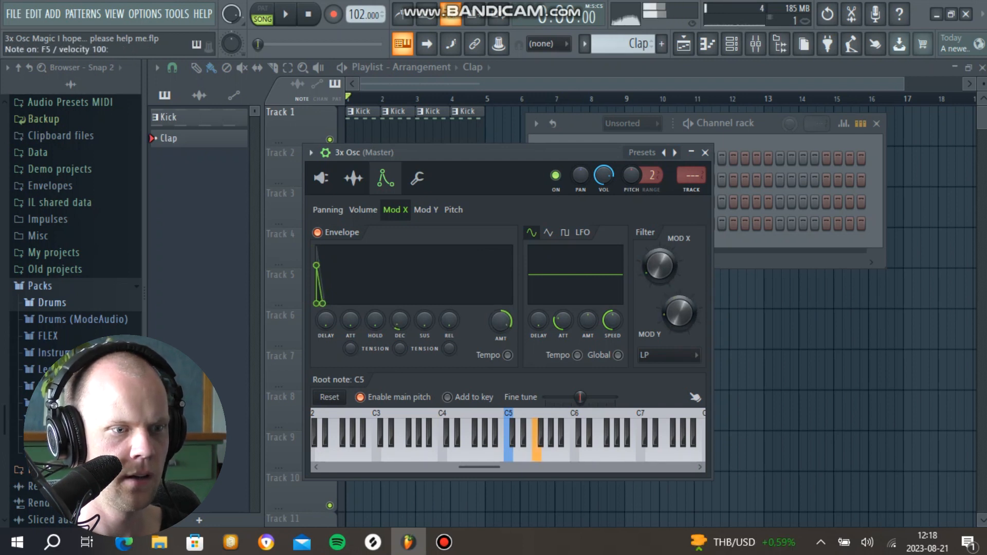
Step: Check the 3x Osc's volume envelope, audition the clap sound and close the instrument
left_click(363, 209)
key("v")
left_click(704, 152)
key("v")
Step: Place three short, closely spaced C5 notes around beat 2 in the new 3x Osc channel's piano roll, checking them by playback
right_click(633, 224)
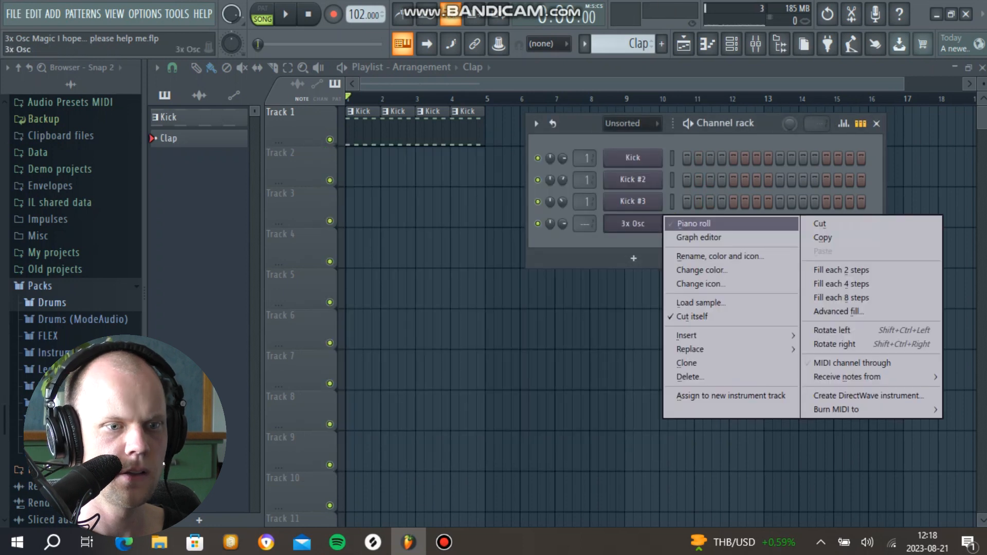
left_click(692, 224)
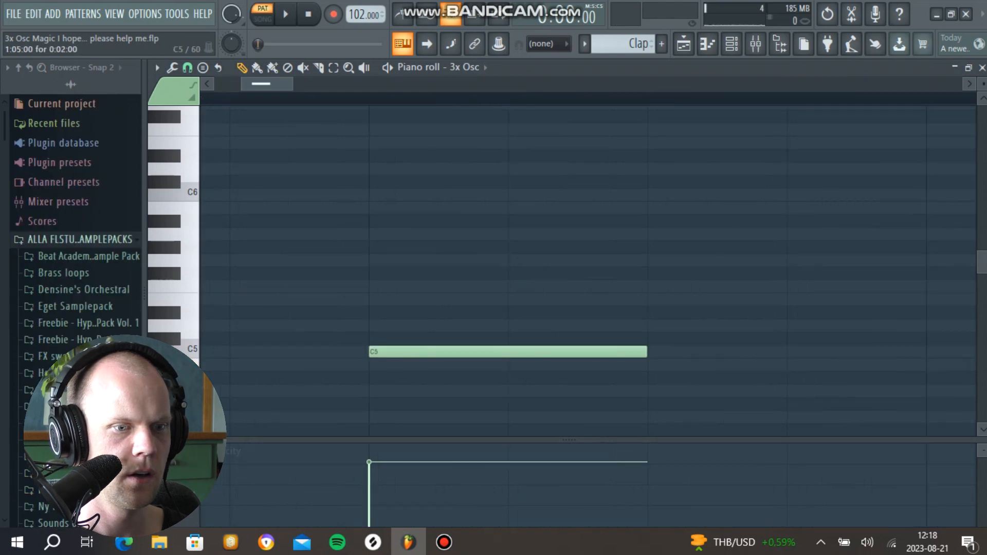
left_click_drag(645, 352, 369, 352)
key("space")
key("space")
left_click(363, 352)
Step: Lower the third clap note's velocity slightly and the middle note's velocity to 41%, and play the result
key("space")
key("space")
left_click(381, 352)
left_click_drag(386, 462, 386, 479)
left_click_drag(370, 462, 369, 493)
key("space")
key("space")
key("space")
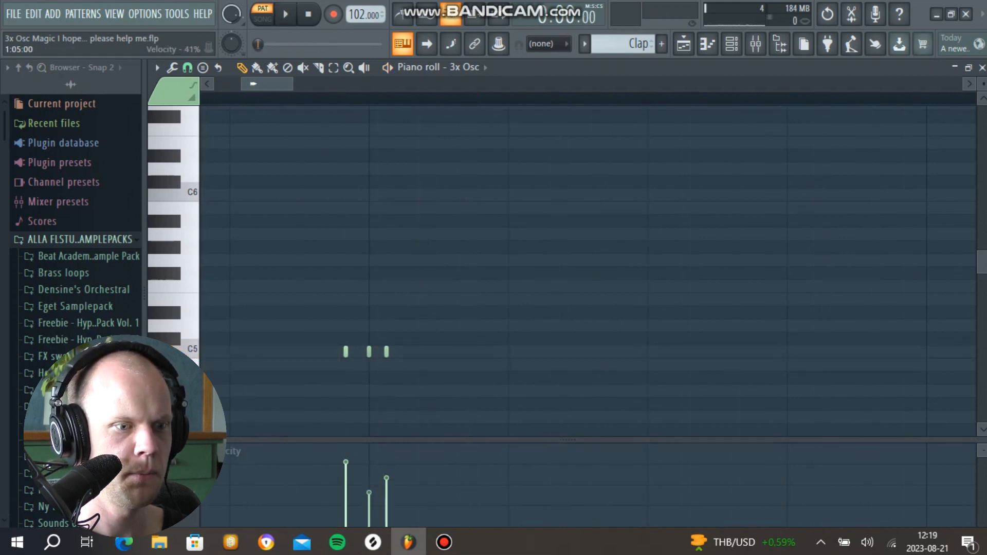
Step: Return to the playlist and move the Clap pattern clip to the start of bar 1 on Track 2
key("space")
key("F5")
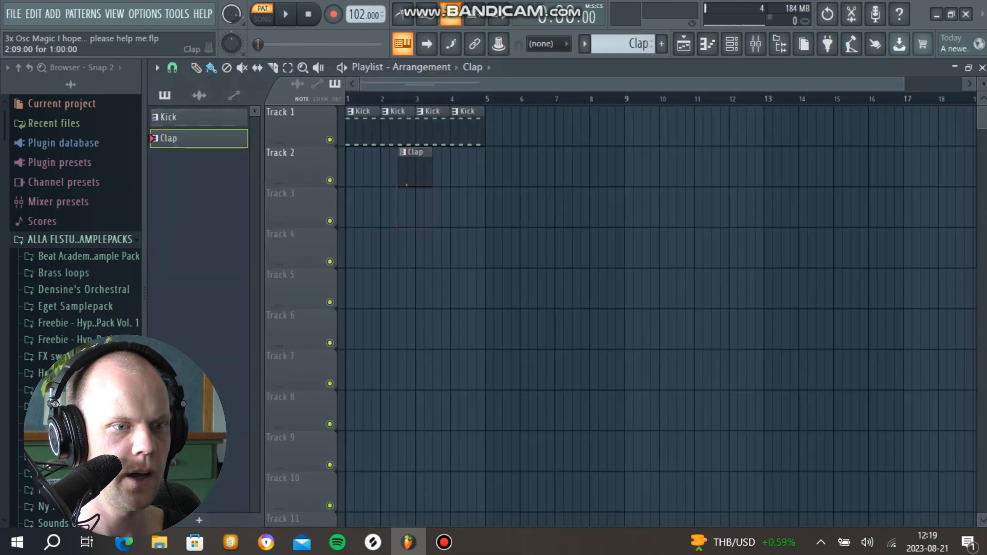
left_click_drag(406, 184, 354, 184)
Step: Duplicate the three-note clap group to beat 4 in the Clap pattern's piano roll and play the pattern
double_click(369, 167)
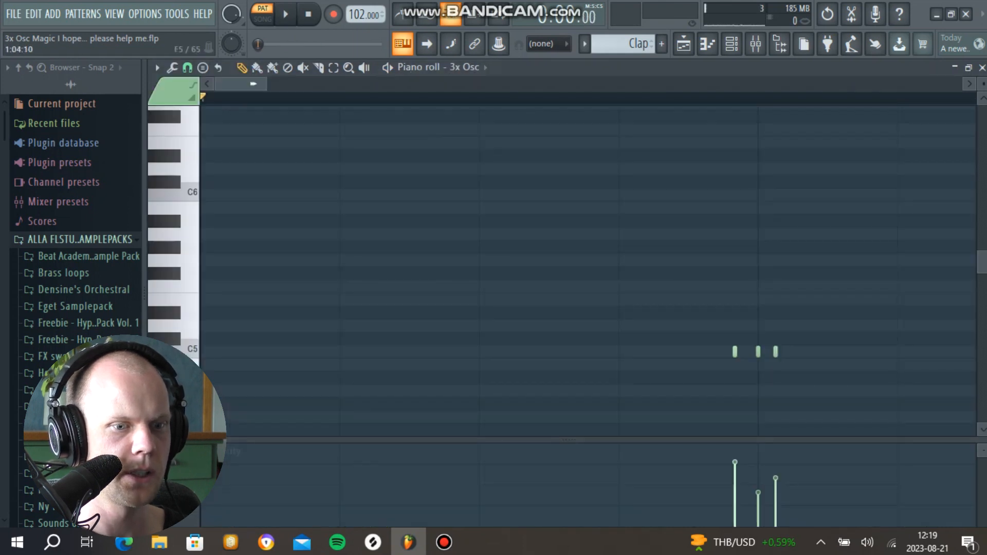
scroll(677, 287, "down", 3)
left_click_drag(496, 306, 341, 390)
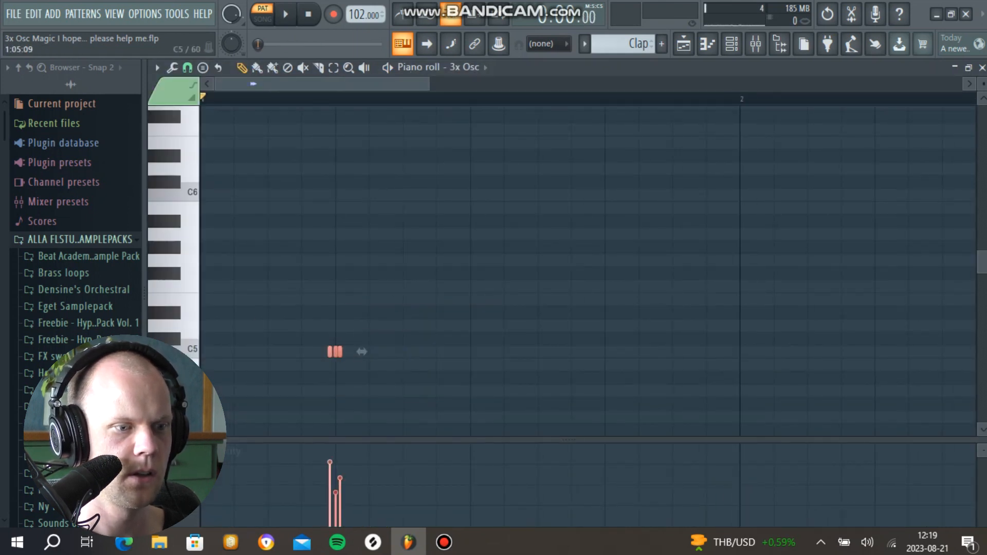
key("ctrl+b")
key("space")
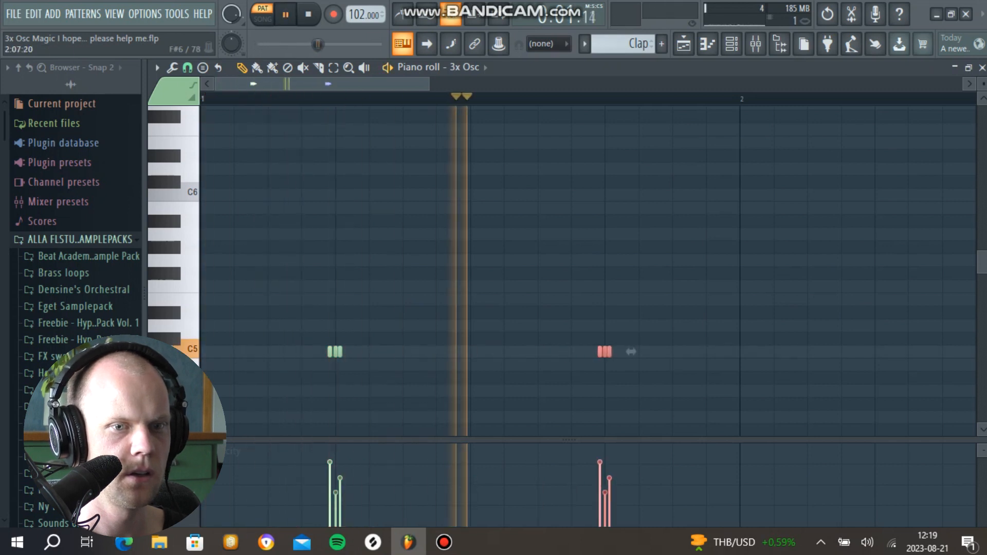
Step: Close the piano roll, add a second Clap clip at bar 2 on Track 2, and play in song mode
left_click(982, 68)
left_click(404, 167)
key("l")
scroll(363, 165, "up", 4)
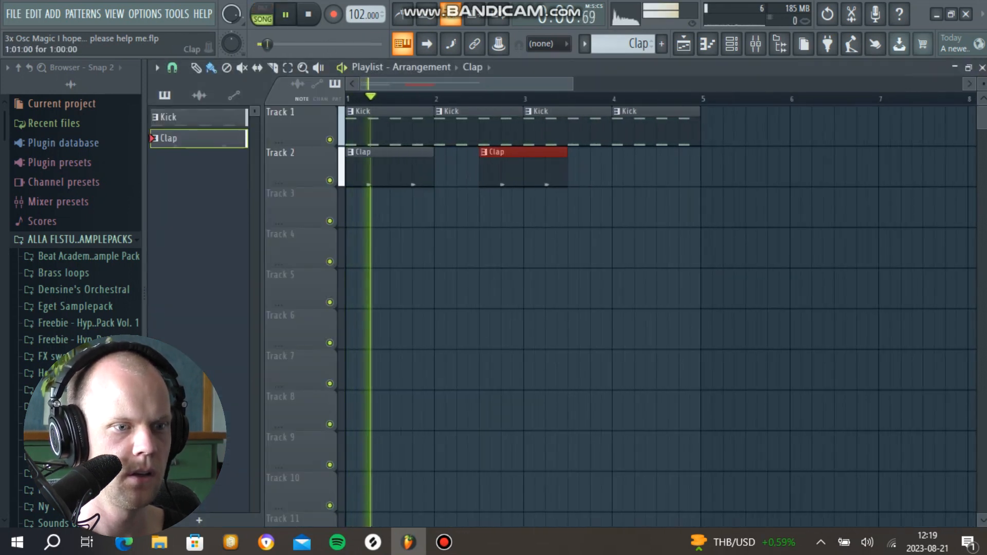
left_click_drag(524, 167, 478, 167)
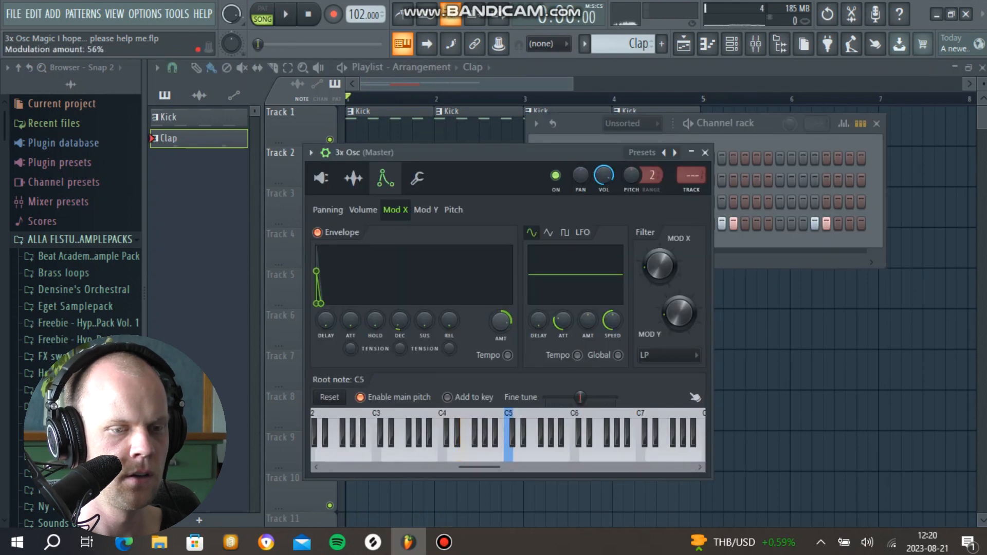
Step: Audition the clap with the kick and route the Clap channel to its own free mixer insert
key("space")
key("space")
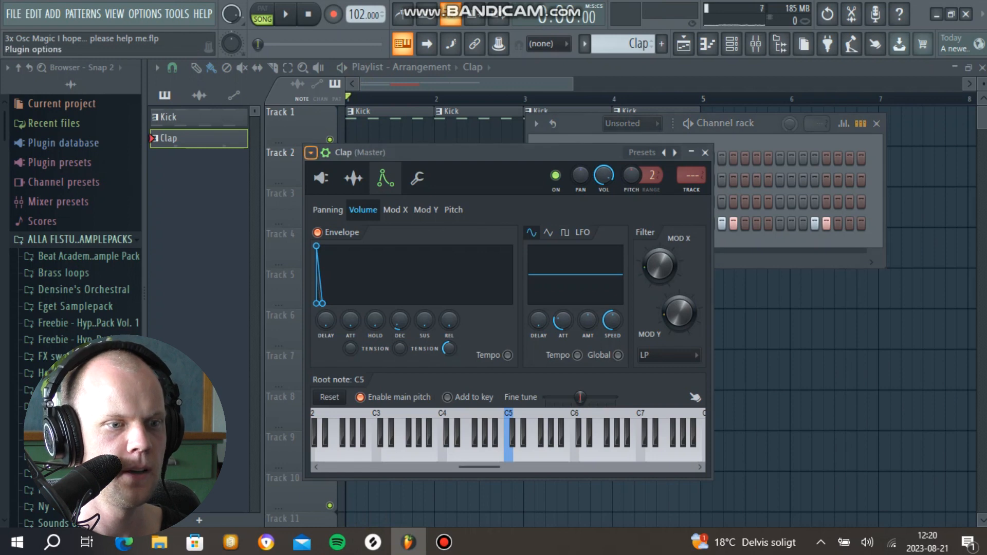
left_click(311, 152)
left_click(547, 200)
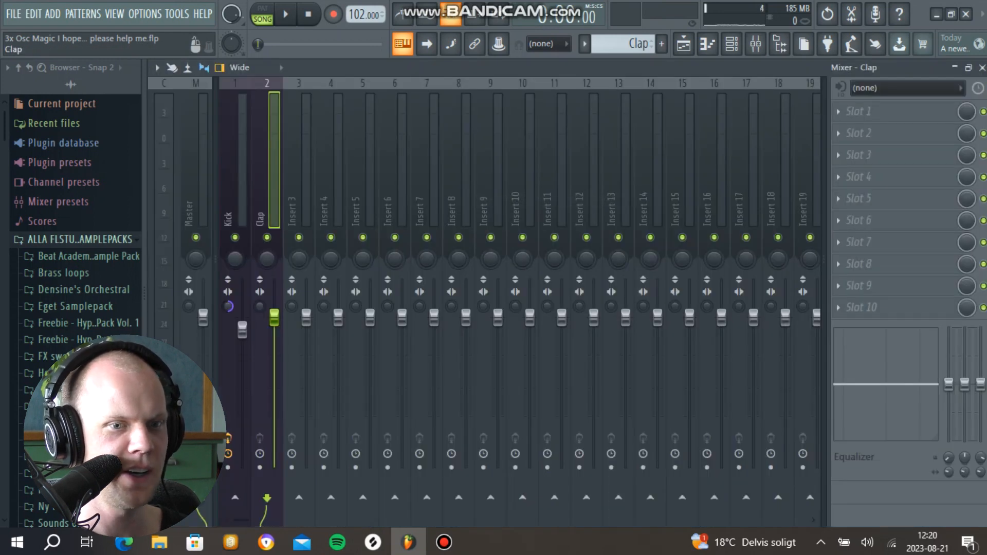
Step: Add Fruity WaveShaper and Soundgoodizer in mode C to the Clap insert's first two slots while the song plays
key("space")
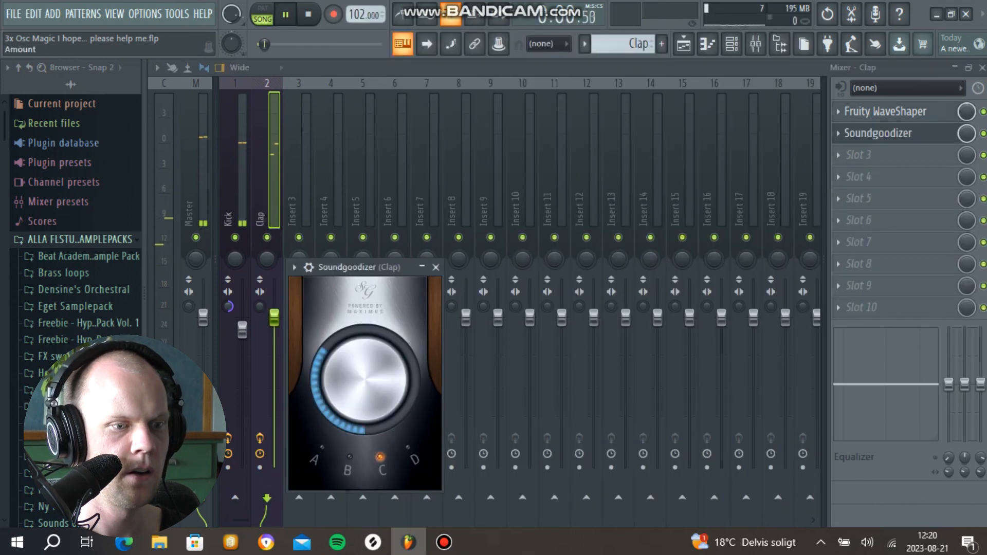
left_click(878, 133)
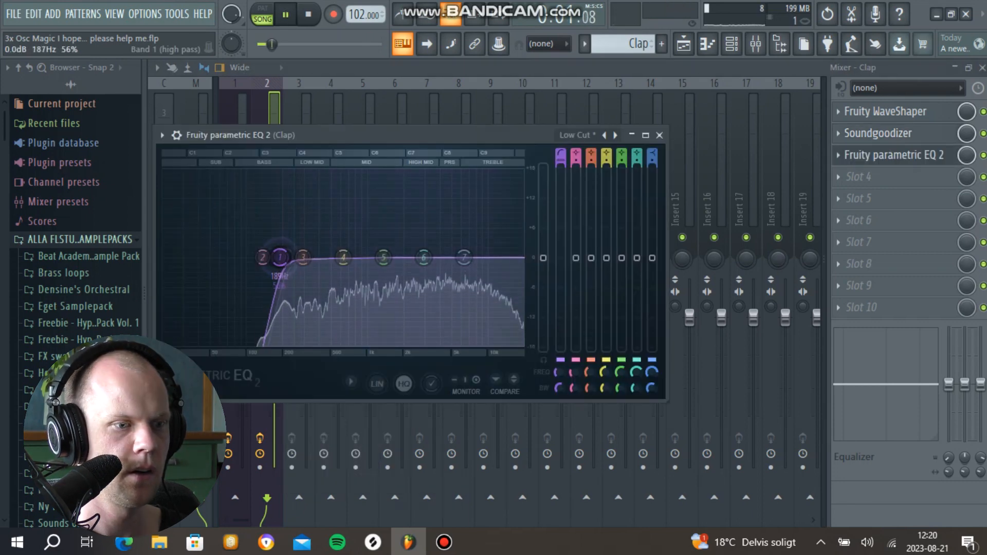
Step: Add Fruity parametric EQ 2 with a low cut in slot 3, lowering bands 3 and 7 and raising bands 5 and 6
mouse_move(275, 257)
left_mouse_down()
mouse_move(318, 257)
mouse_move(278, 258)
left_mouse_up()
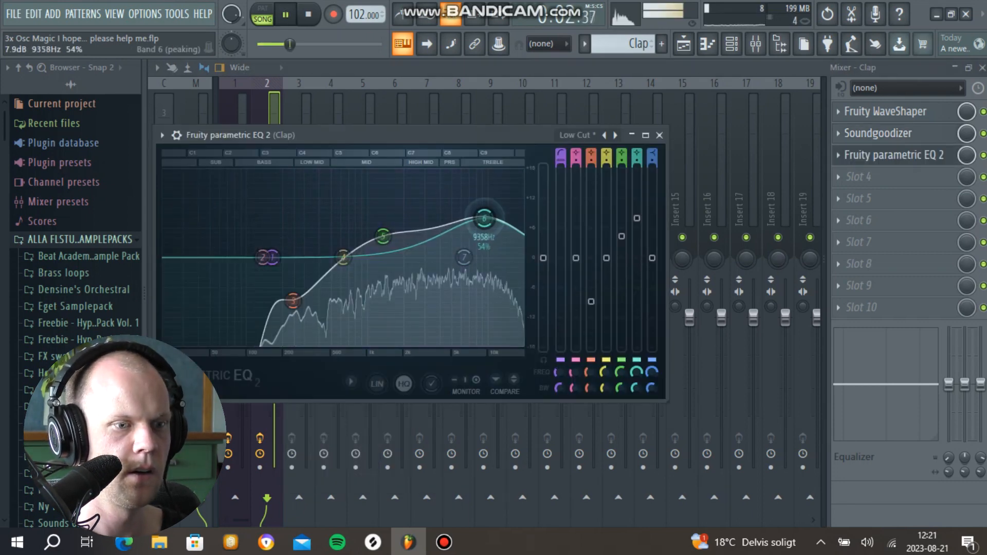
mouse_move(485, 214)
left_mouse_down()
mouse_move(471, 214)
mouse_move(471, 225)
left_mouse_up()
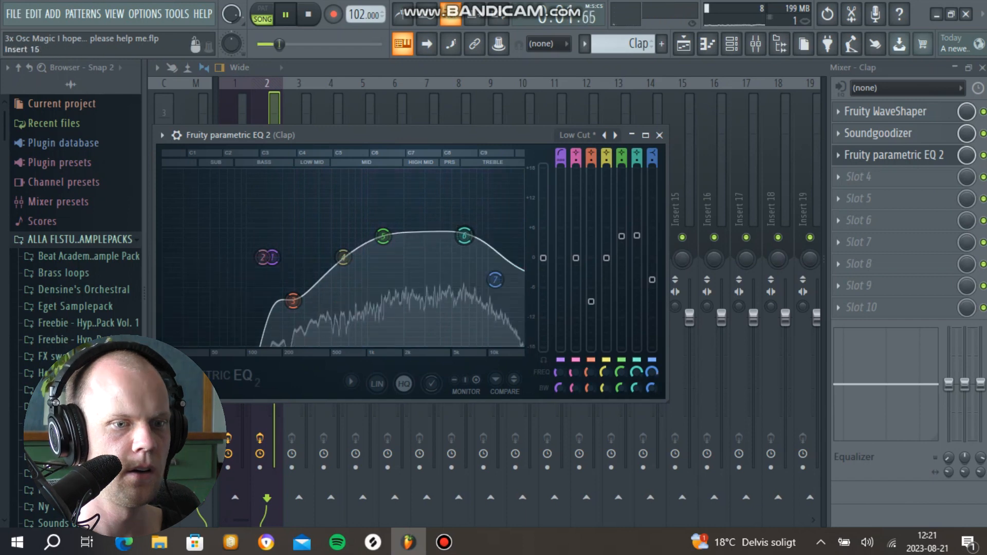
left_click(659, 135)
Step: Load Effector in slot 4 of the Clap insert, choose the Lo-Fi effect and set its wet mix to 67.5
left_click(869, 176)
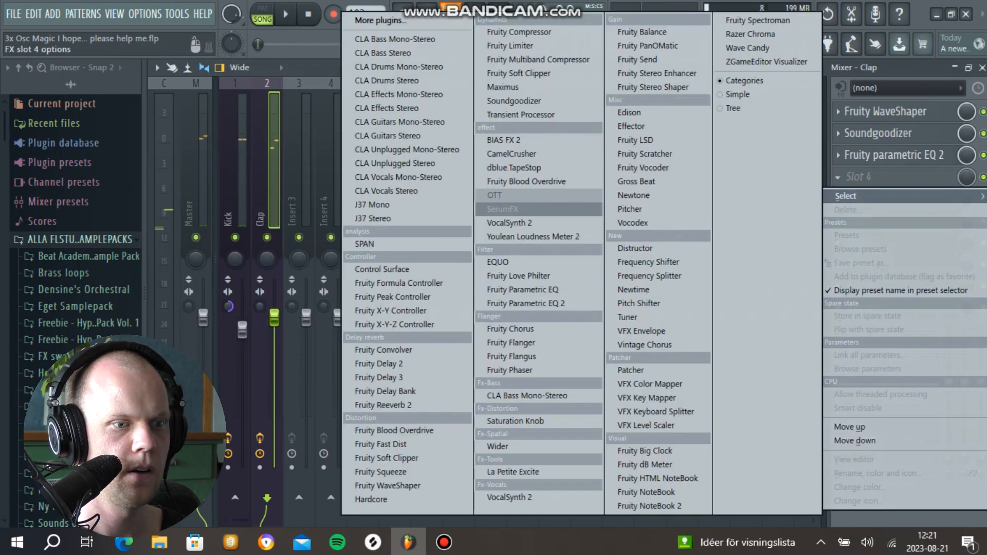
left_click(658, 126)
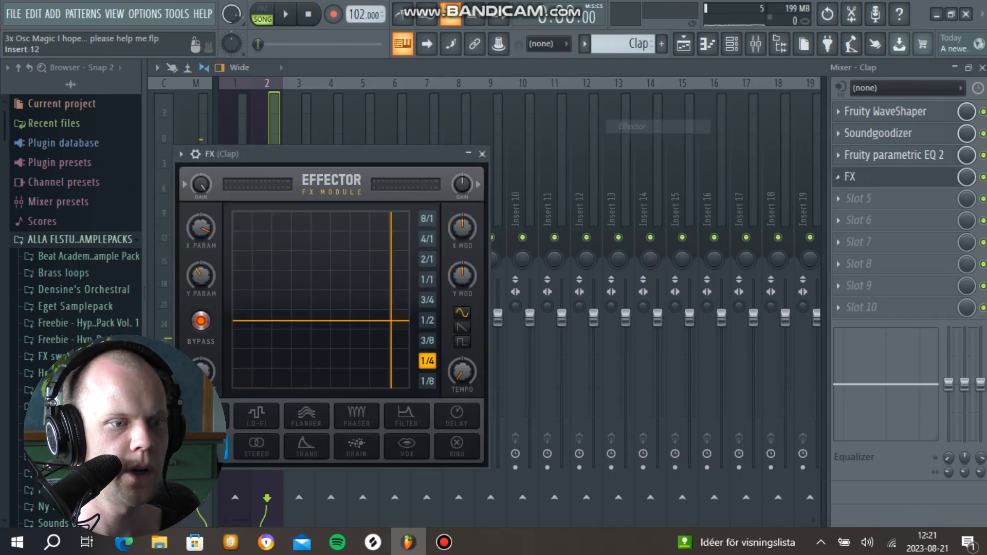
left_click(258, 415)
left_click_drag(329, 154, 421, 107)
left_click(364, 230)
left_click_drag(361, 253, 357, 300)
key("space")
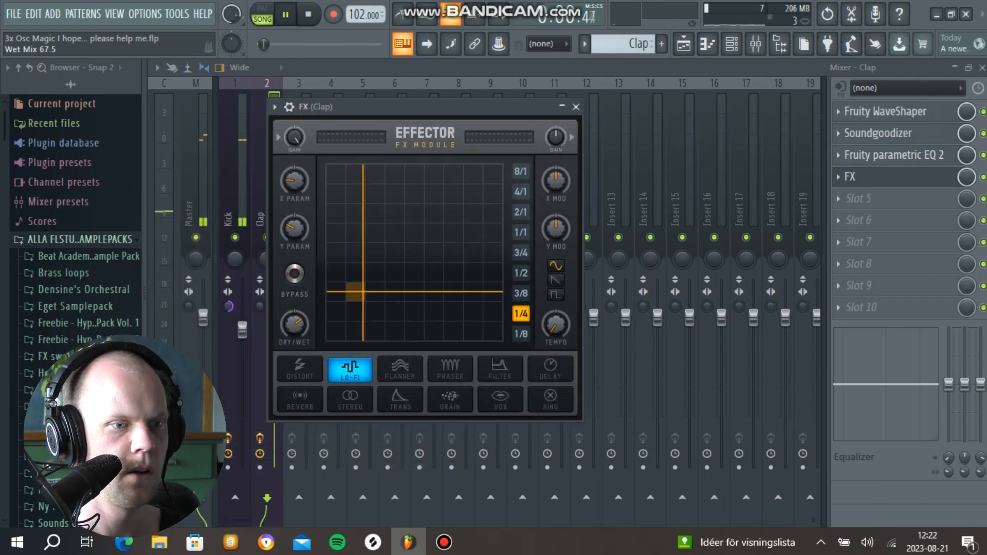
left_click(576, 107)
key("space")
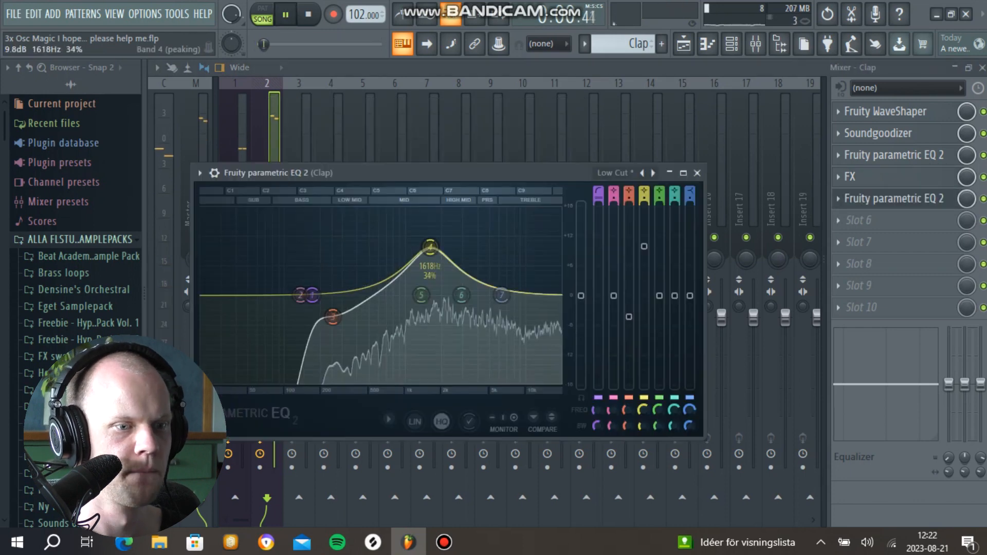
Step: Add a second Fruity parametric EQ 2 in slot 5 with a low cut, boost band 4 near 2 kHz, and close the mixer
key("space")
left_click_drag(432, 247, 441, 256)
scroll(438, 247, "down", 2)
scroll(438, 247, "down", 2)
key("space")
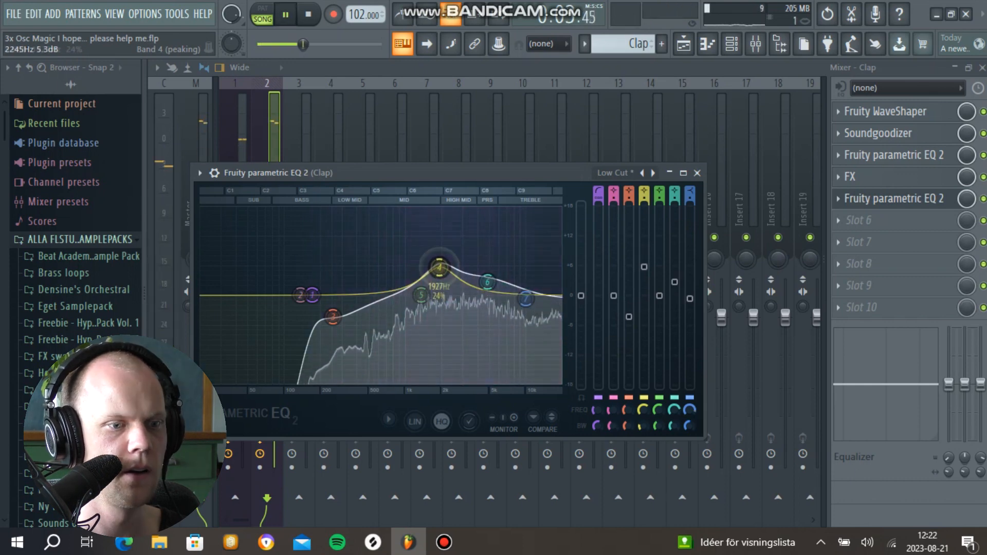
left_click_drag(438, 267, 440, 270)
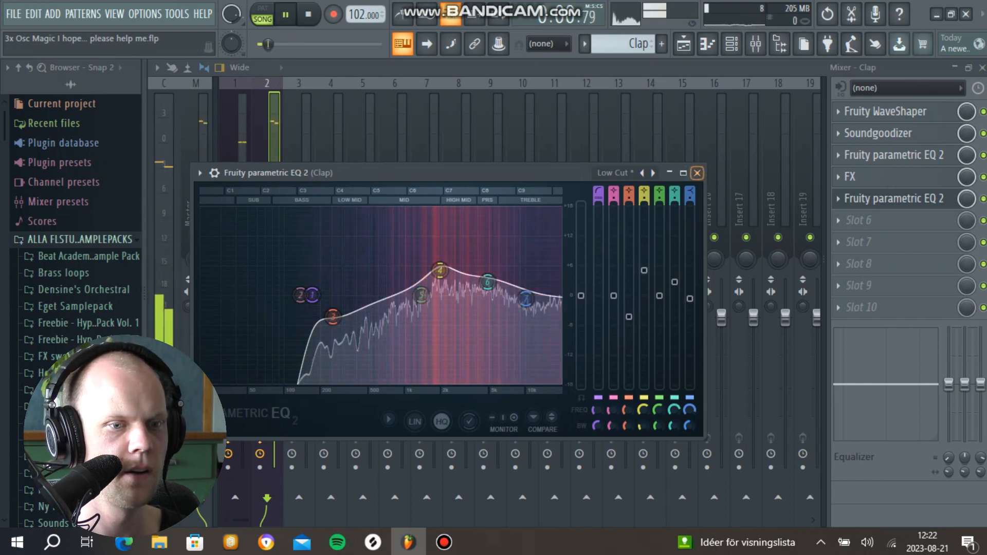
left_click(697, 173)
key("space")
left_click(982, 67)
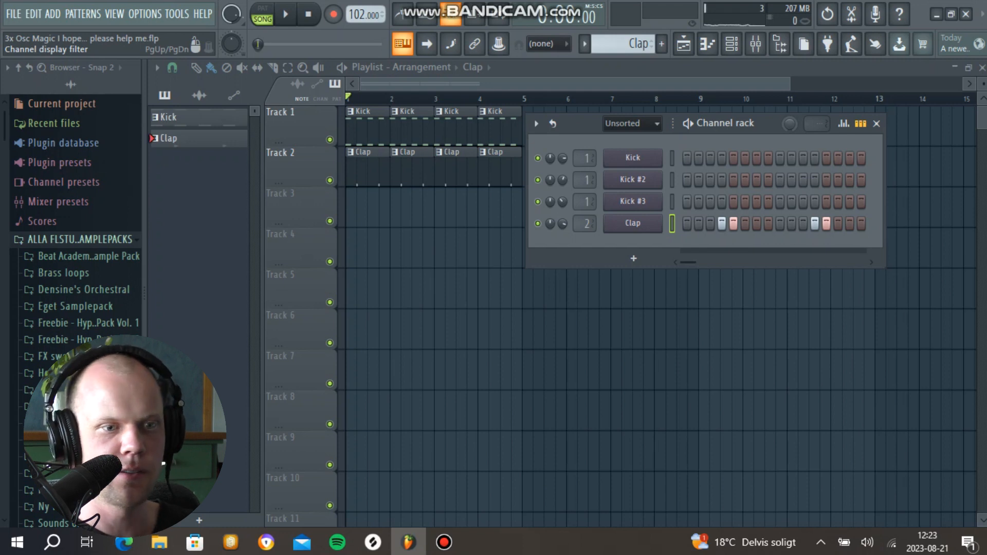
Step: Create a new pattern named Bass and insert a 3x Osc channel in the channel rack
left_click(661, 44)
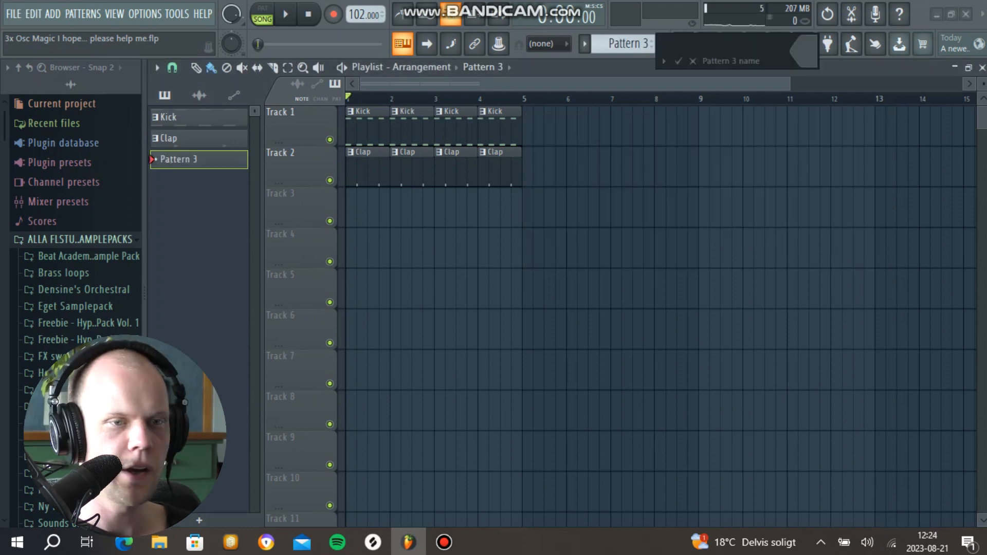
type("Bass")
key("Return")
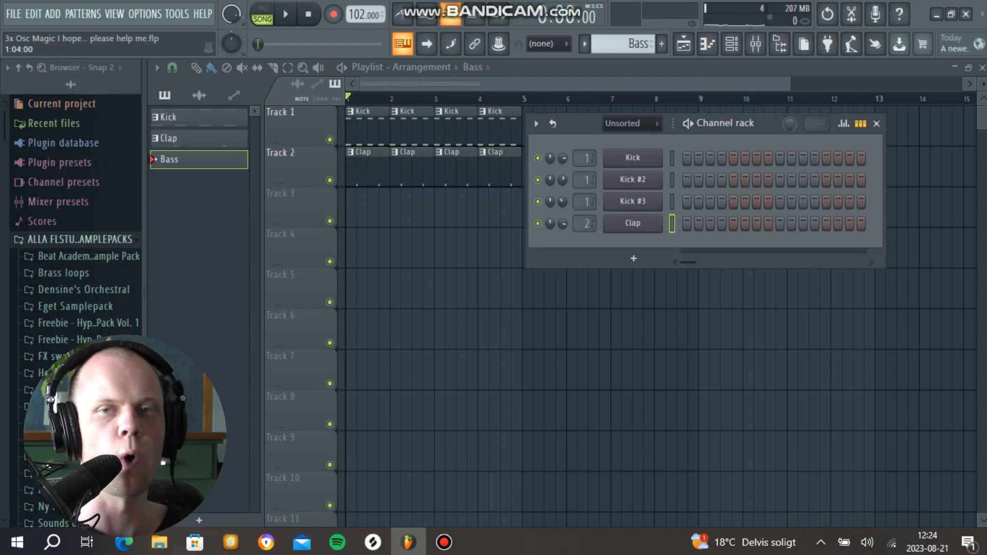
right_click(658, 222)
mouse_move(688, 336)
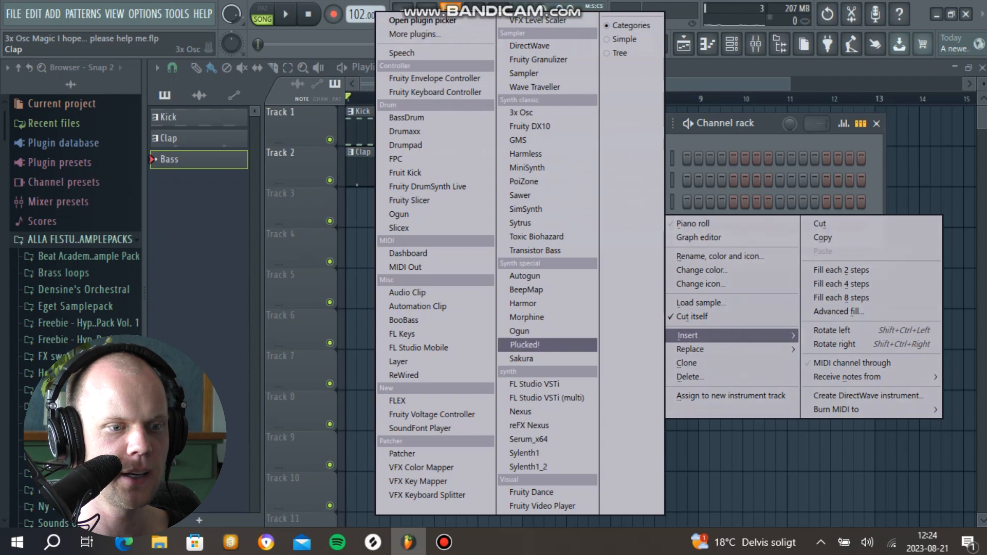
left_click(517, 113)
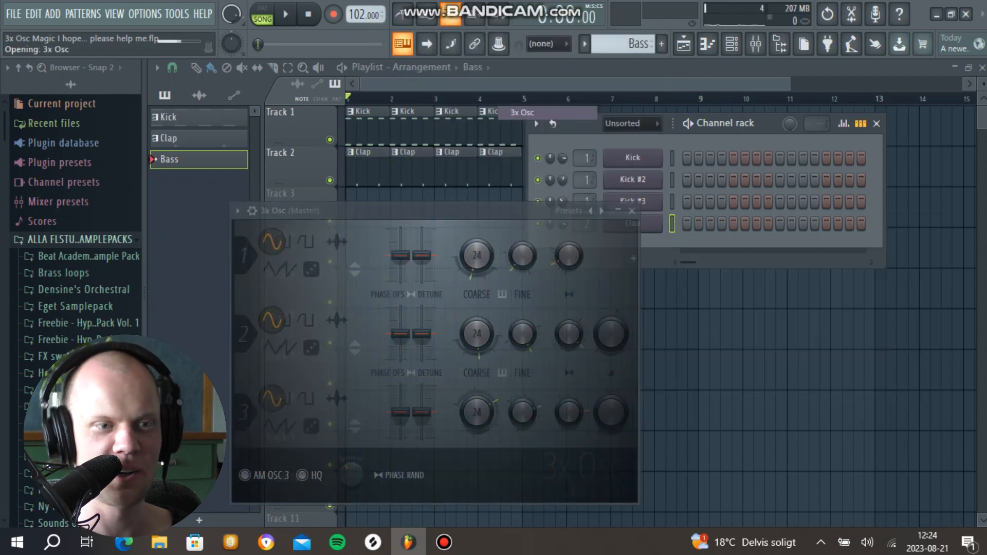
Step: Set oscillator 1 of the new 3x Osc to a square wave and audition it on F4
left_click_drag(463, 210, 521, 171)
key("v")
left_click(358, 202)
key("v")
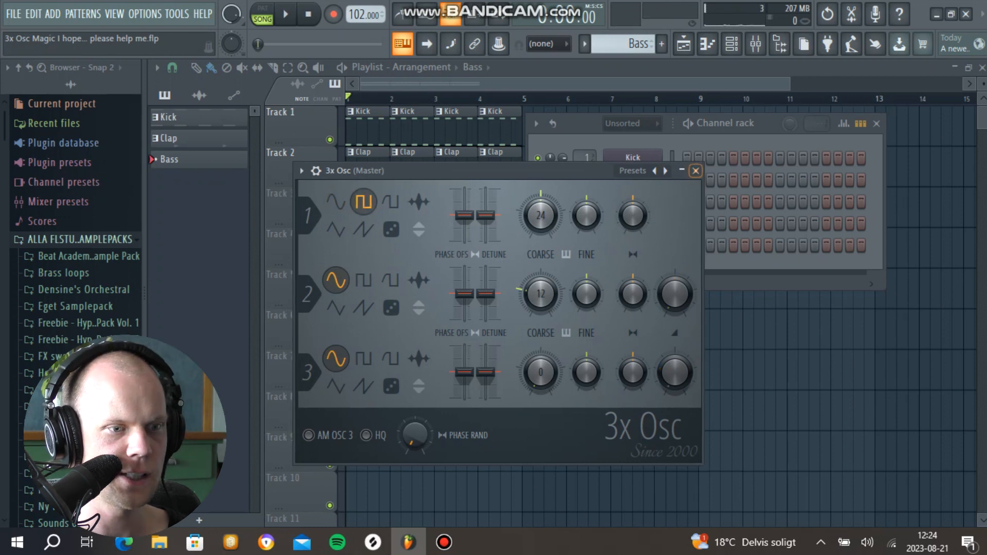
key("v")
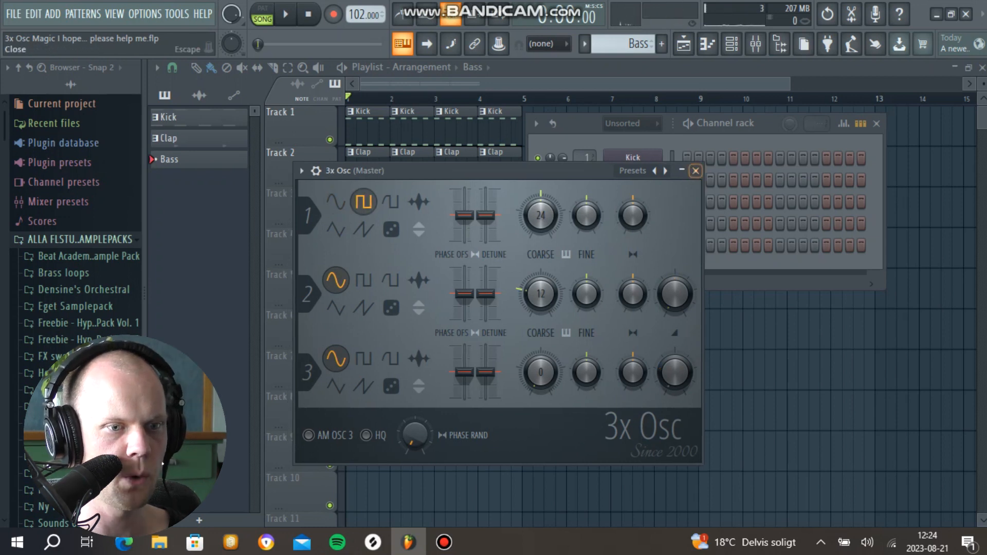
Step: Reopen the 3x Osc, lower oscillator 1's coarse pitch and audition the sound on F4
left_click(696, 171)
left_click(632, 223)
key("v")
Step: Enable a short-decay Mod X filter envelope with the SVF LPx2 filter, reduce its amount and audition several notes
key("v")
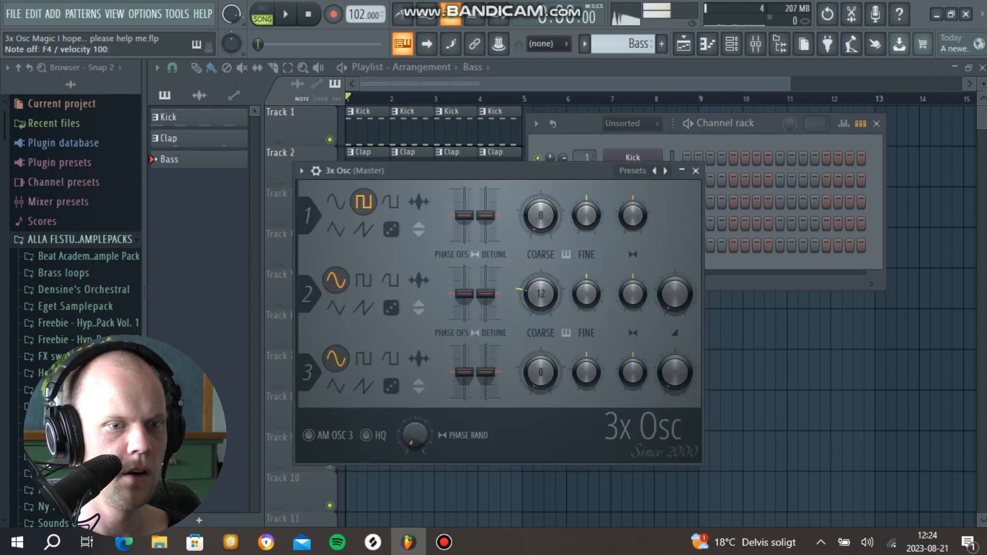
key("v")
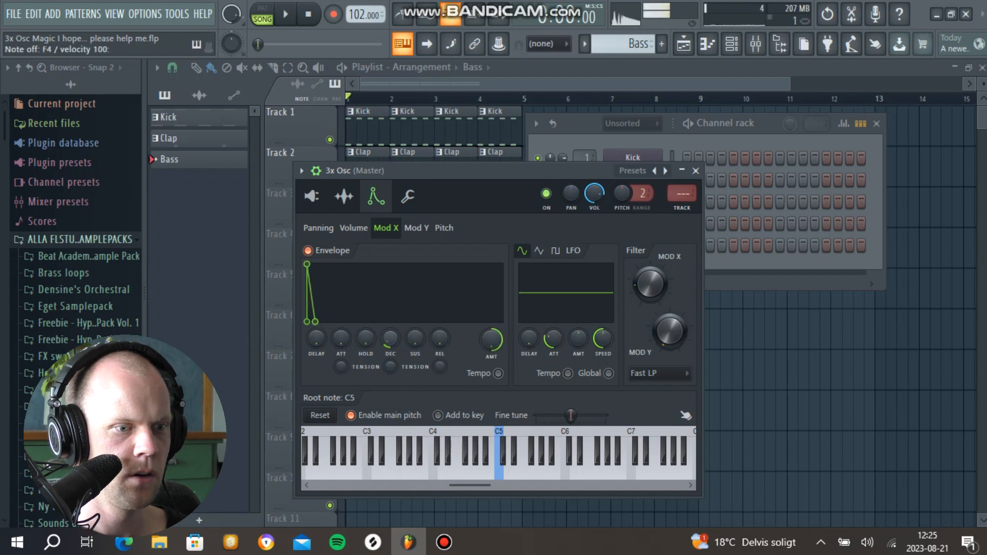
key("v")
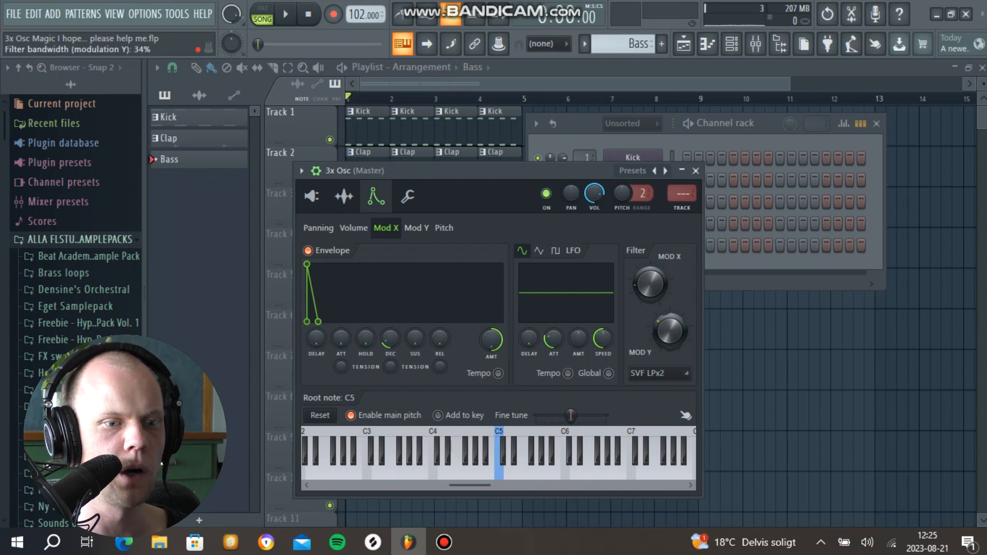
key("v")
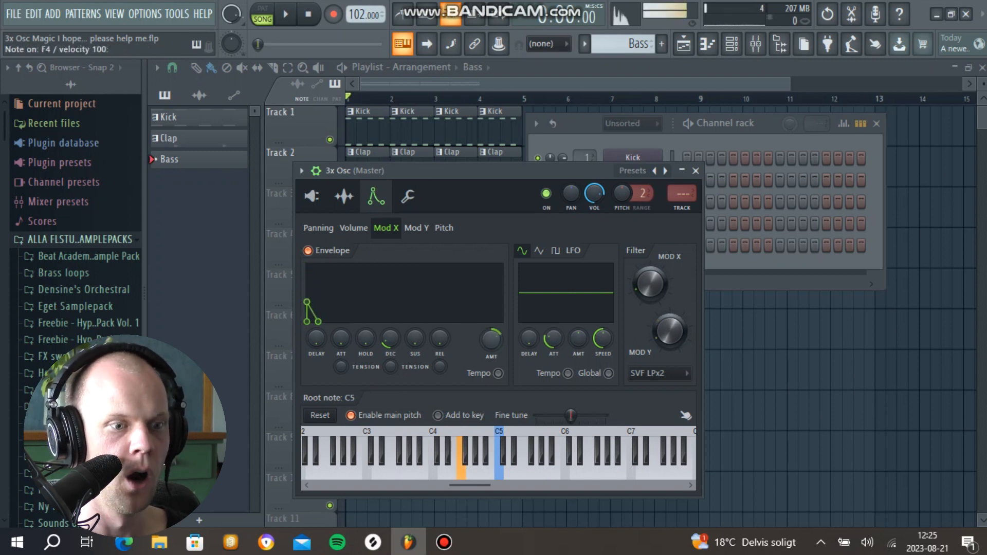
key("g")
key("d")
Step: Review the volume envelope, enable a very short pitch envelope at about 64% amount, and close the 3x Osc
left_click(353, 227)
key("v")
left_click(444, 227)
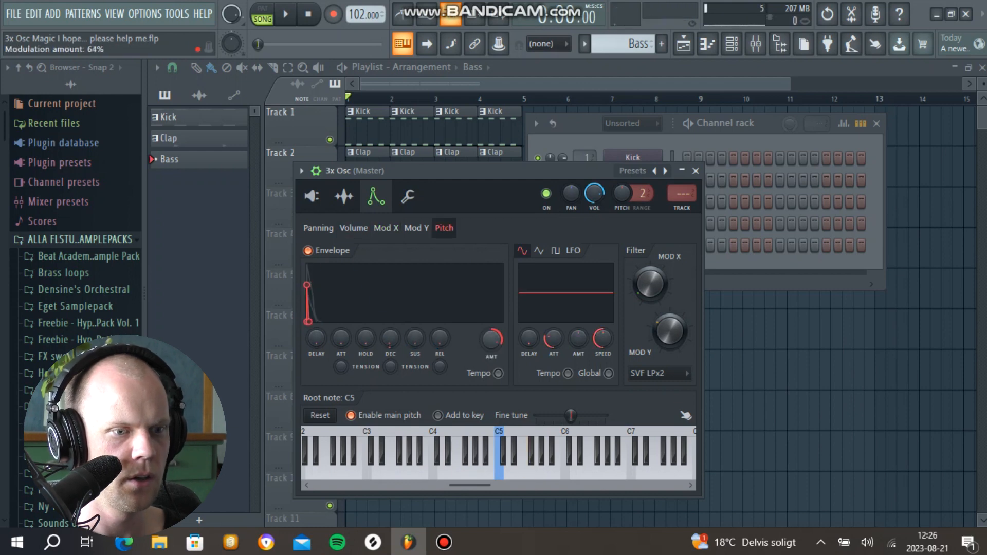
key("g")
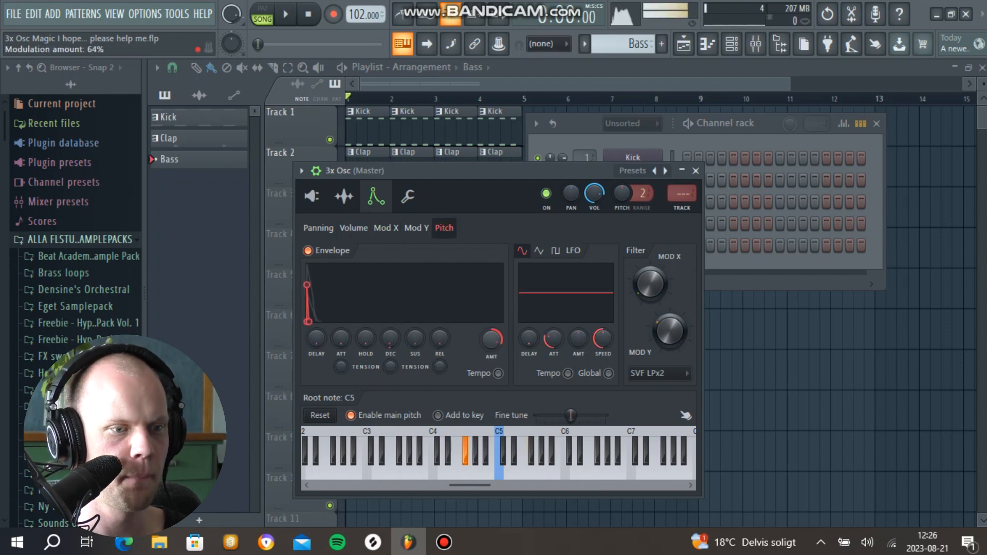
left_click_drag(491, 339, 492, 341)
left_click(312, 196)
left_click(696, 171)
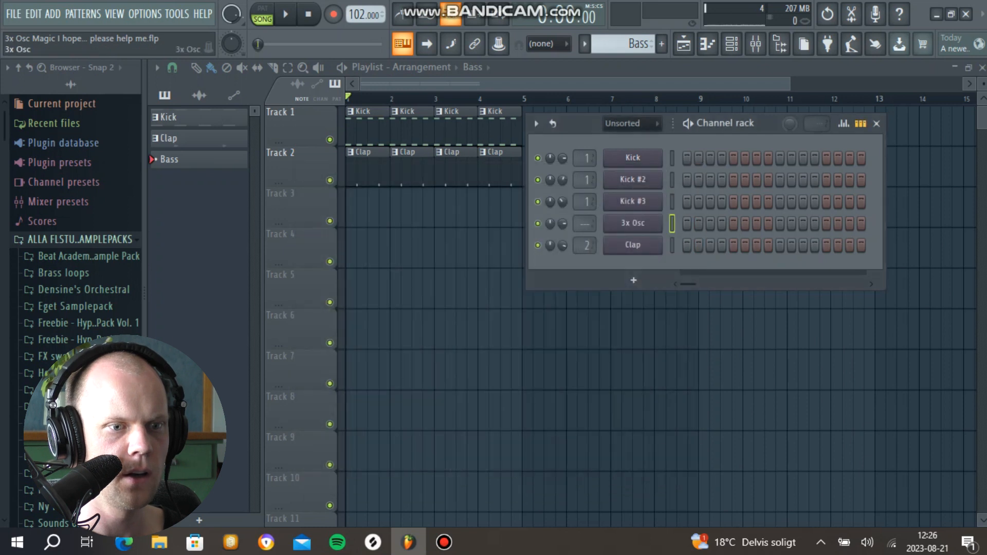
Step: Move the 3x Osc channel below Clap and rename it Bass
key("alt+Down")
key("F2")
type("Bas")
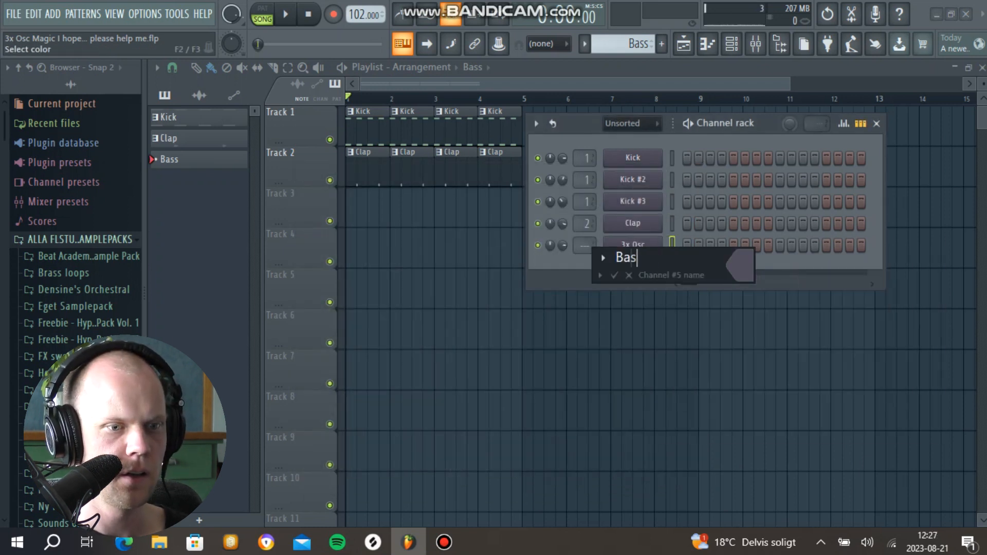
type("s")
key("Return")
key("space")
key("space")
Step: Draw three evenly spaced F4 notes at the start of bar 1 in the Bass channel's piano roll
key("F7")
left_click_drag(204, 285, 203, 208)
scroll(205, 207, "up", 5)
left_click_drag(202, 326, 456, 326)
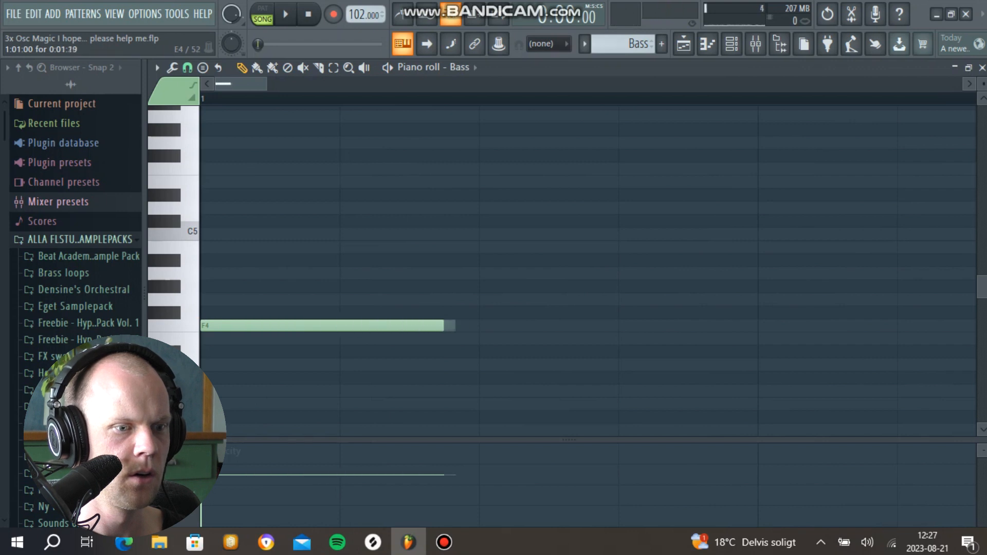
scroll(288, 325, "down", 5)
left_click(289, 325)
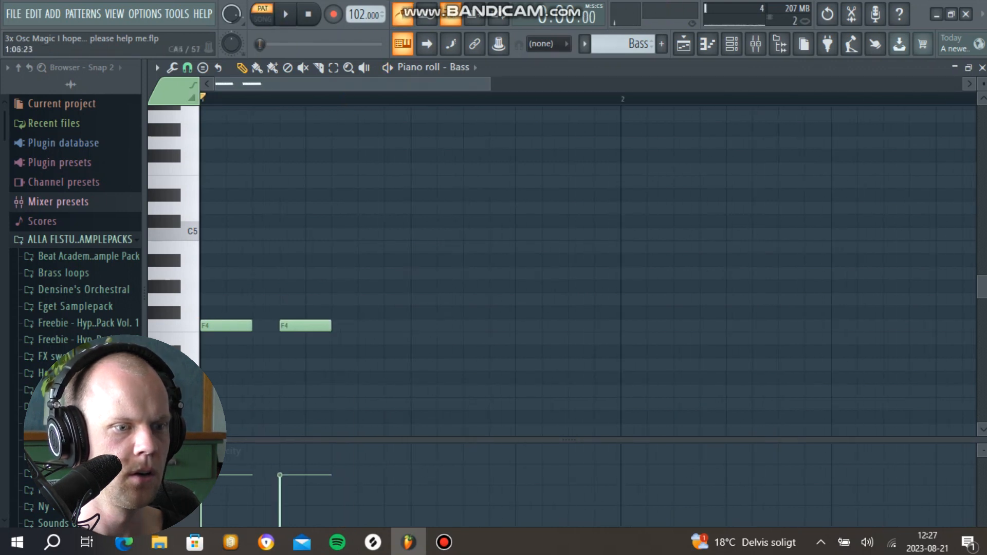
left_click(368, 325)
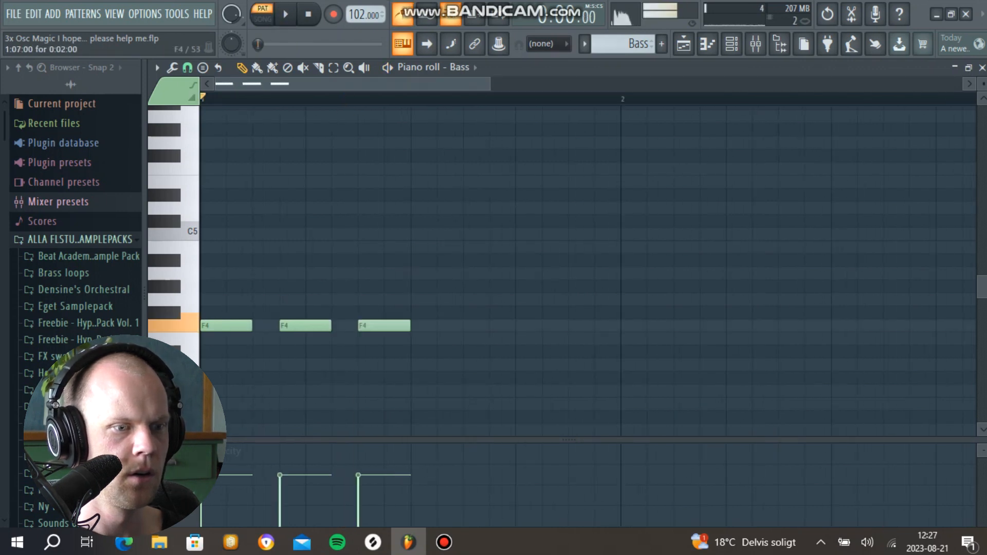
Step: Complete the two-bar bass line with F4, G#4, C#4, C5 and E4 notes and play the pattern
left_click(393, 286)
left_click(419, 391)
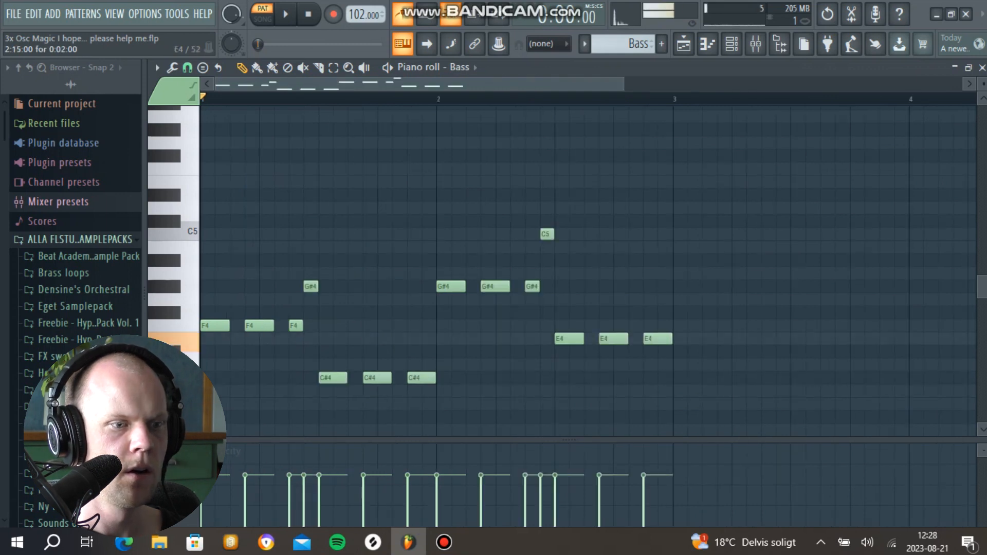
key("space")
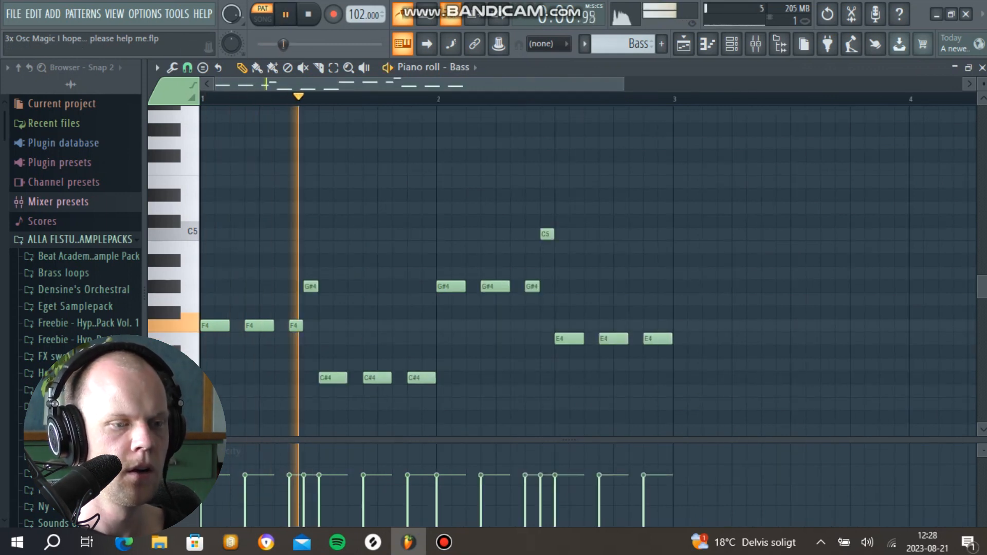
scroll(643, 221, "down", 2)
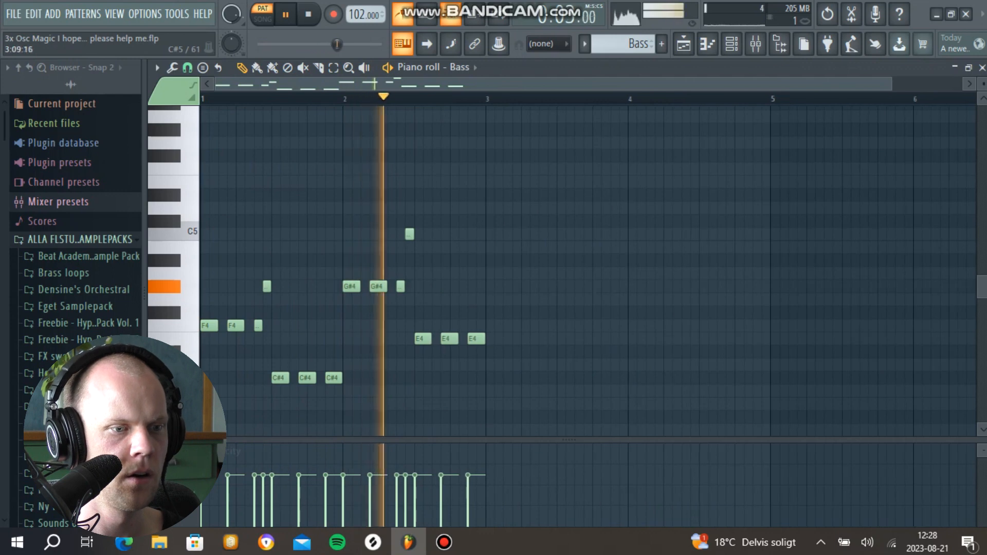
scroll(559, 208, "down", 2)
key("space")
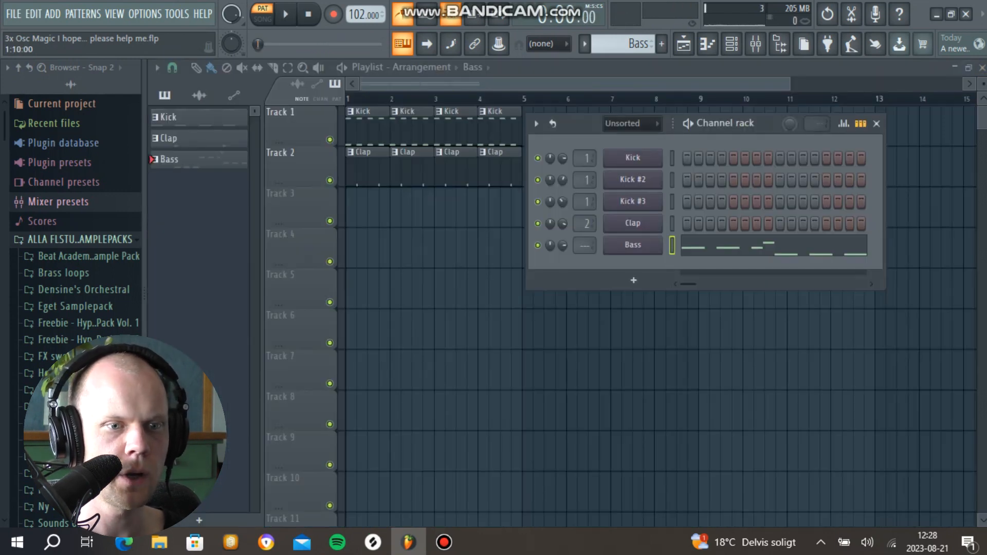
Step: Turn up the channel rack's main swing while the Bass pattern plays
key("space")
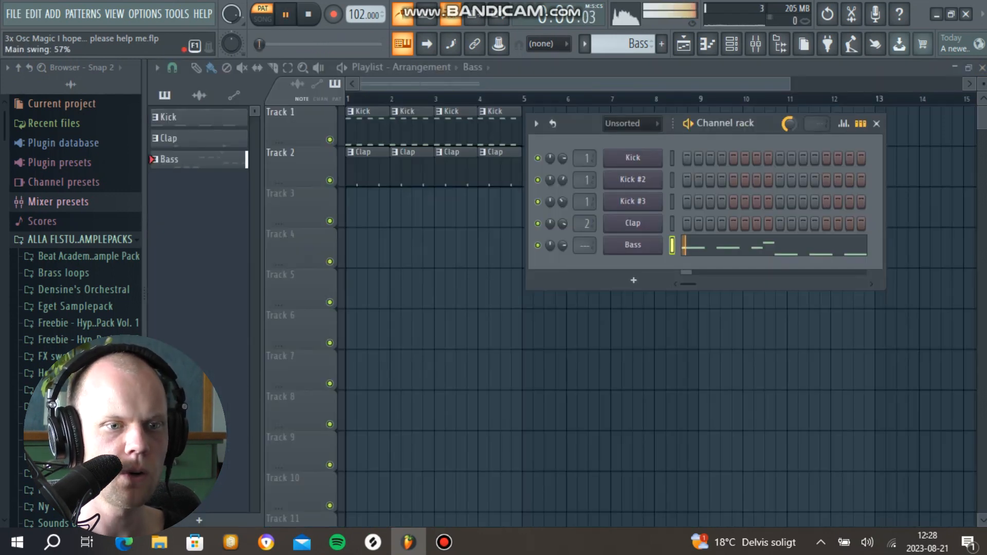
left_click_drag(789, 123, 789, 129)
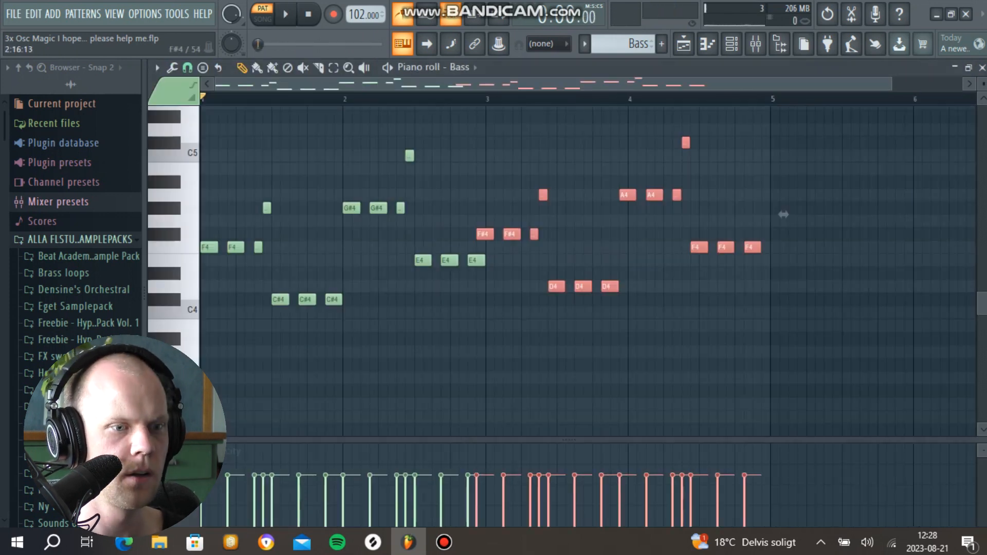
Step: Duplicate the two-bar bass line into bars 3 and 4 and play the pattern
left_click_drag(782, 214, 792, 214)
key("space")
key("space")
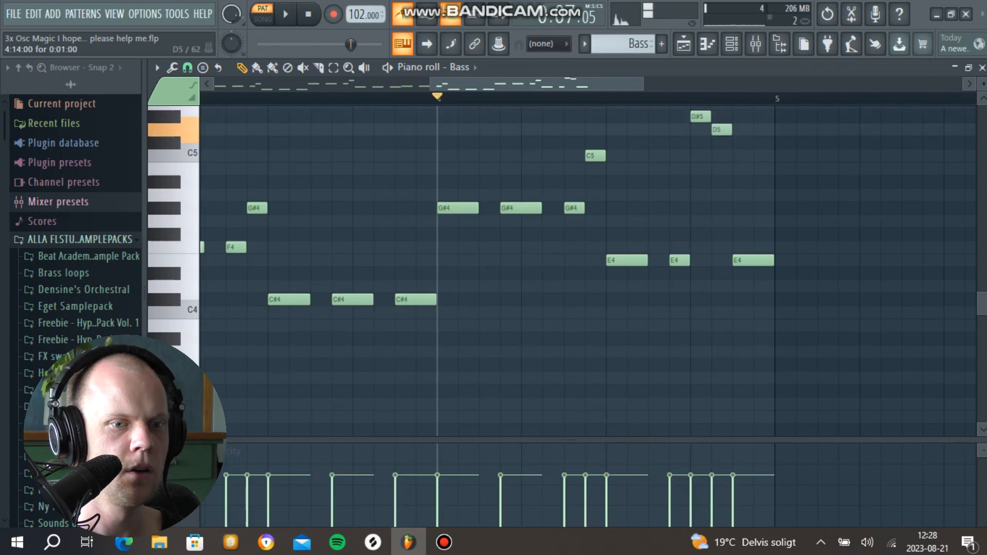
Step: Replace the end of bar 4 with a short descending D#5, C5, A#4, G#4 run, delete the last E4 and play it
left_click_drag(721, 130, 721, 168)
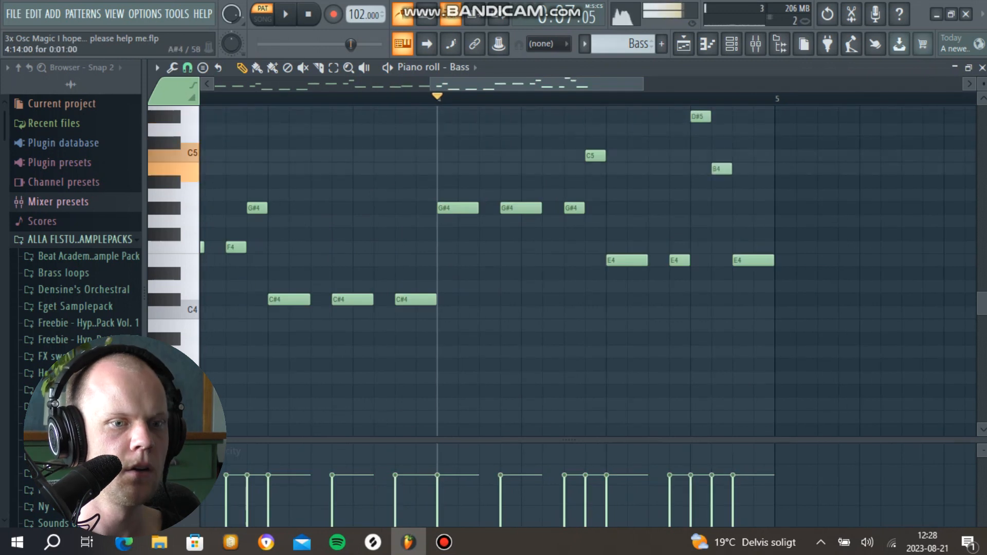
left_click(764, 208)
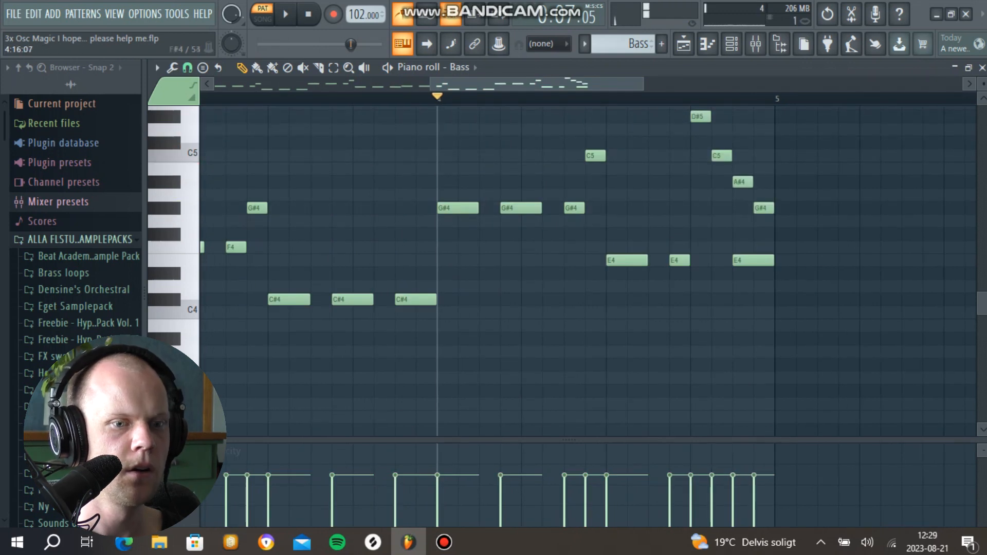
right_click(753, 261)
left_click(607, 98)
key("space")
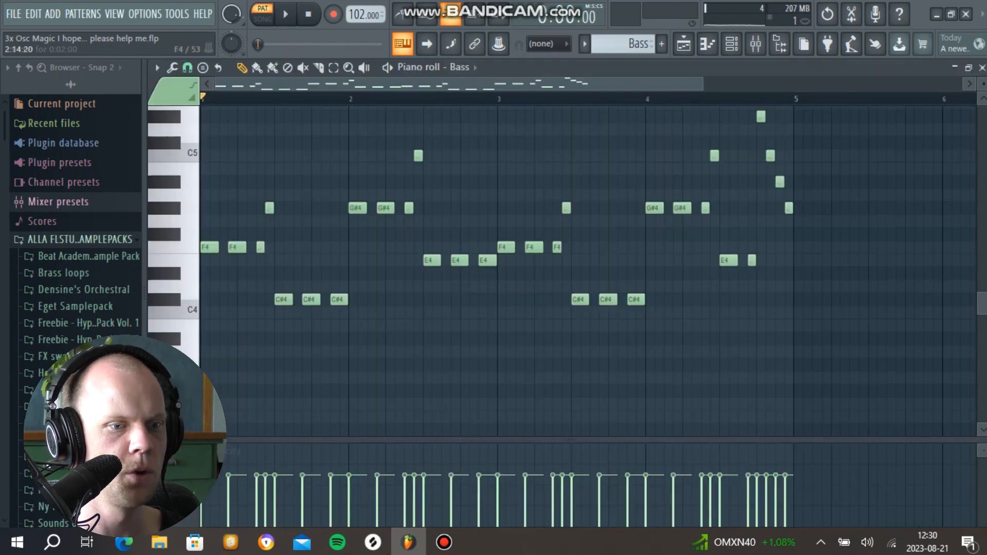
Step: Select the three E4 notes at the end of bar 2 in the bass line and lower them to D#4
left_click_drag(417, 241, 520, 261)
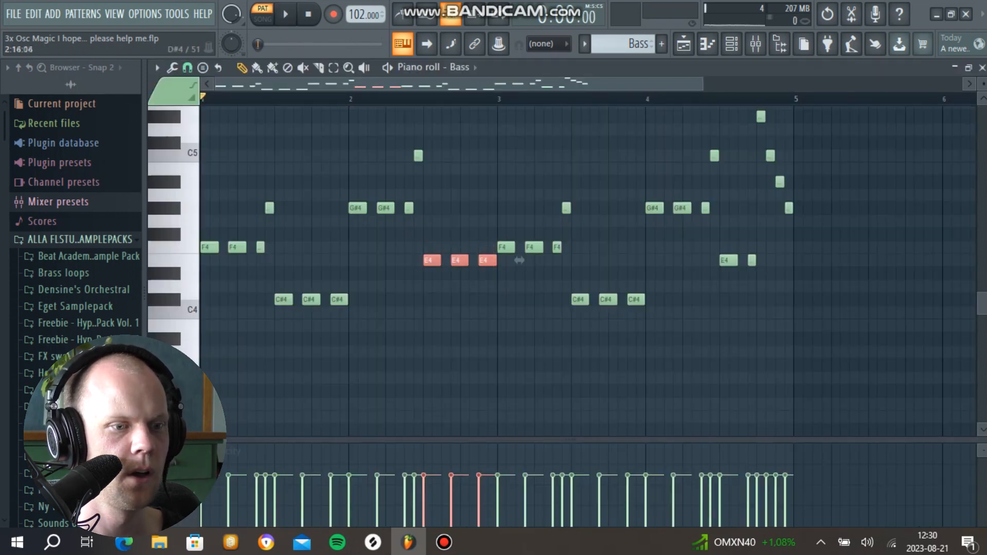
key("space")
key("Down")
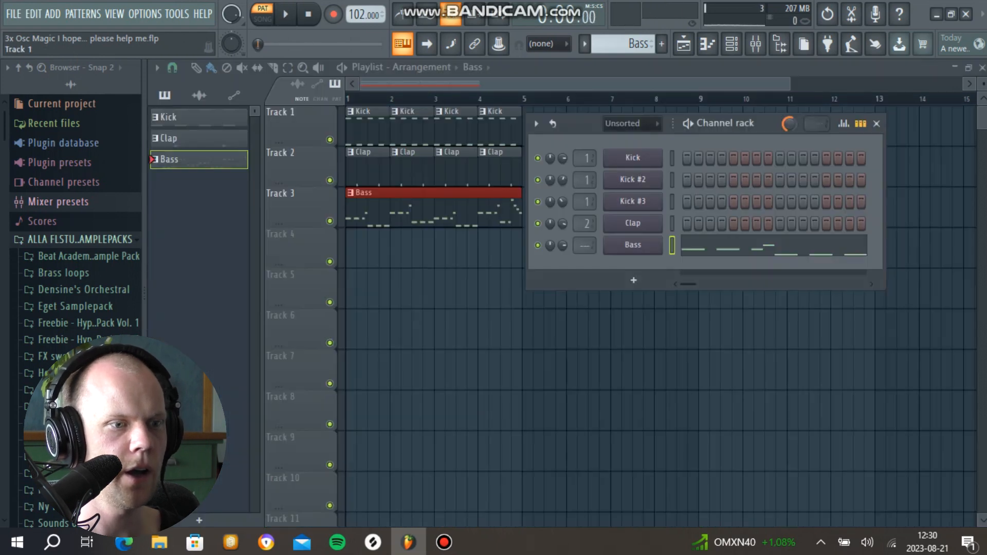
Step: Put Soundgoodizer in mode C and Fruity Parametric EQ 2 on the Bass mixer track, shaping the EQ from a low-cut preset
left_click(633, 245)
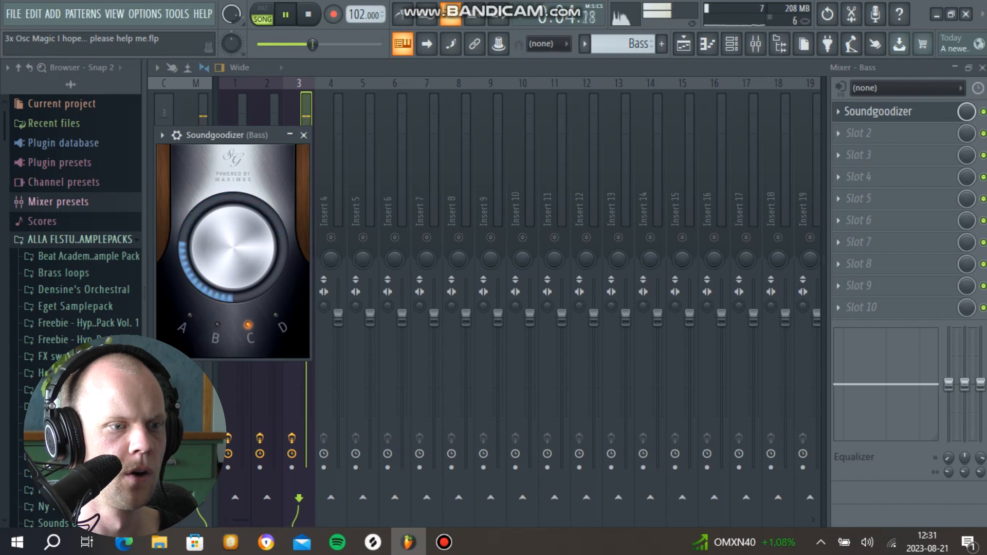
left_click(304, 135)
left_click(838, 134)
mouse_move(846, 153)
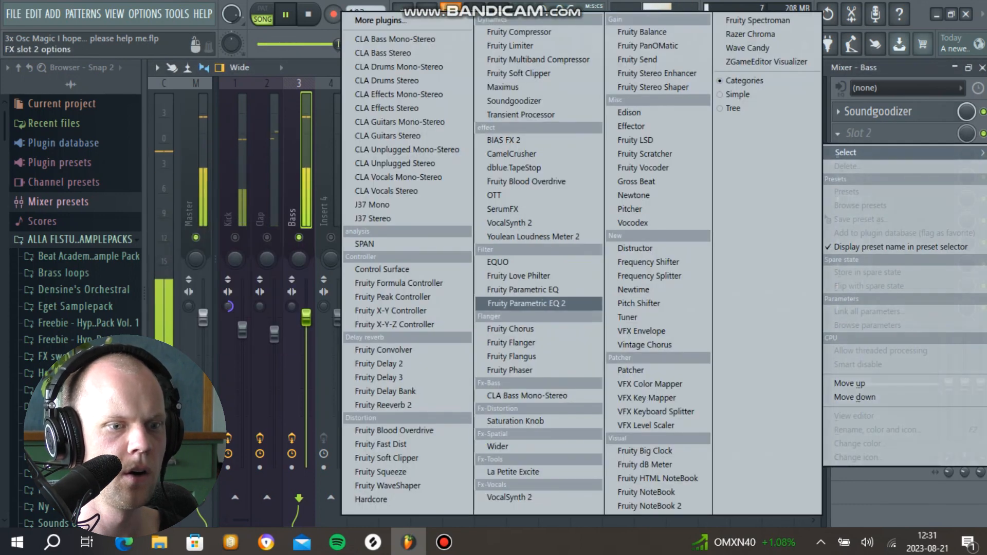
left_click(526, 303)
mouse_move(313, 276)
left_mouse_down()
mouse_move(313, 240)
mouse_move(313, 261)
left_mouse_up()
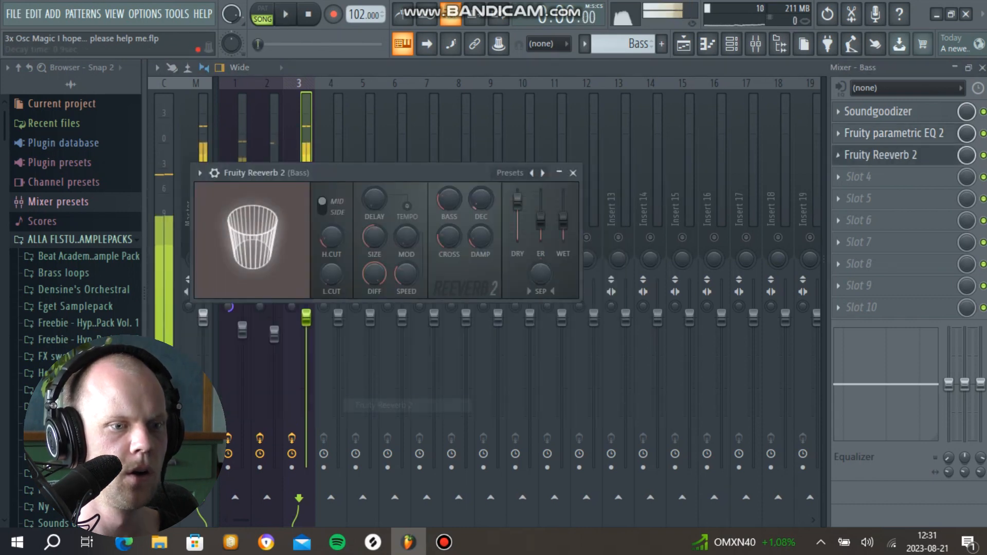
Step: Add Fruity Reeverb 2 to the Bass track's third slot with the dry level at 100%, and reopen the Bass EQ
key("space")
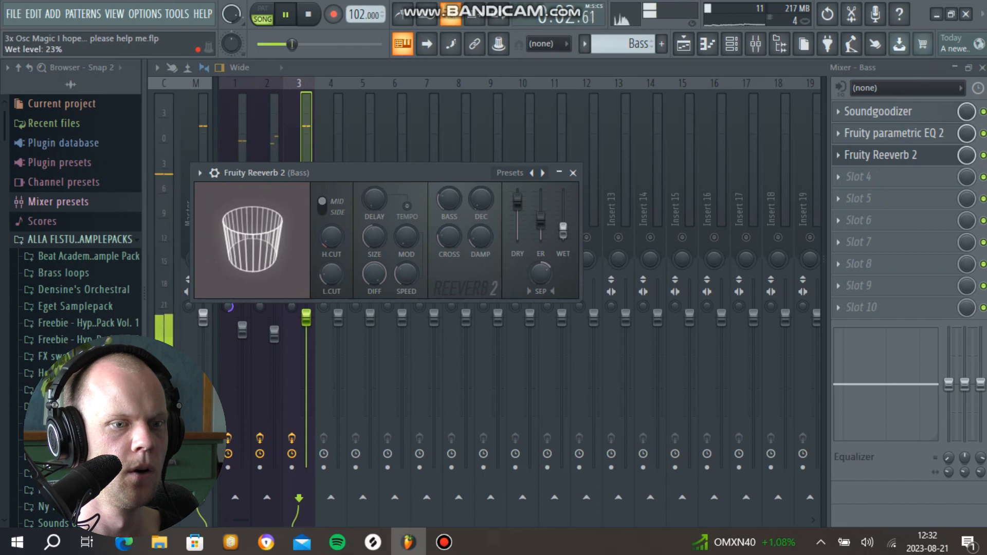
left_click(573, 174)
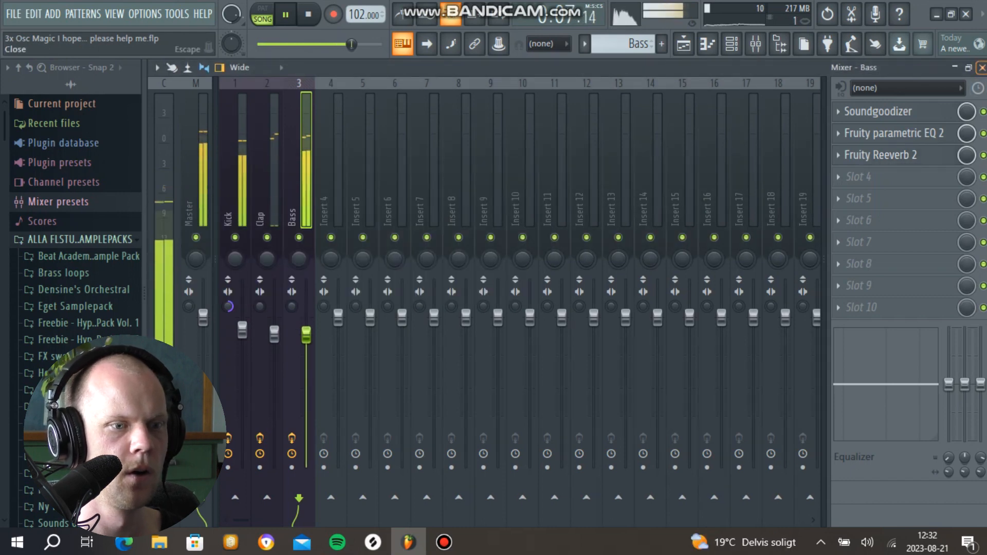
left_click(895, 133)
key("space")
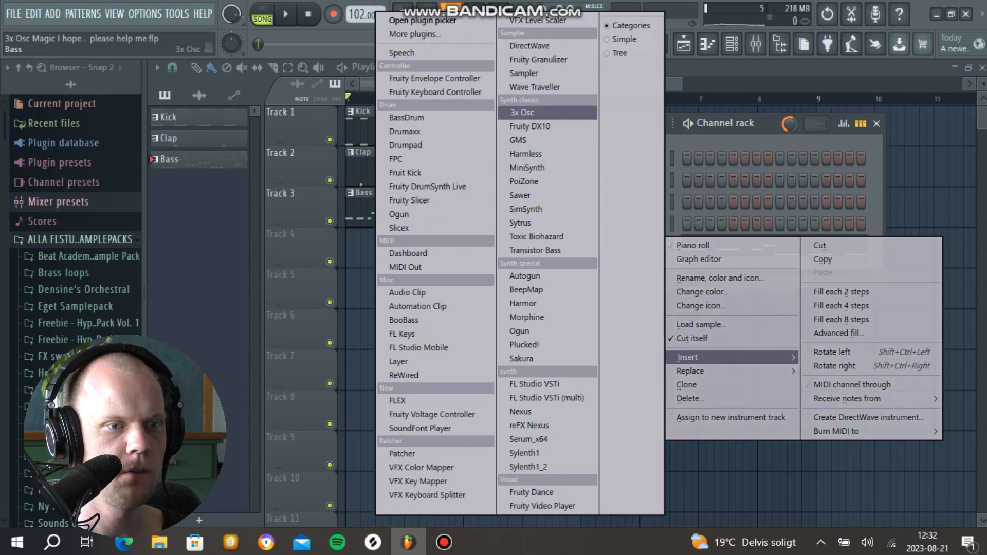
Step: Insert a new 3x Osc with a sawtooth oscillator 1, and set oscillator 2 to -12 coarse pitch and 66% mix level
left_click(521, 112)
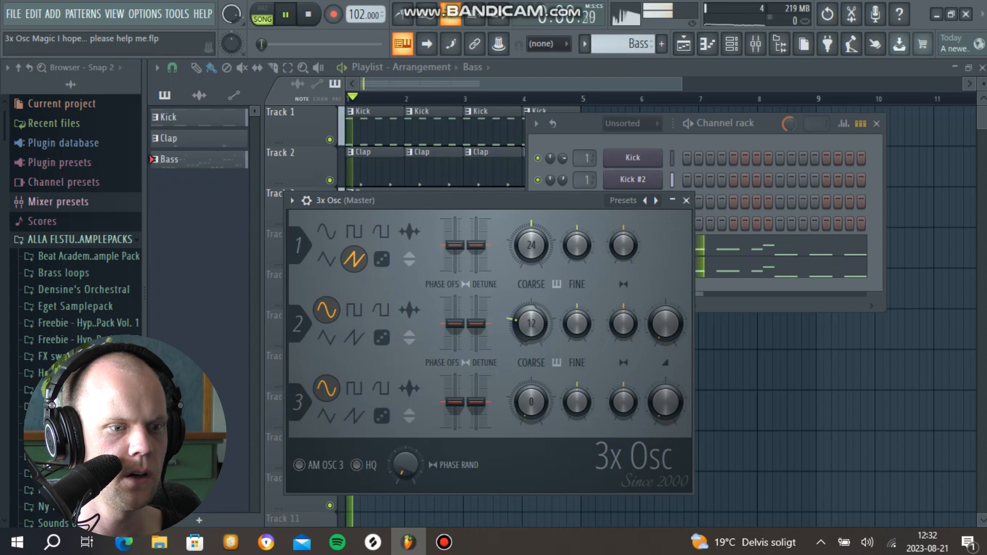
key("space")
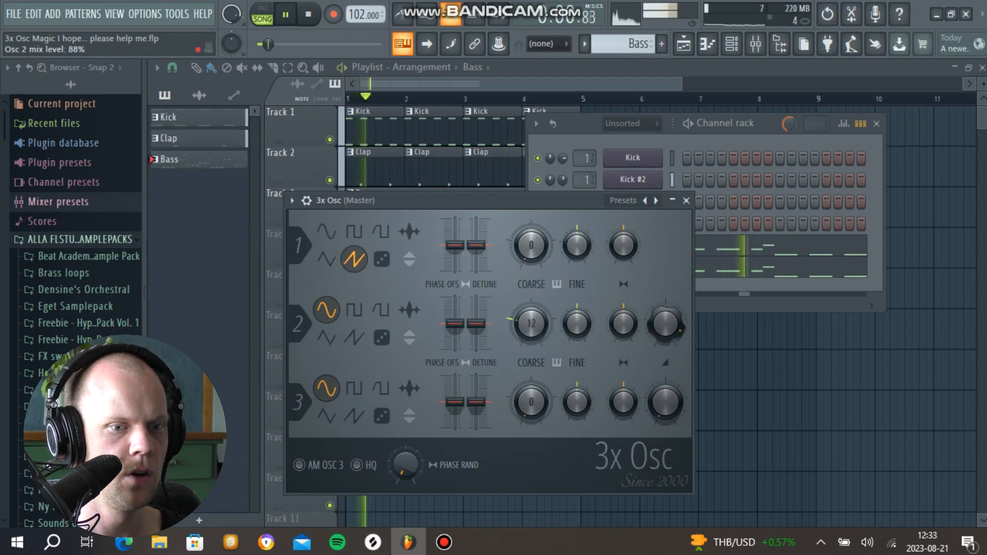
mouse_move(665, 323)
left_mouse_down()
mouse_move(665, 283)
mouse_move(666, 325)
left_mouse_up()
key("space")
key("space")
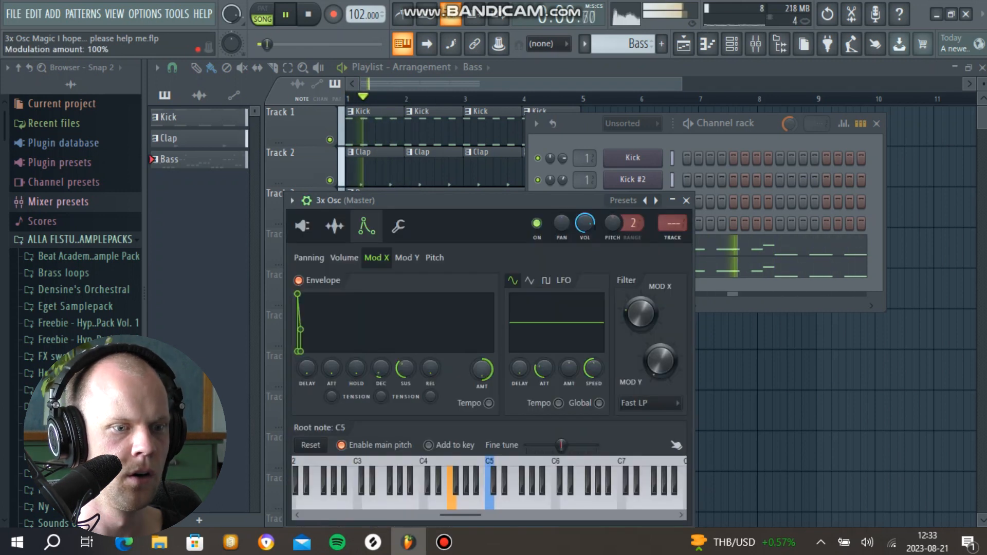
Step: Give the new 3x Osc a short Mod X filter envelope and adjust its modulation amount during playback
left_click_drag(481, 370, 481, 392)
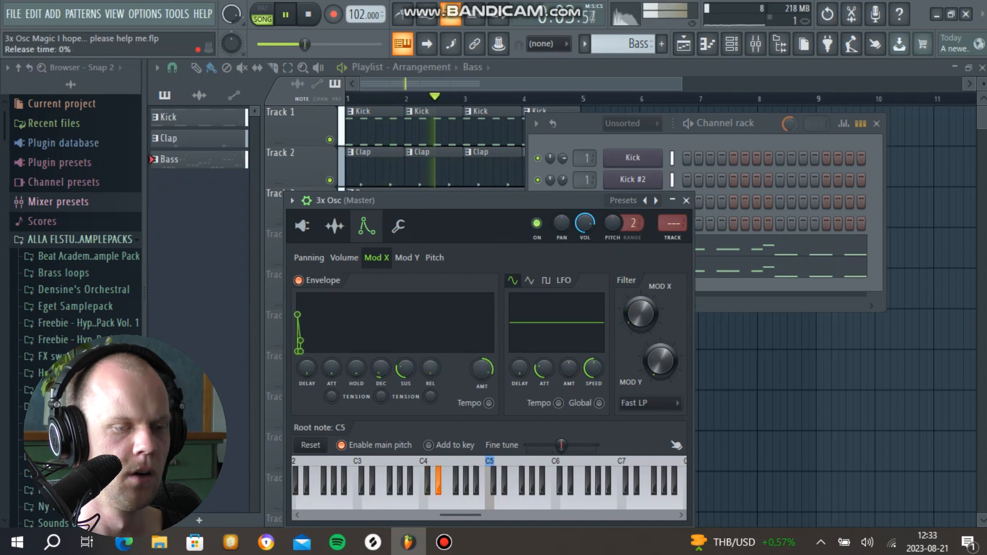
key("space")
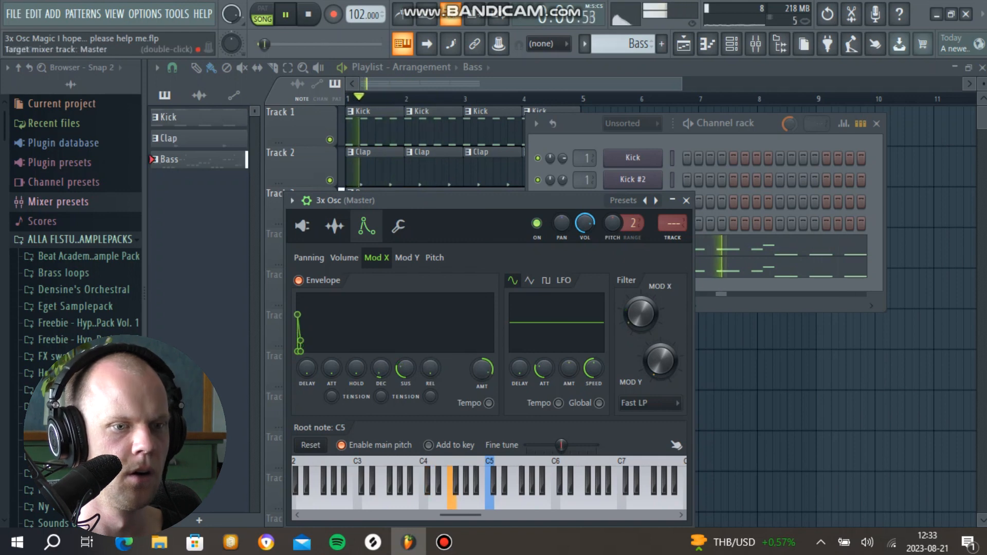
Step: Transpose all notes copied to the new 3x Osc down one octave and play the song
key("F7")
scroll(360, 299, "down", 1)
key("space")
key("space")
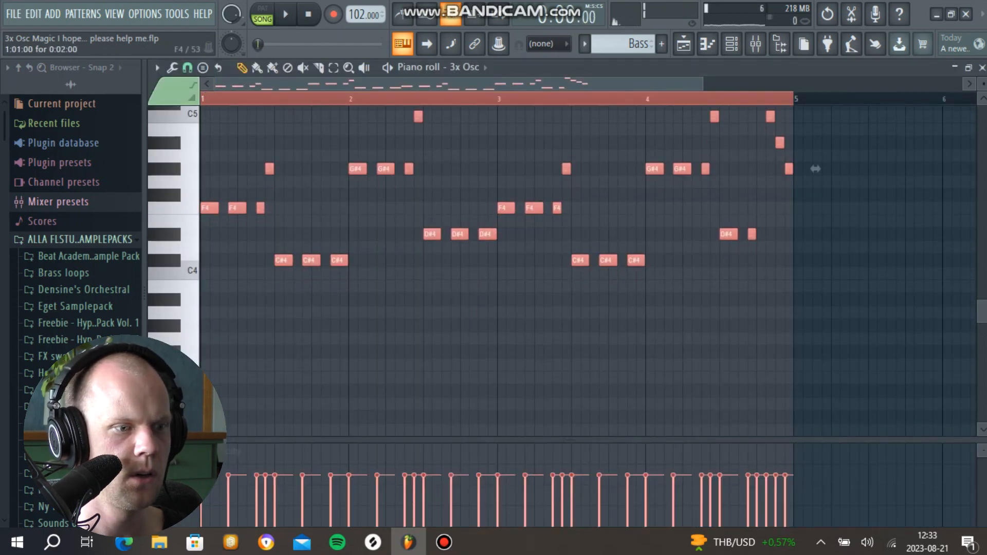
key("shift+Down")
key("shift+Down")
key("shift+Down")
key("shift+Down")
key("shift+Down")
key("shift+Down")
key("shift+Down")
key("shift+Down")
key("shift+Down")
key("shift+Down")
key("shift+Down")
key("space")
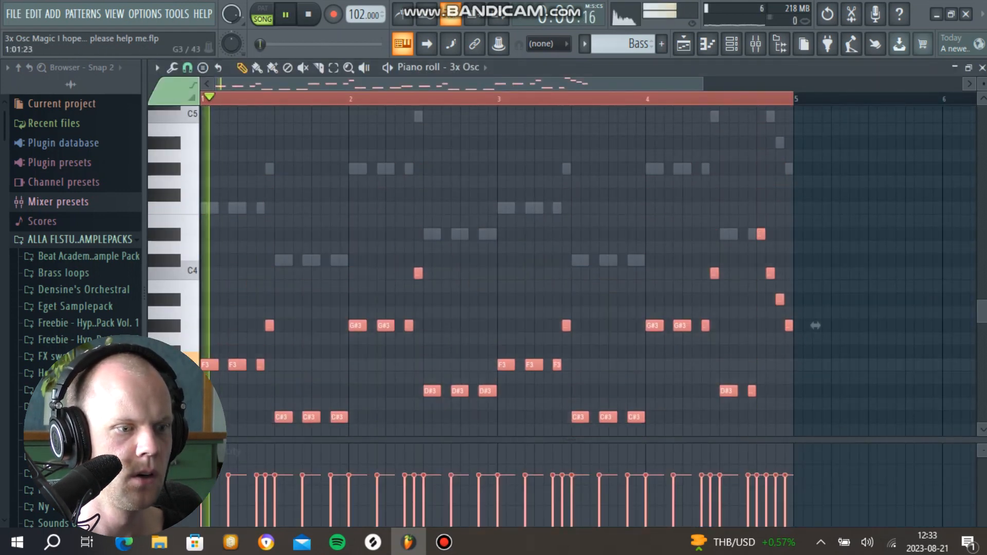
Step: Enable a short pitch envelope on the new 3x Osc with the modulation amount at 62%
key("F7")
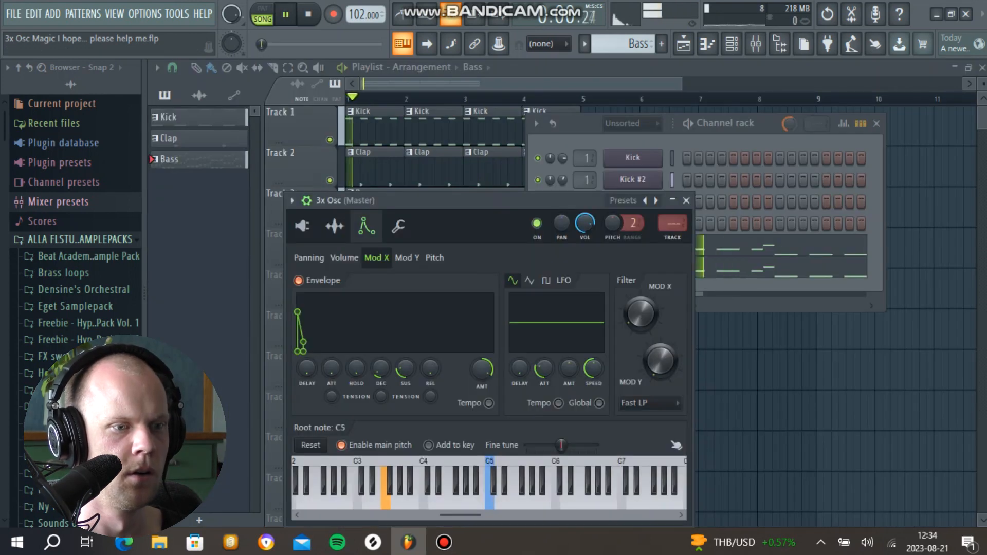
left_click(434, 258)
key("space")
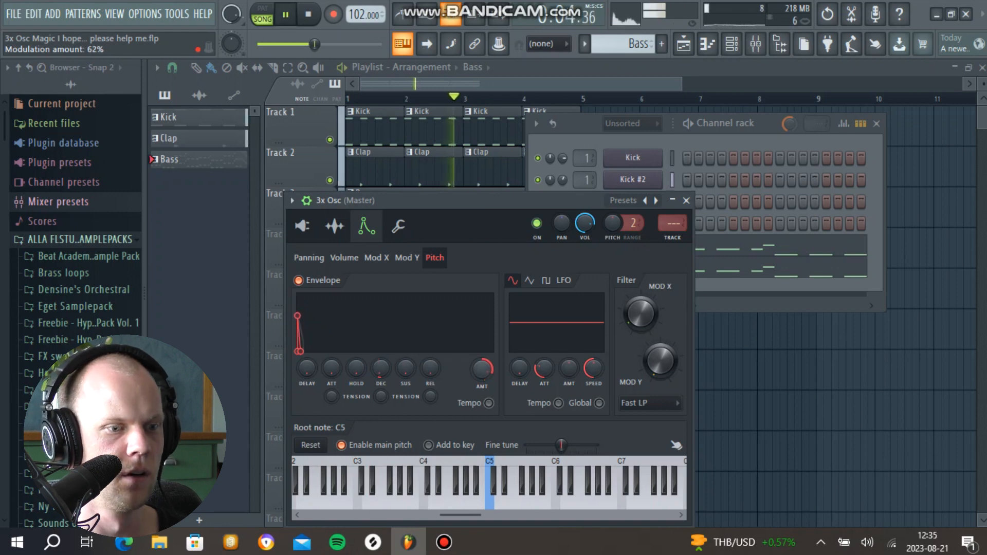
Step: Close the new 3x Osc, name its channel Sub and route it to mixer track 4
key("space")
left_click(686, 200)
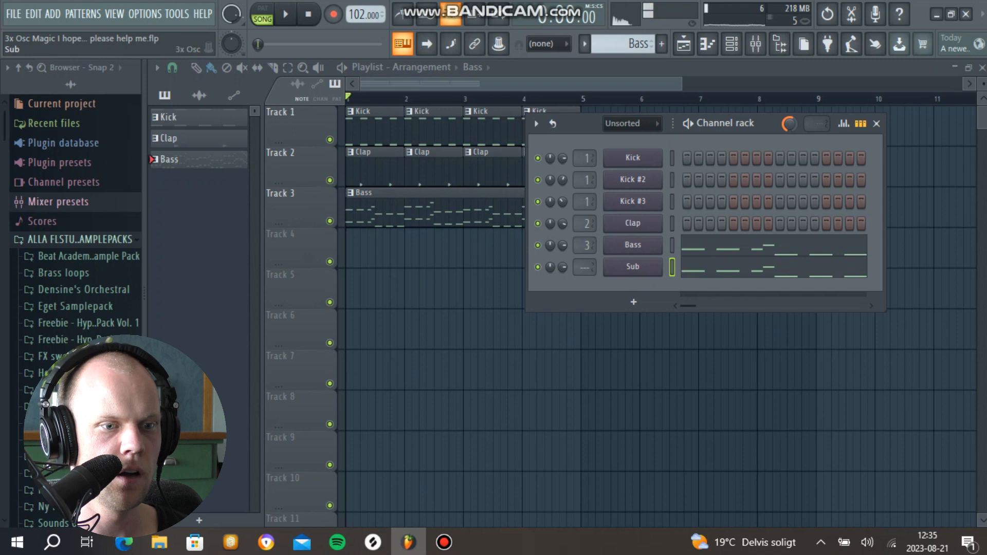
left_click(633, 266)
left_click(292, 201)
left_click(513, 245)
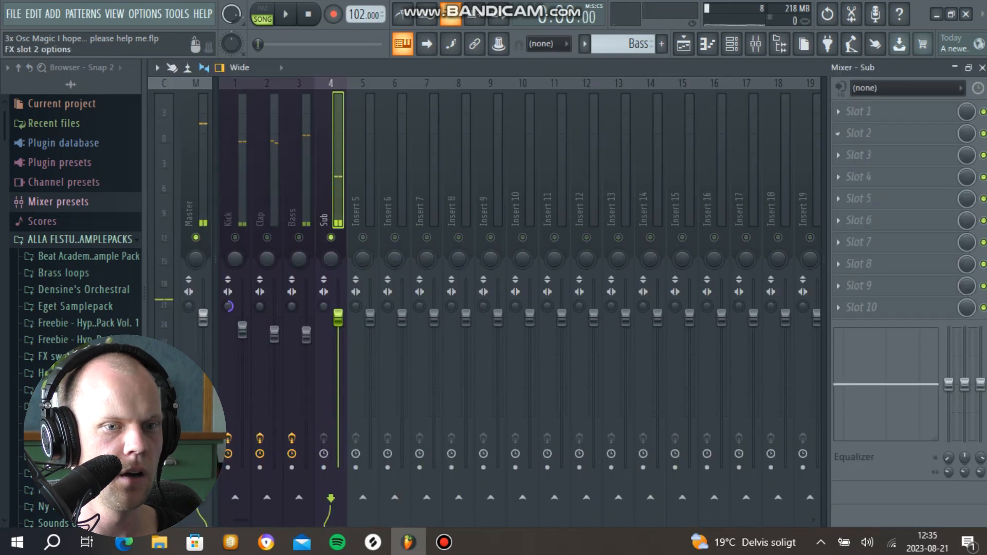
Step: Add Fruity WaveShaper to the Sub mixer track, bend its curve upward with extra points and set the mix level to 43%
left_click(406, 486)
key("space")
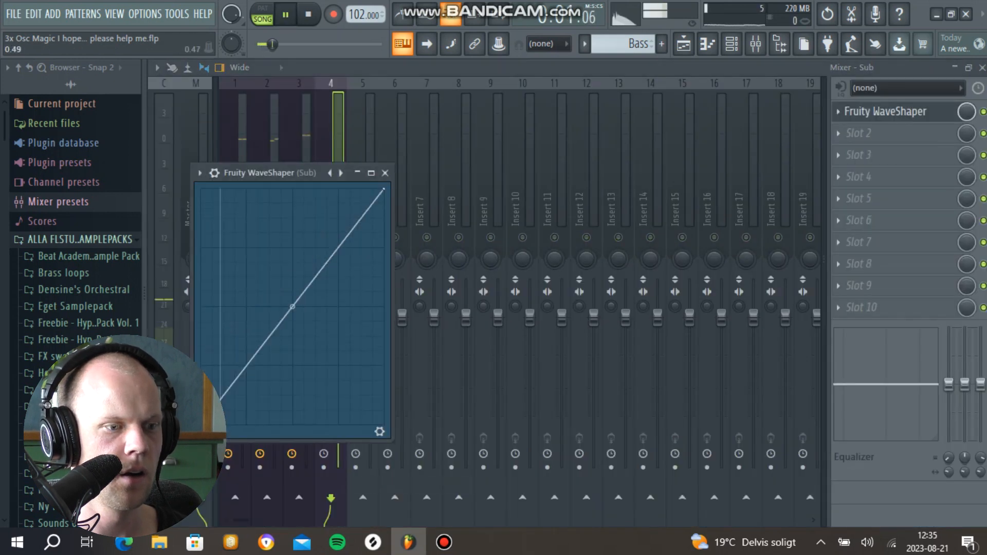
left_click_drag(292, 307, 300, 256)
left_click_drag(216, 356, 220, 364)
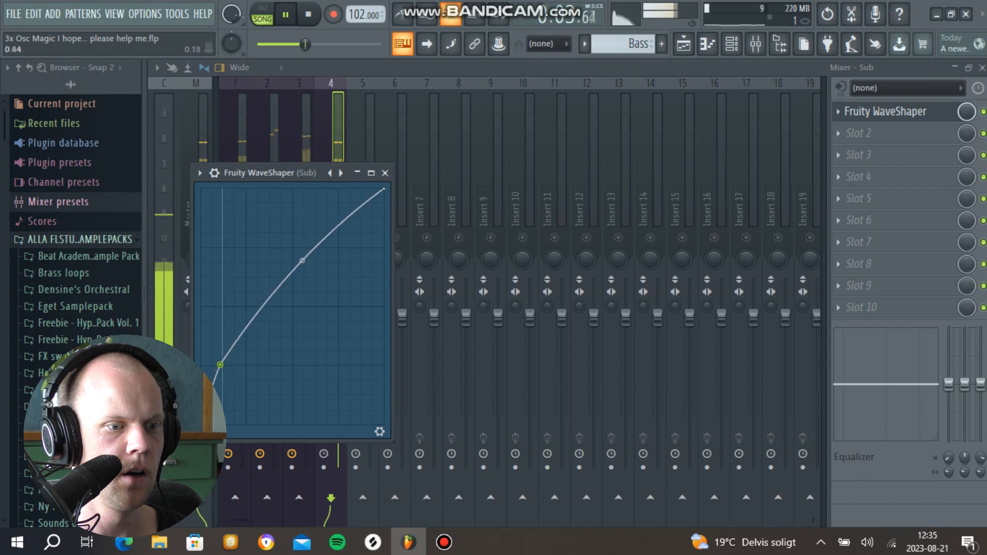
left_click(380, 431)
left_click_drag(342, 384, 342, 409)
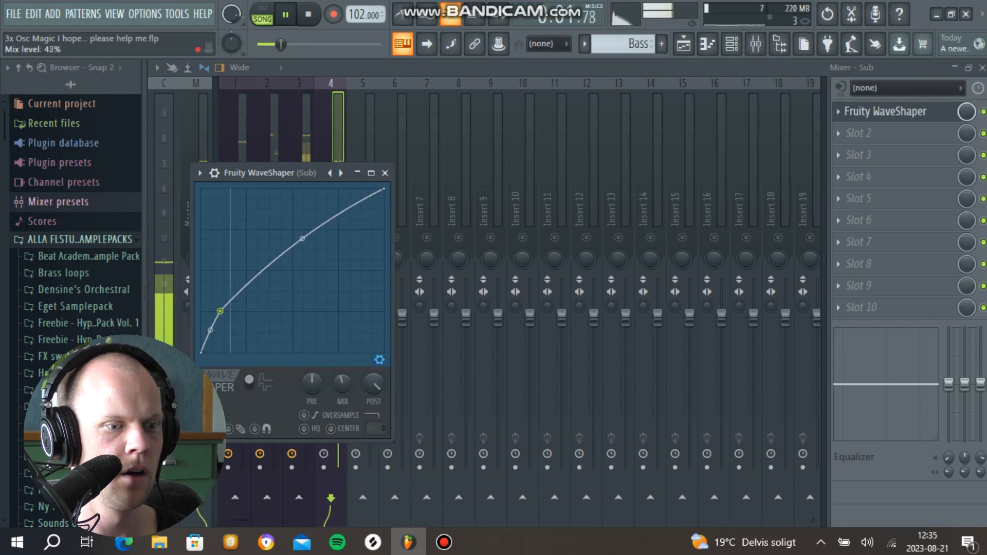
key("space")
left_click(385, 173)
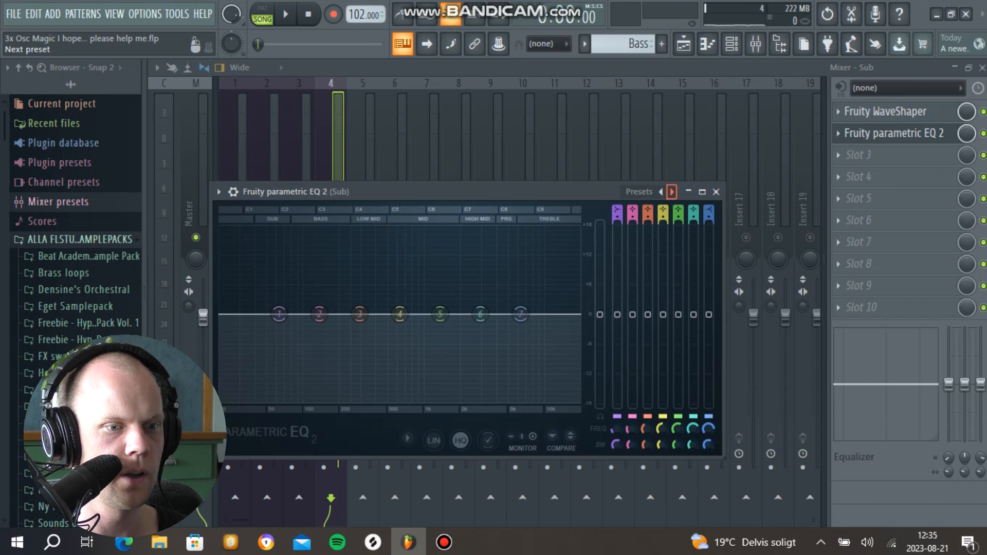
Step: Add Fruity Parametric EQ 2 to the Sub track, move the 18 kHz cut down into the bass range and raise the main level to about +6 dB
left_click(671, 191)
key("space")
left_click_drag(577, 314, 324, 314)
left_click_drag(600, 315, 600, 285)
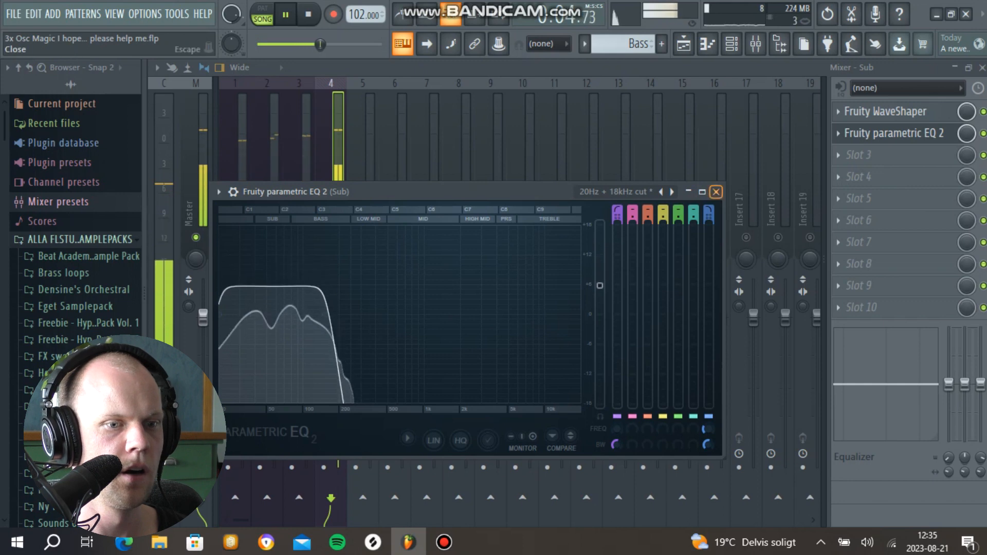
left_click(716, 192)
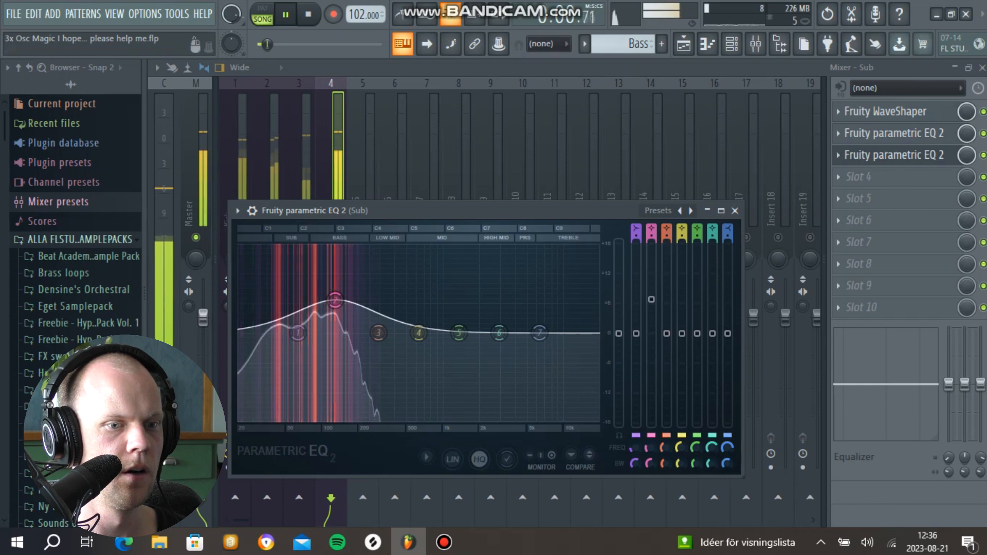
Step: Add a second Fruity Parametric EQ 2 to the Sub track with band 2 boosted, and lower the Sub fader slightly
left_click(735, 210)
left_click_drag(338, 325, 338, 335)
Step: Try Fruity Reeverb 2 in the Clap track's sixth slot while the song plays, and delete it
left_click(261, 205)
left_click(858, 220)
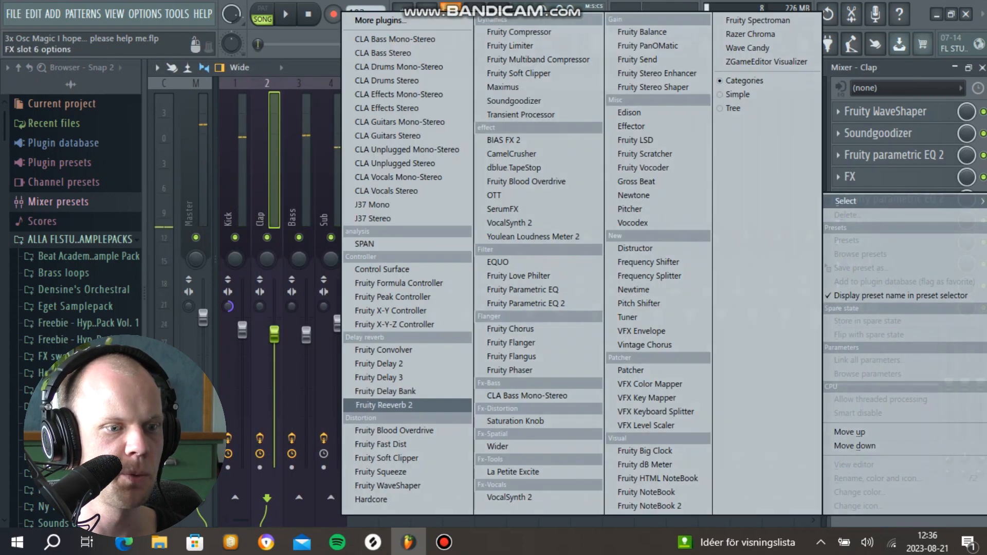
left_click(406, 405)
key("space")
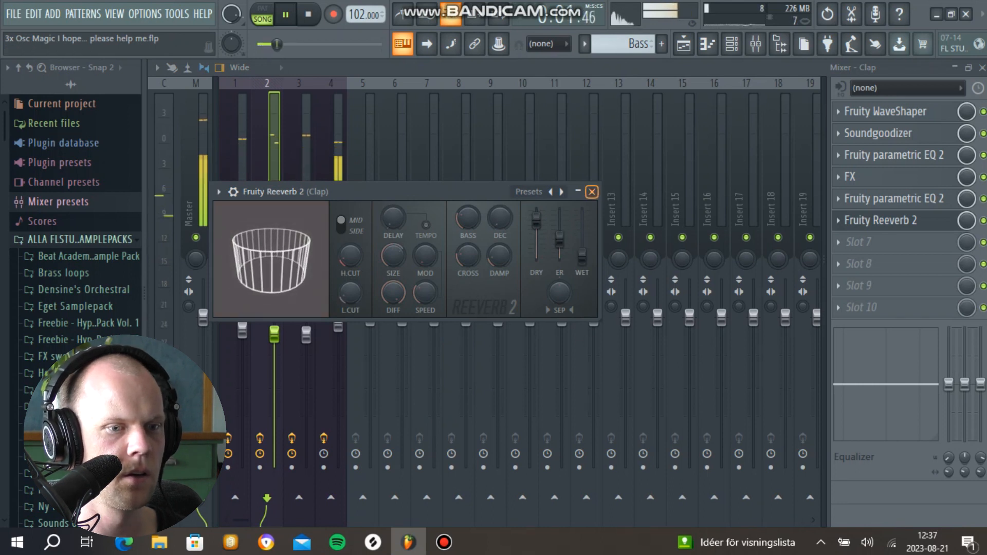
key("space")
left_click(591, 191)
left_click(838, 220)
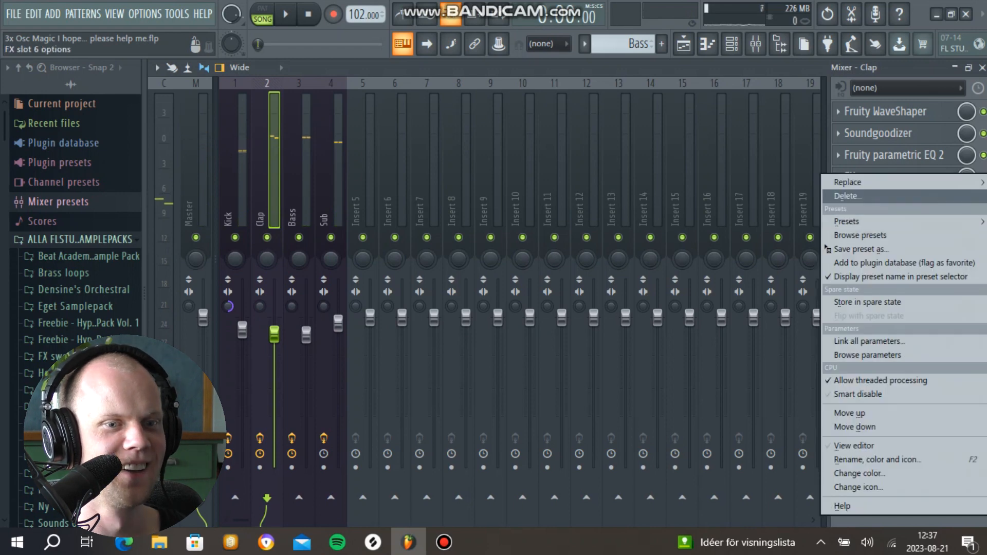
left_click(849, 196)
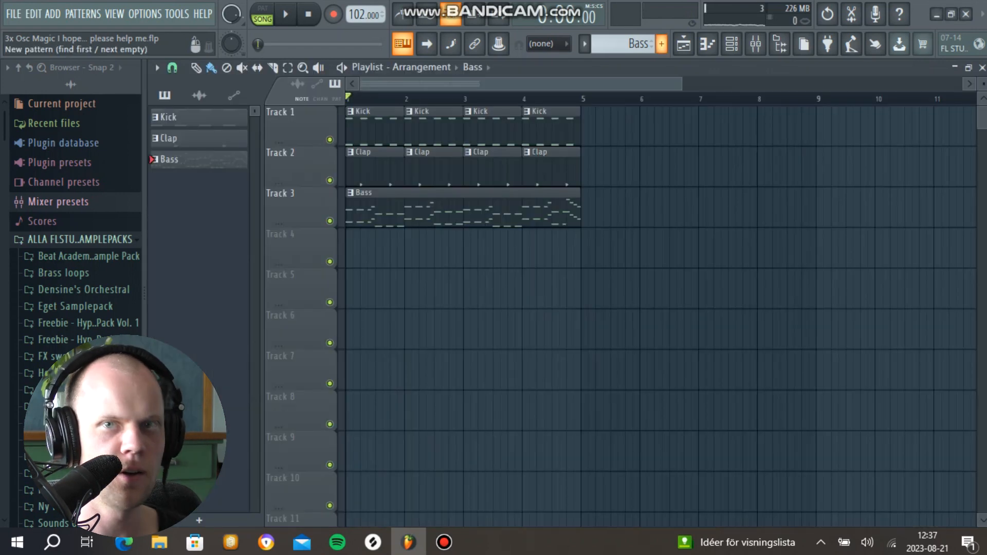
Step: Create a pattern named Chords with a 3x Osc channel named Chord, and shorten the attack of its volume envelope
left_click(662, 44)
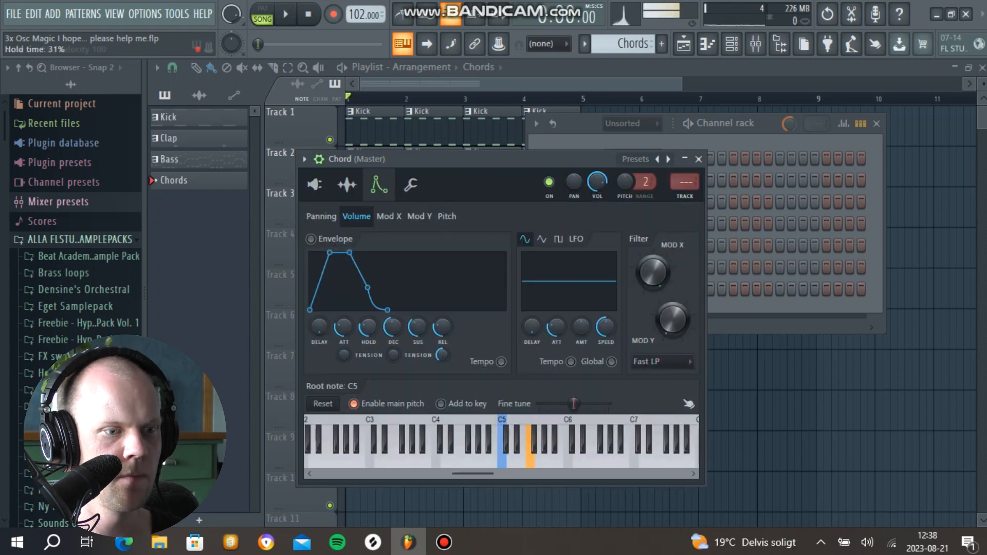
left_click_drag(344, 327, 344, 355)
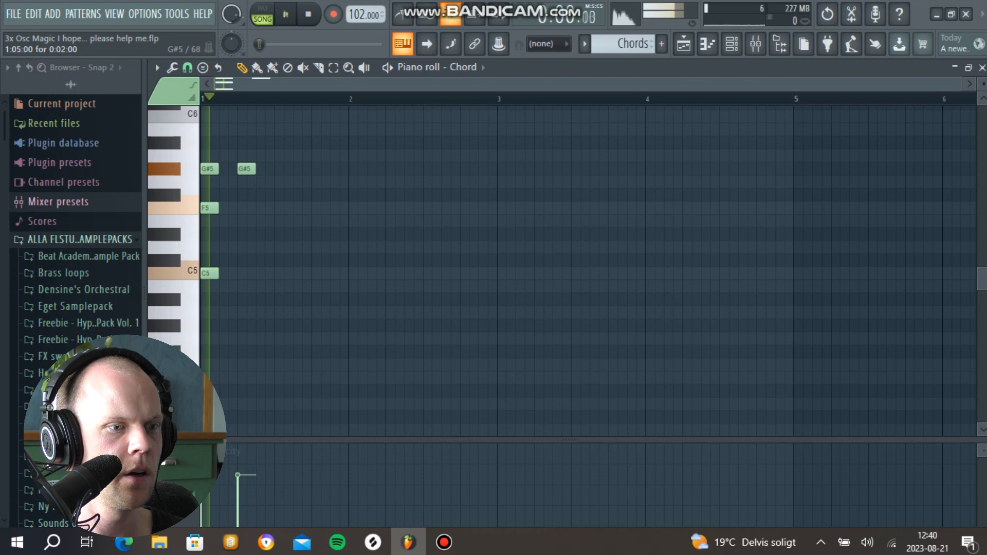
Step: Write bar 1 of the chords with C5-F5-G#5 twice, C5-F5-G5, G#4-C#5-F5 and G#4-C#5-D#5 twice, and play it
left_click_drag(245, 168, 236, 169)
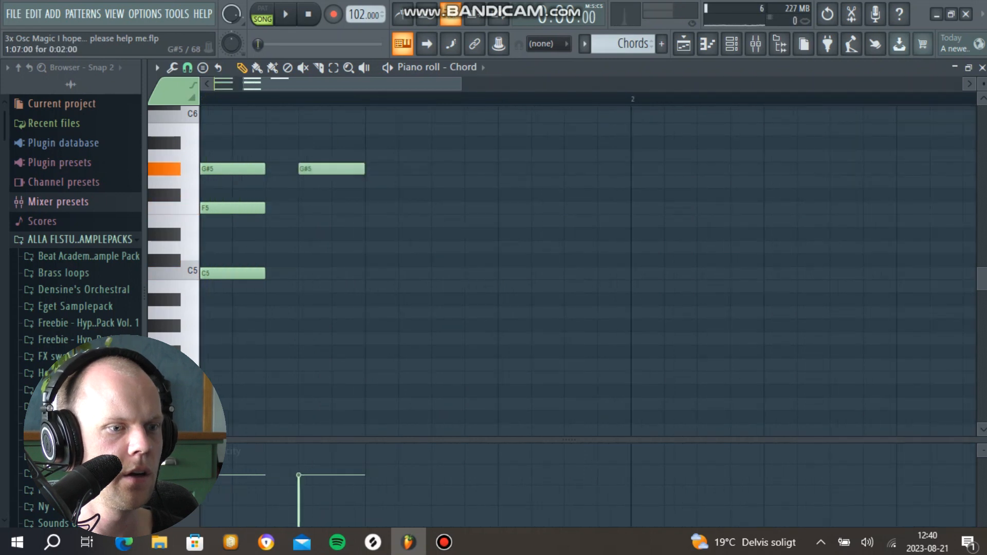
left_click_drag(314, 169, 313, 182)
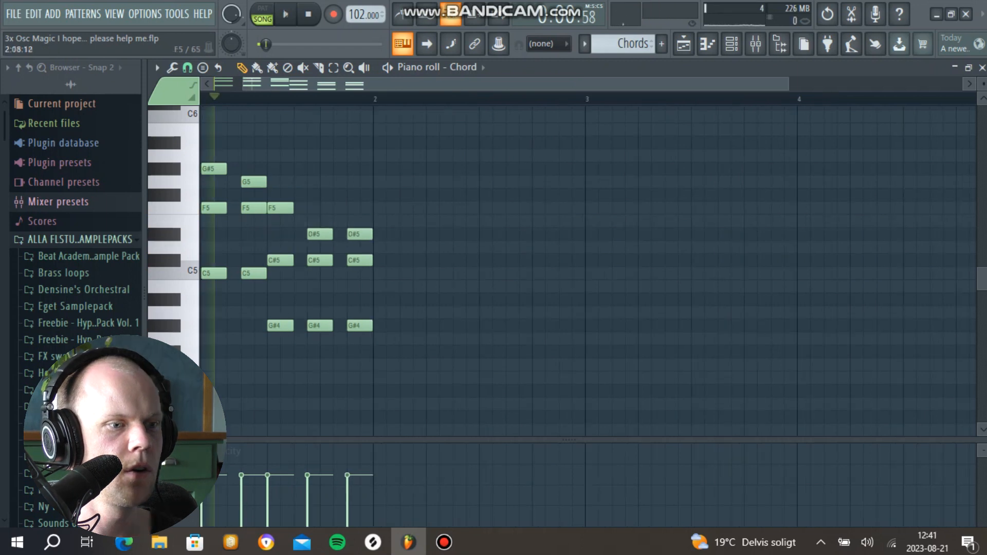
key("space")
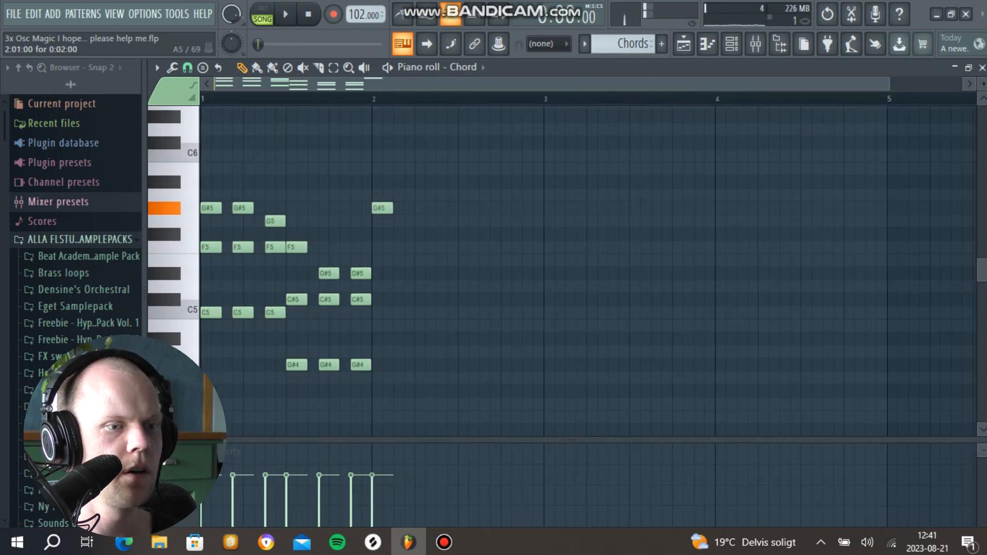
Step: Fill bar 2 with C5-D#5-G#5 chords, an A#5 accent, A#4-D#5-G5 chords and short closing F5 and G5 notes
left_click(382, 260)
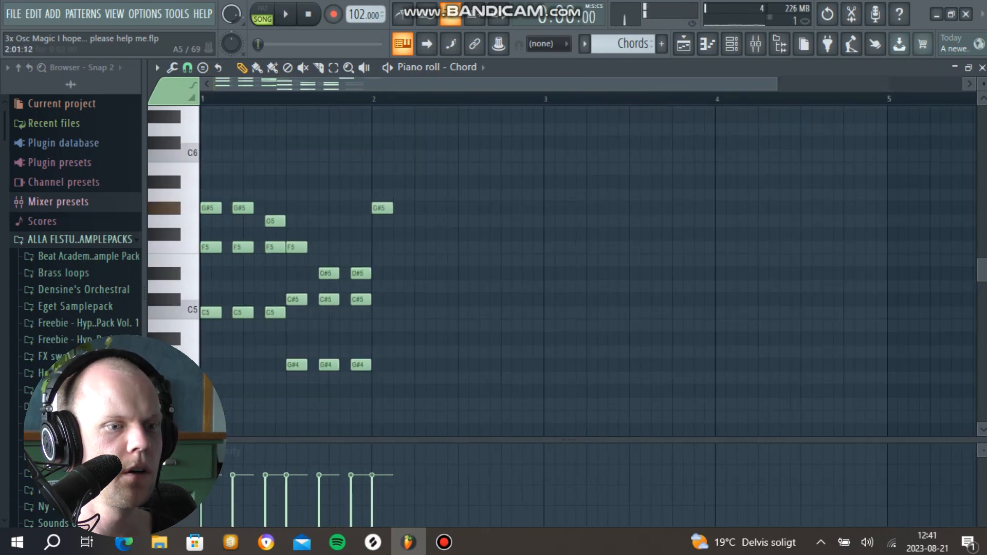
left_click_drag(382, 260, 382, 273)
left_click_drag(446, 208, 446, 181)
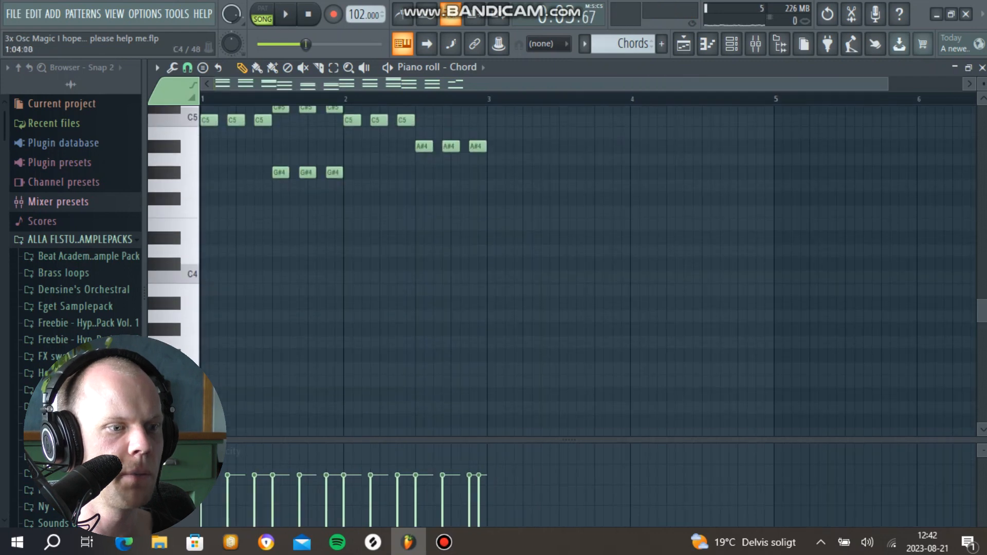
Step: Add three low C#4 notes under the second half of bar 1 and three low D#4 notes under the second half of bar 2
scroll(231, 275, "up", 3)
left_click(209, 329)
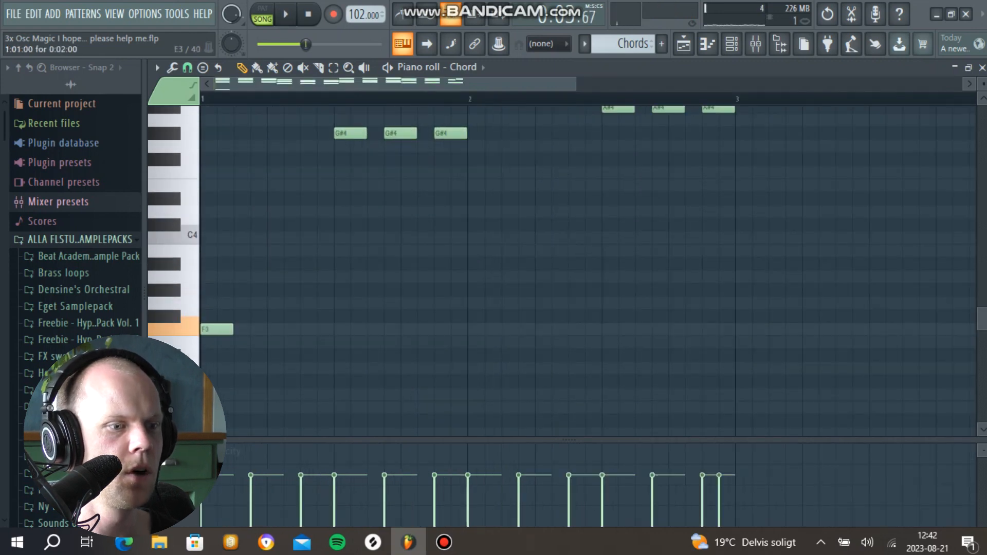
left_click(259, 329)
left_click(309, 330)
left_click_drag(342, 237, 342, 224)
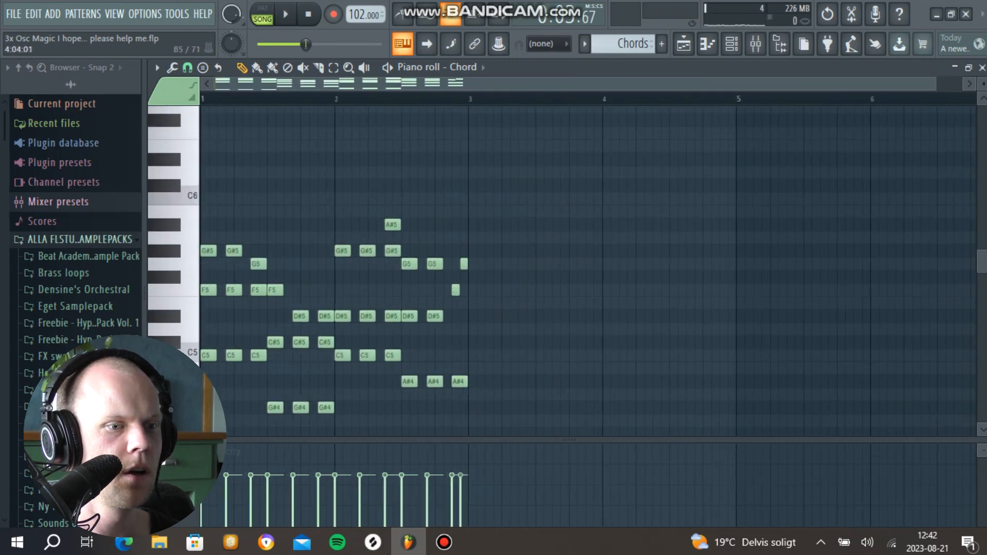
scroll(334, 257, "down", 5)
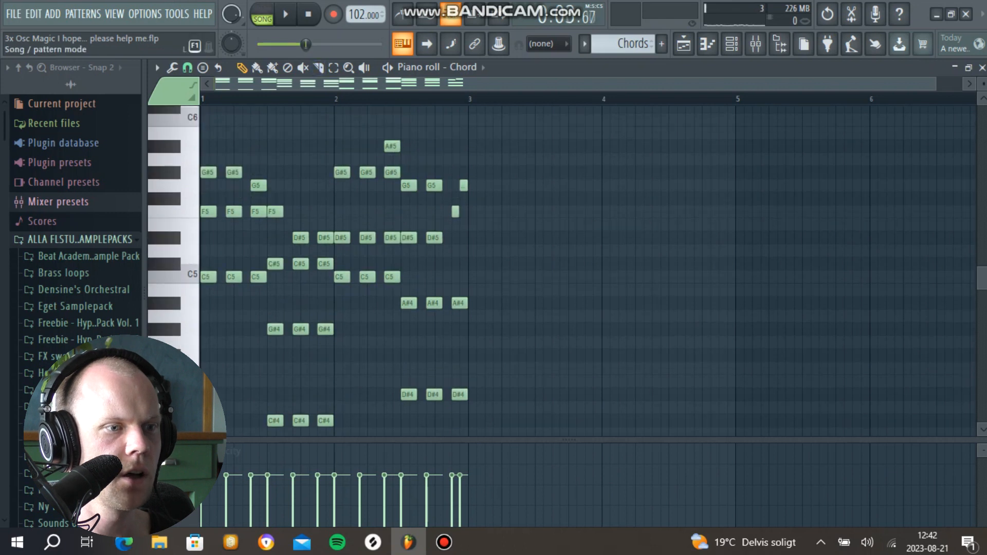
Step: Play back the two-bar chord progression and duplicate it so it spans four bars
key("space")
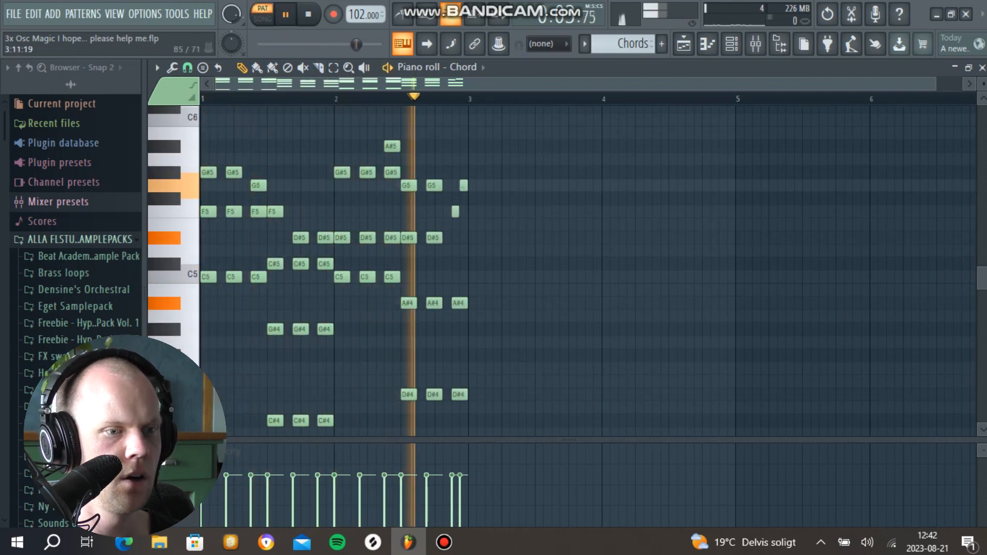
key("space")
key("ctrl+b")
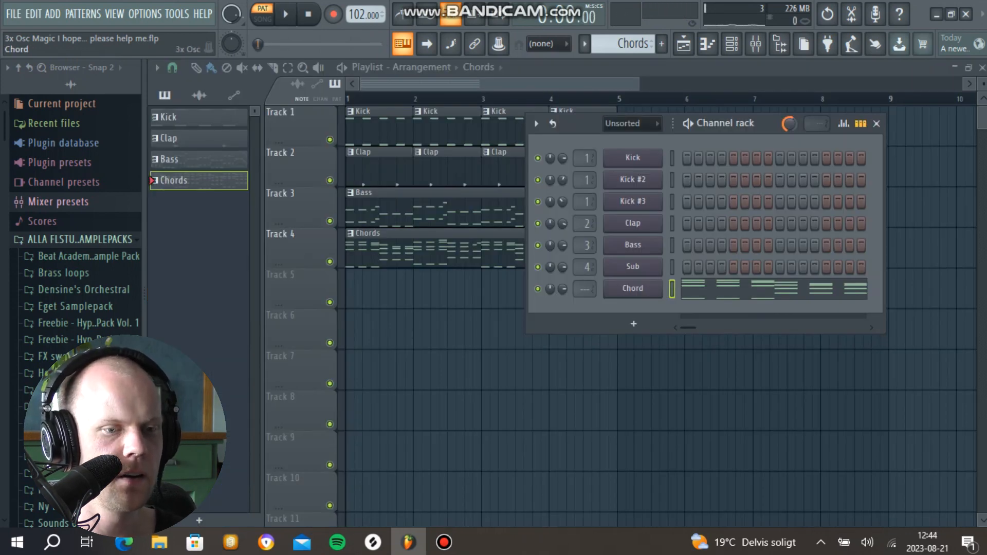
Step: Clone the Chord channel and adjust the clone's Mod X filter envelope during playback
right_click(605, 281)
left_click(685, 428)
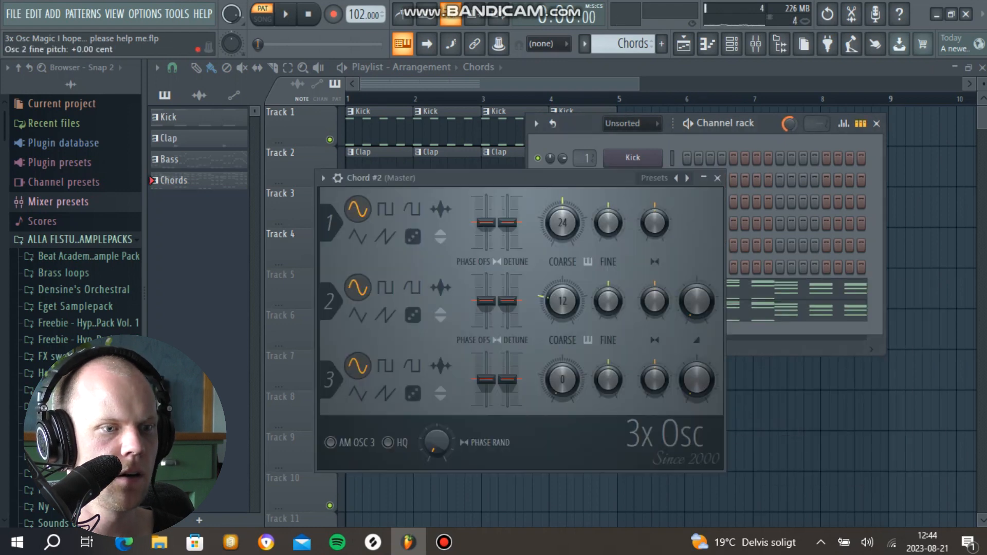
left_click(338, 178)
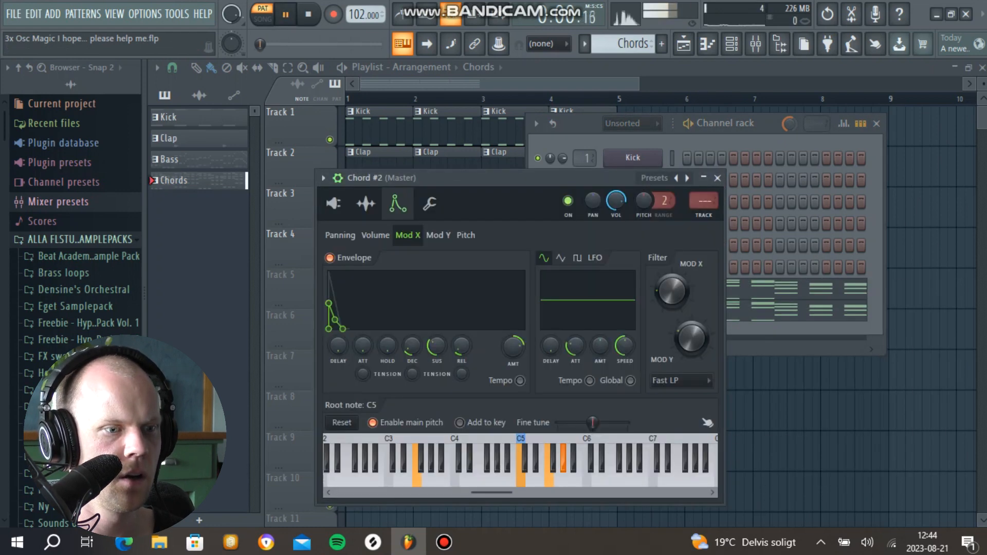
left_click_drag(513, 347, 513, 321)
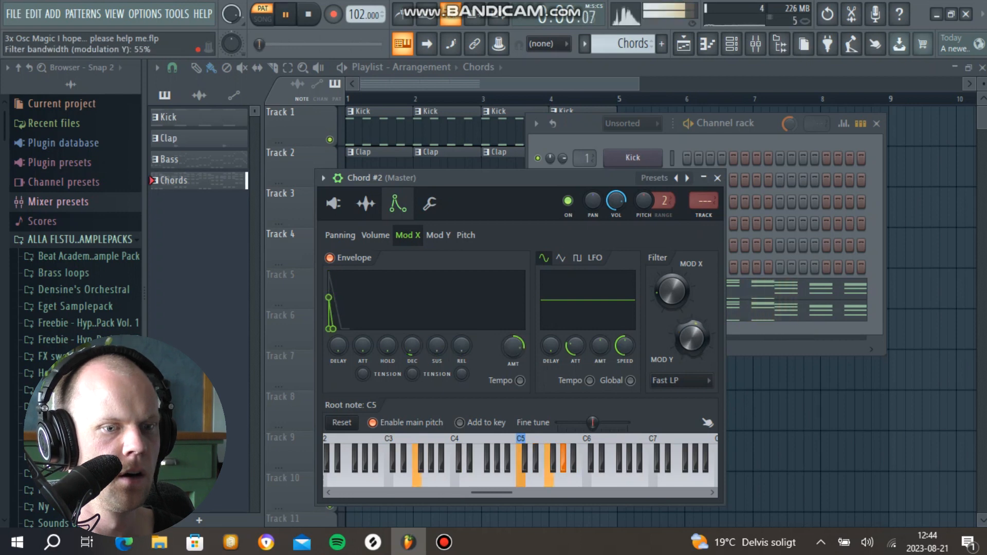
Step: Shorten the cloned chord's volume envelope, adjust its channel level, and set its pitch range to 11
left_click(375, 235)
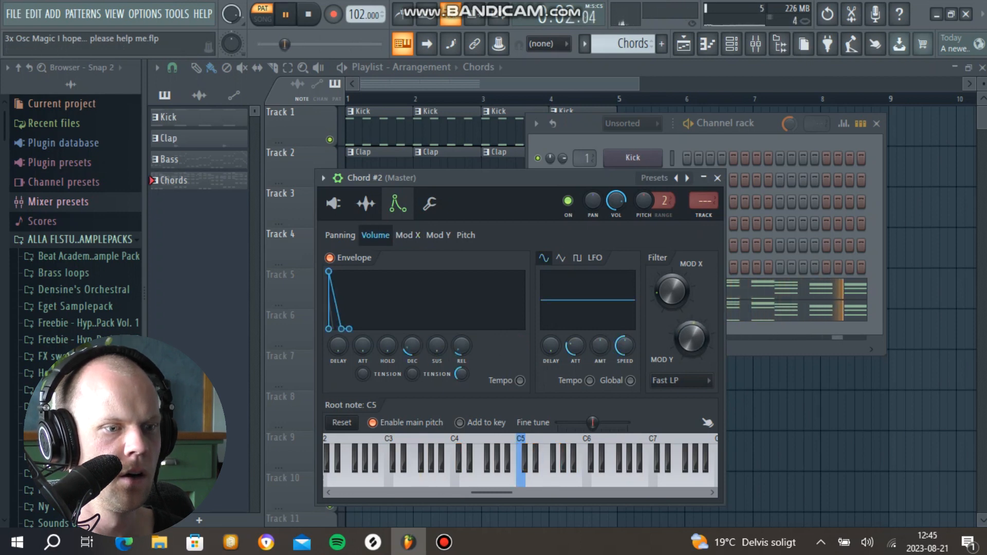
left_click_drag(616, 200, 616, 231)
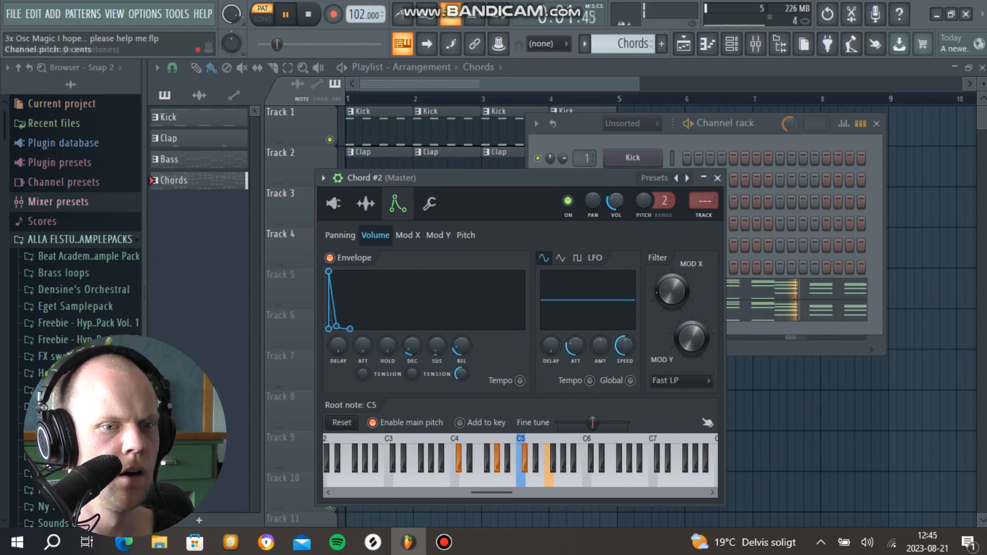
left_click(718, 178)
mouse_move(662, 200)
left_mouse_down()
mouse_move(663, 191)
mouse_move(663, 211)
left_mouse_up()
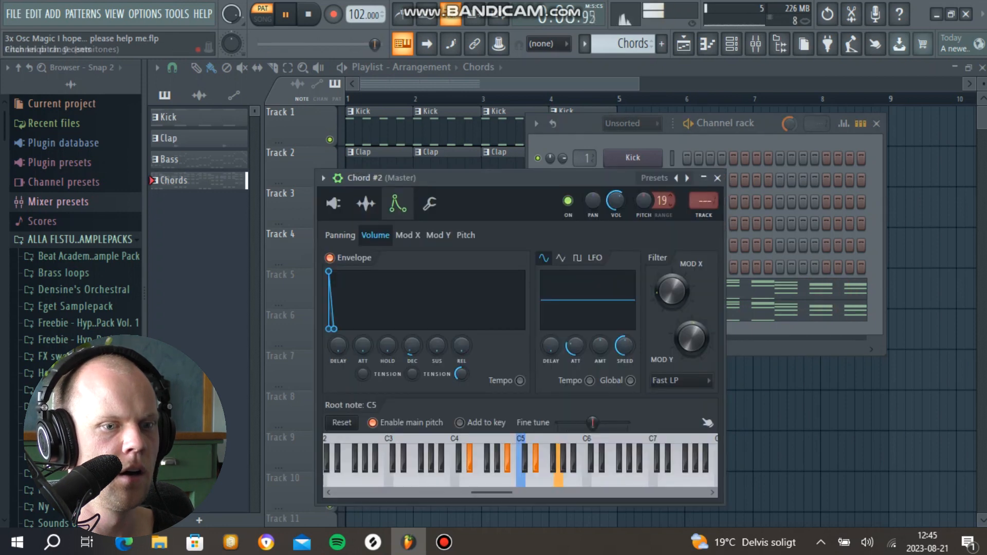
left_click(718, 178)
left_click_drag(563, 311, 563, 291)
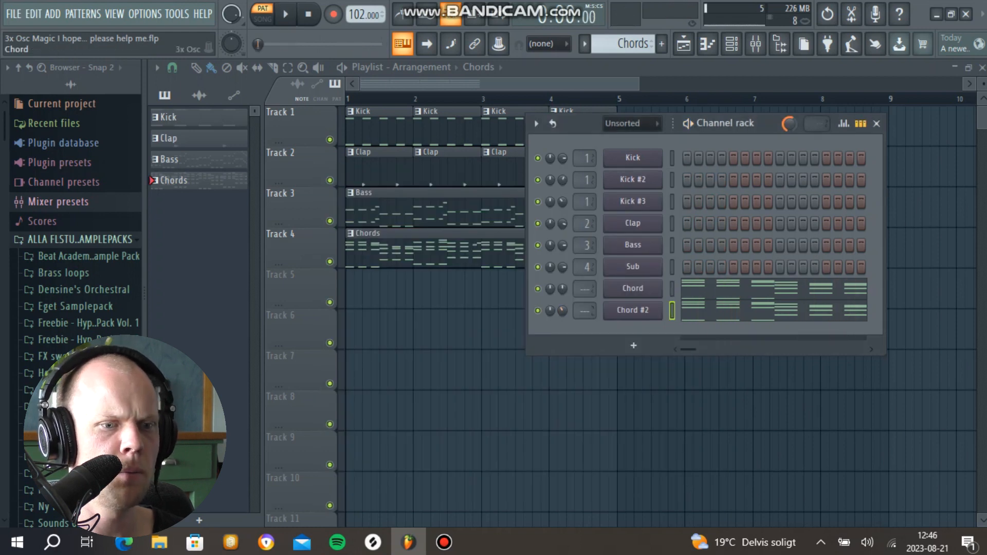
Step: Route both chord channels to mixer track 5 and raise the phase randomness of the original Chord channel
left_click(633, 288)
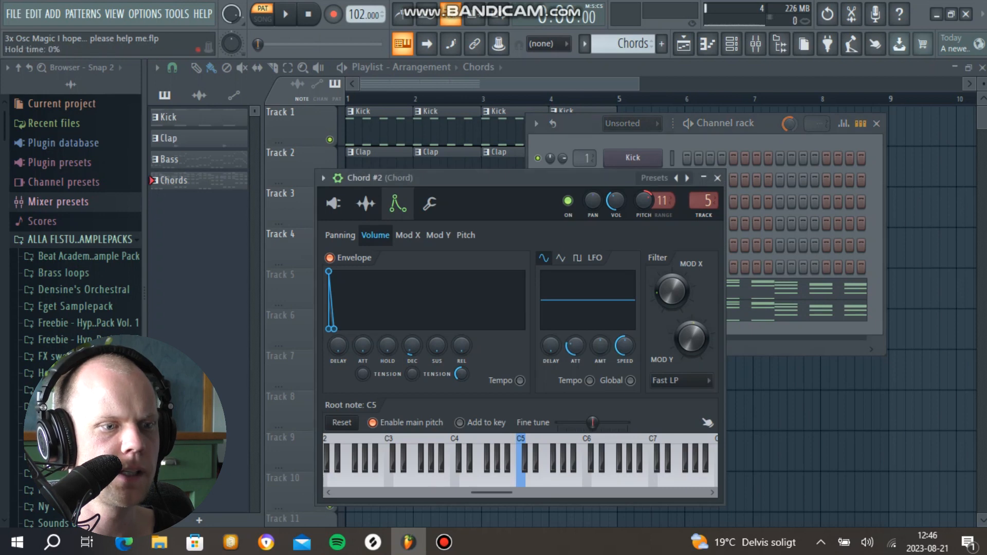
left_click(333, 203)
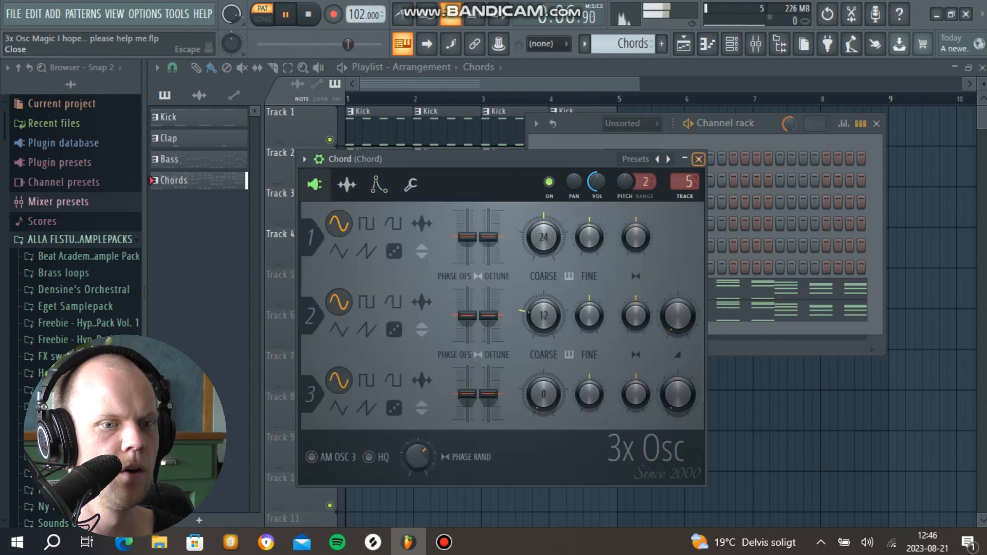
left_click(698, 159)
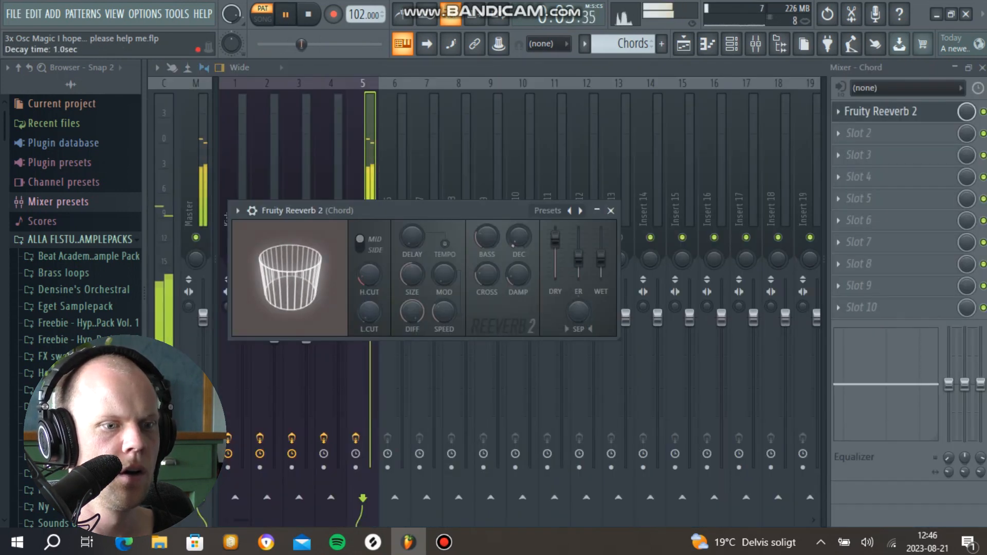
Step: Set the chord reverb's room size to 62 and add Fruity Delay 3 ahead of it with a feedback cutoff of about 2417 Hz
mouse_move(369, 275)
left_mouse_down()
mouse_move(412, 257)
mouse_move(369, 278)
left_mouse_up()
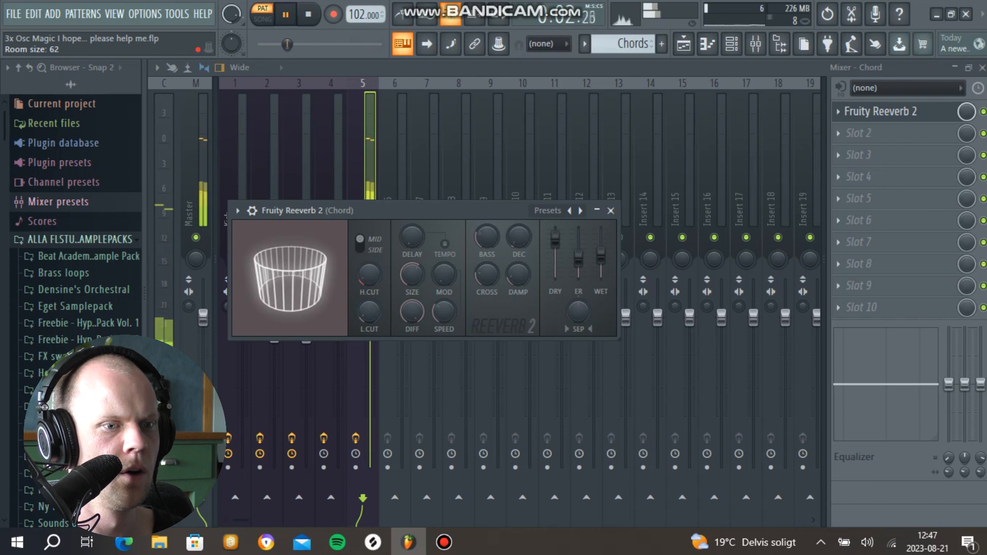
left_click(838, 134)
left_click(839, 112)
left_click(856, 374)
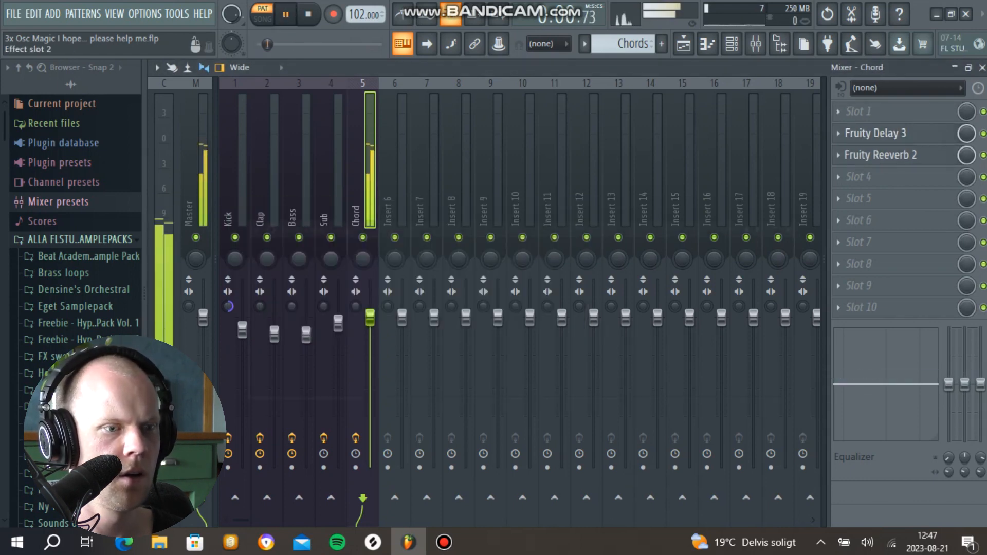
left_click(874, 133)
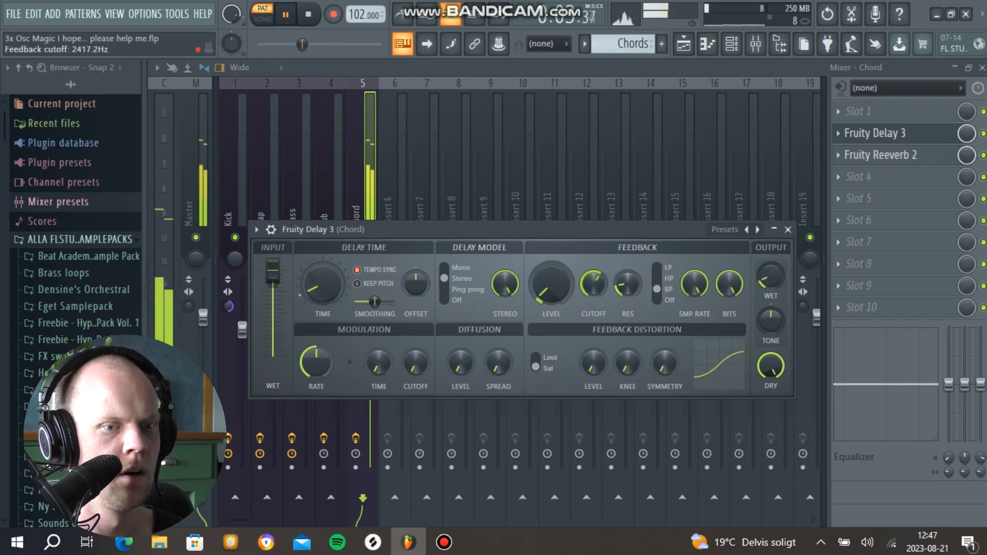
left_click(788, 229)
Step: Add Fruity Parametric EQ 2 ahead of the delay, boost band 6 moderately around 4.4 kHz, and cut the highs with band 7
left_click(859, 111)
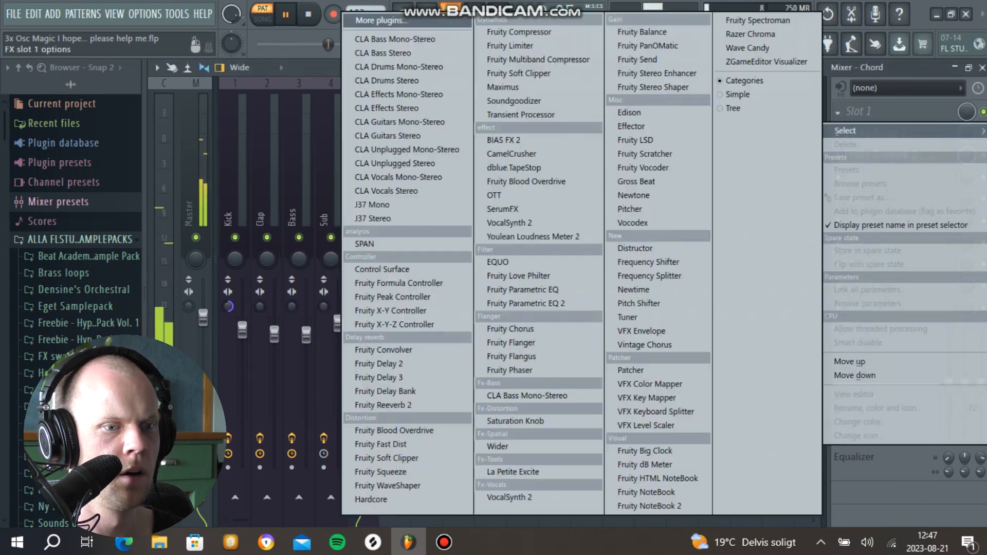
left_click(514, 300)
left_click_drag(600, 456, 601, 417)
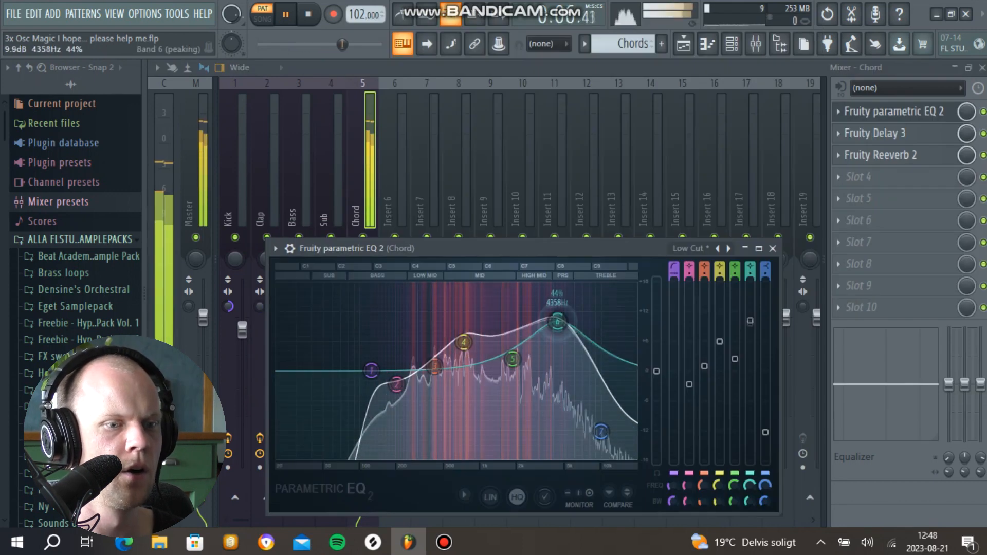
left_click_drag(557, 321, 558, 329)
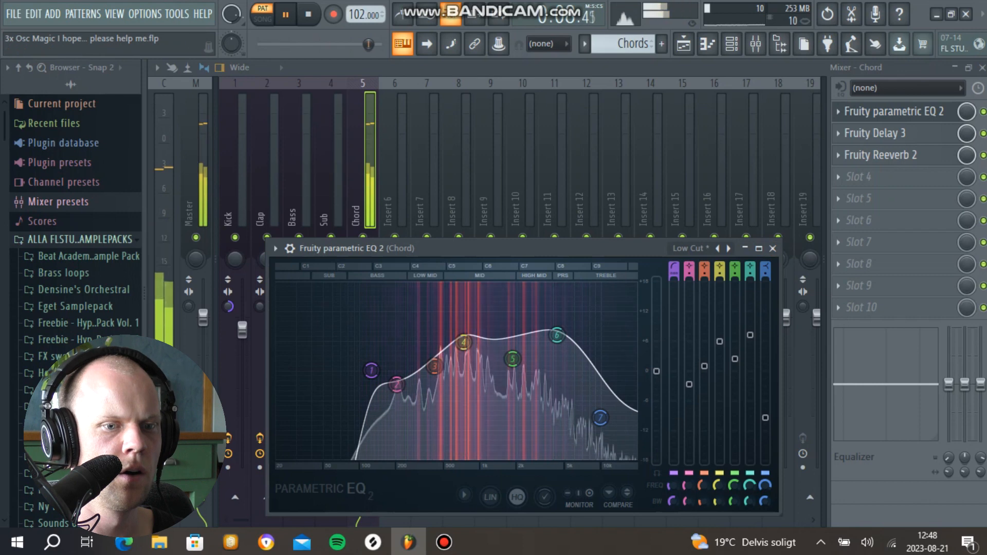
left_click(772, 248)
Step: Add Fruity Chorus after the chord reverb, choose a preset with 53 degrees stereo, and adjust its mix level
left_click(858, 176)
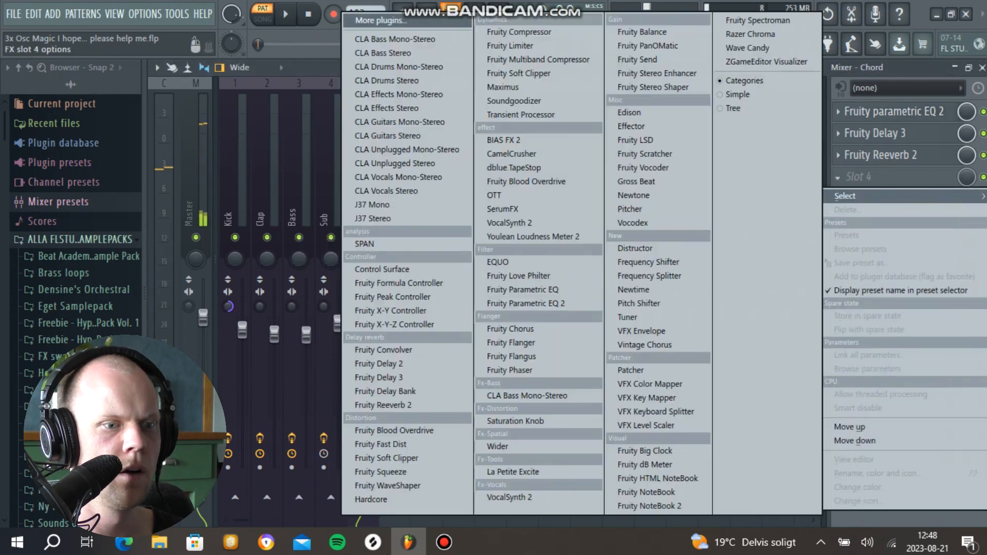
left_click(511, 329)
key("space")
left_click(616, 267)
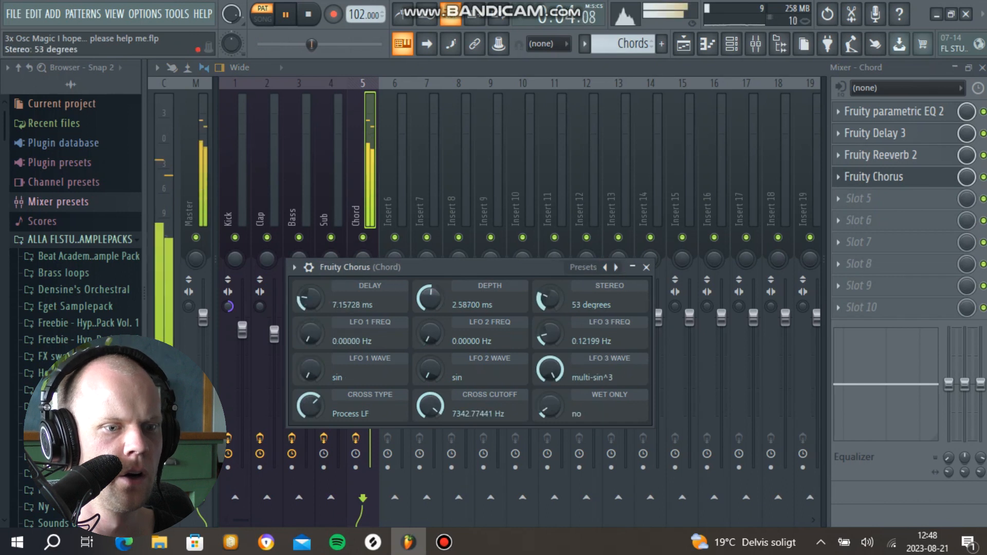
left_click(647, 267)
left_click_drag(966, 177, 966, 257)
left_click_drag(966, 177, 967, 163)
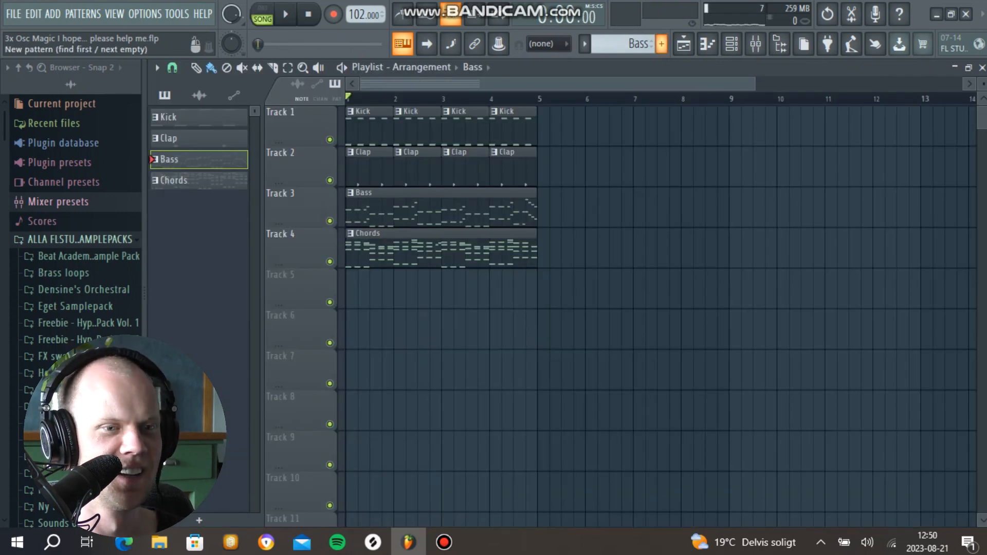
Step: Create a new pattern for the flute part and name it Flutemelody
left_click(662, 44)
type("Flutemelodiy")
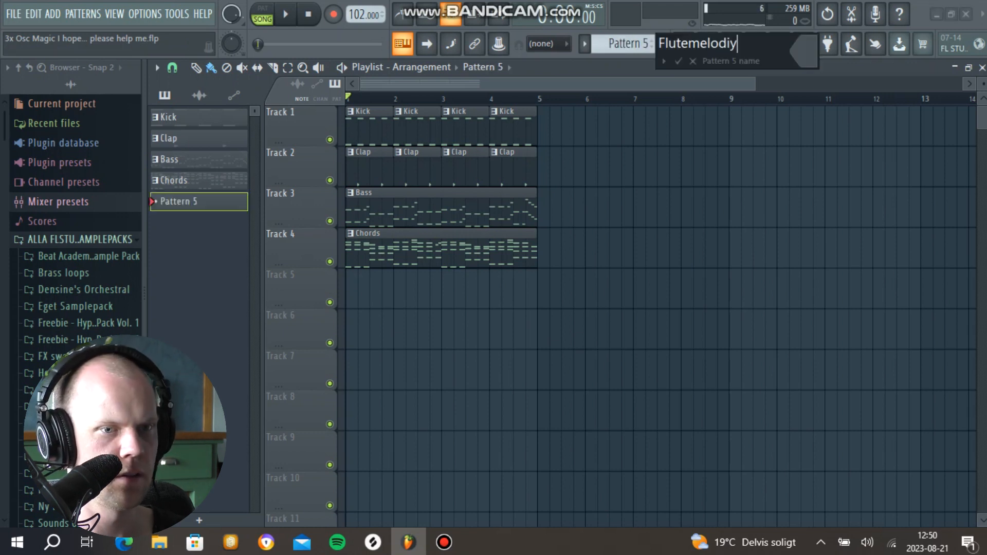
key("Return")
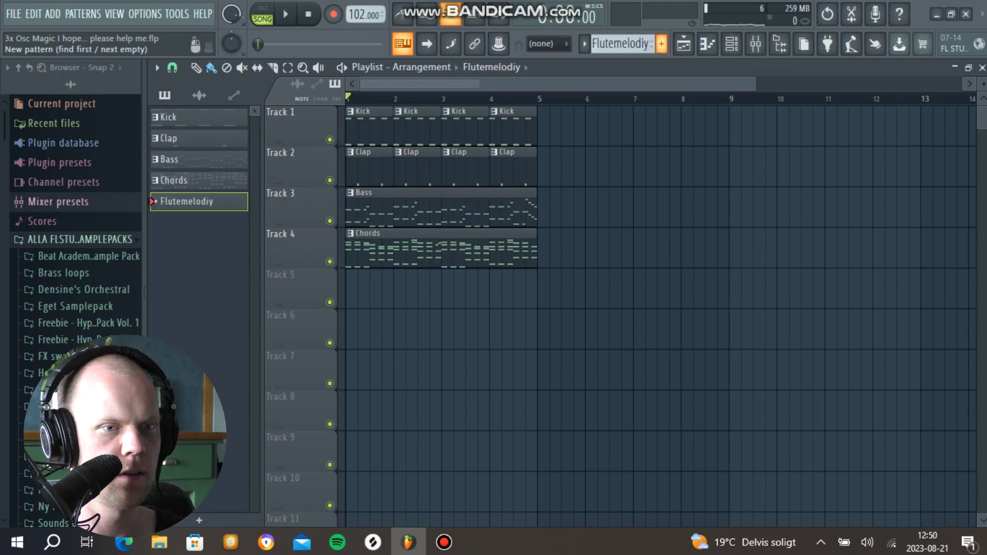
left_click(584, 43)
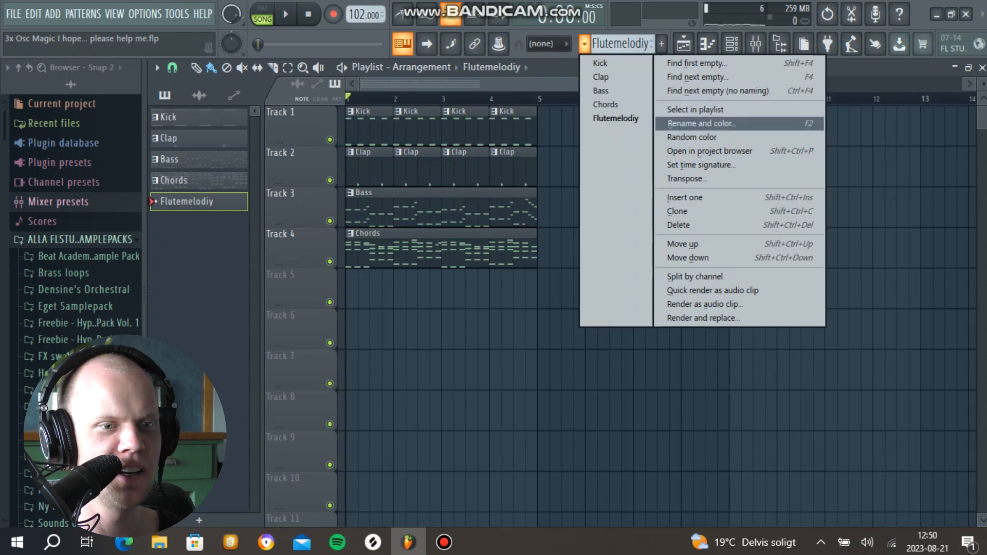
left_click(700, 123)
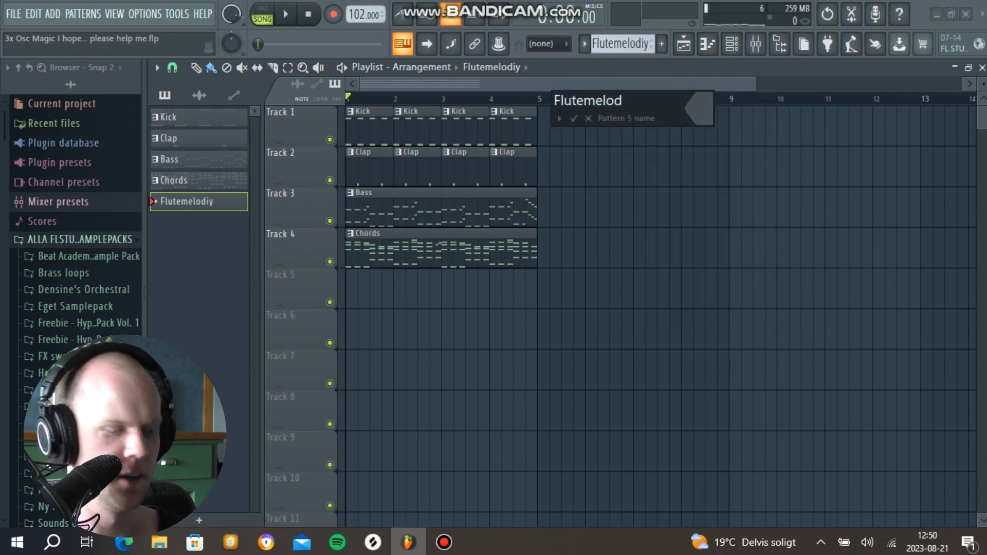
type("y")
key("Return")
Step: Insert a 3x Osc channel for the flute, switch oscillator 1 to a square wave, and audition some notes
left_click(354, 289)
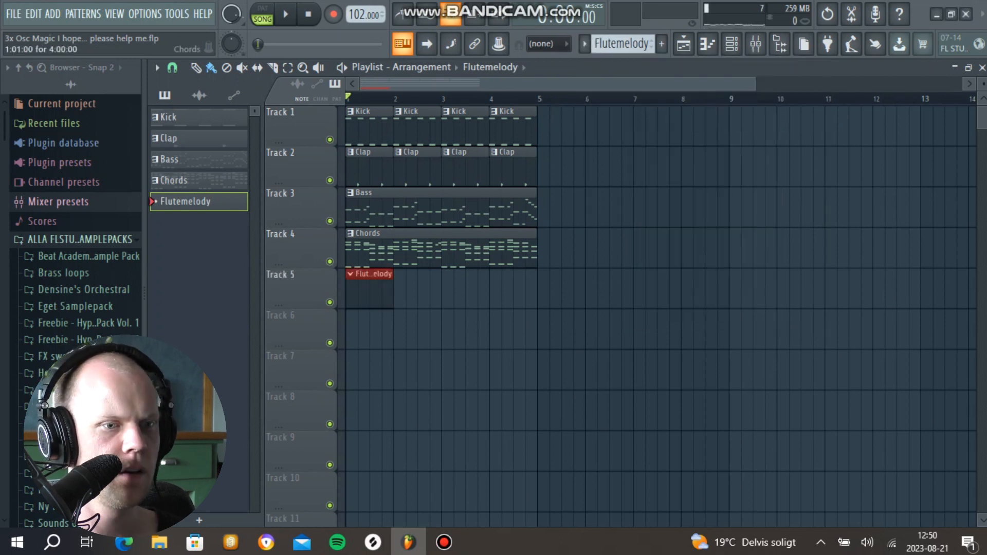
key("space")
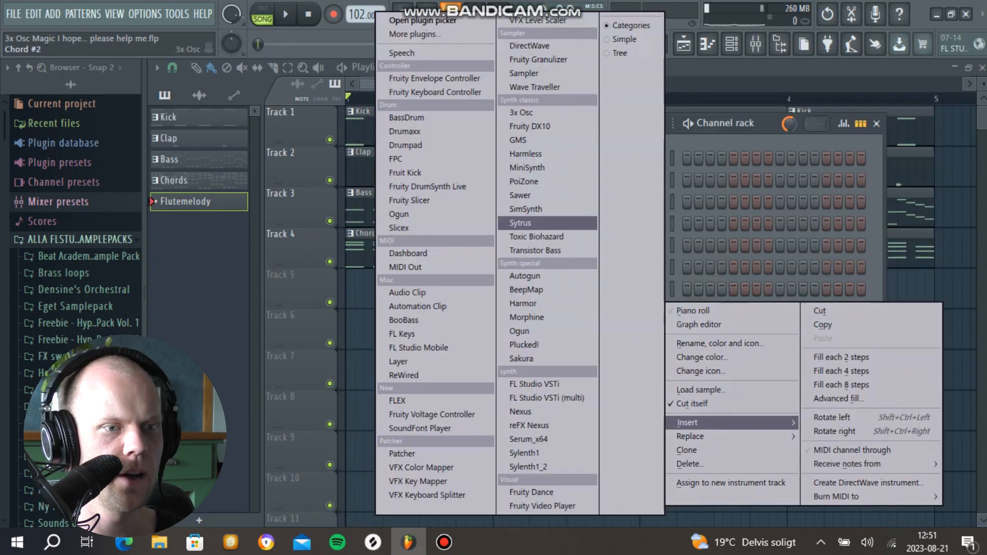
left_click(521, 112)
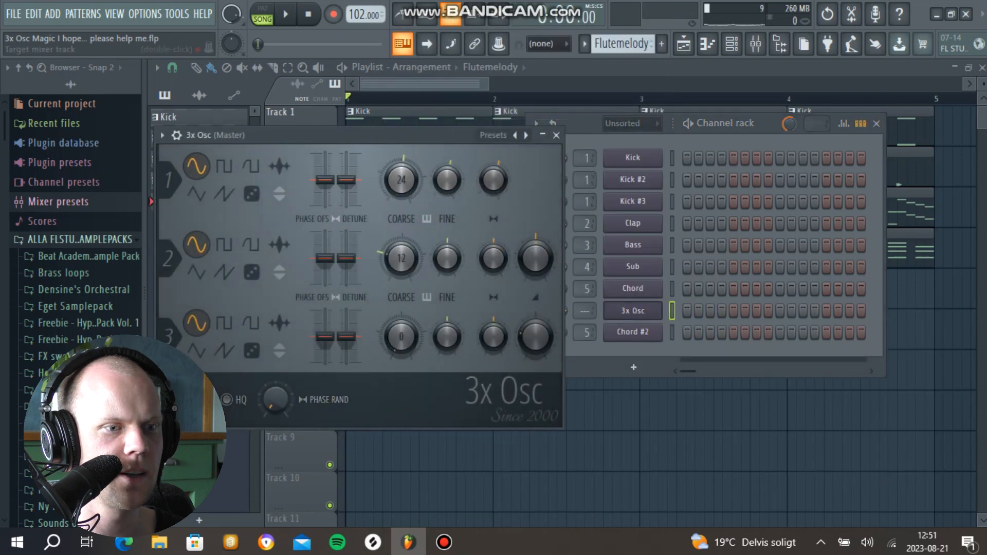
left_click_drag(370, 135, 448, 144)
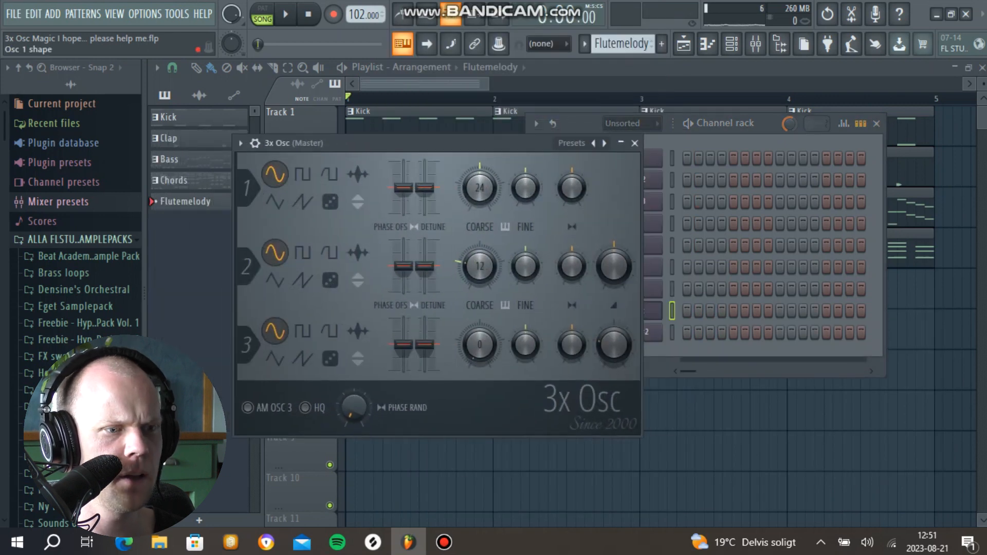
key("r")
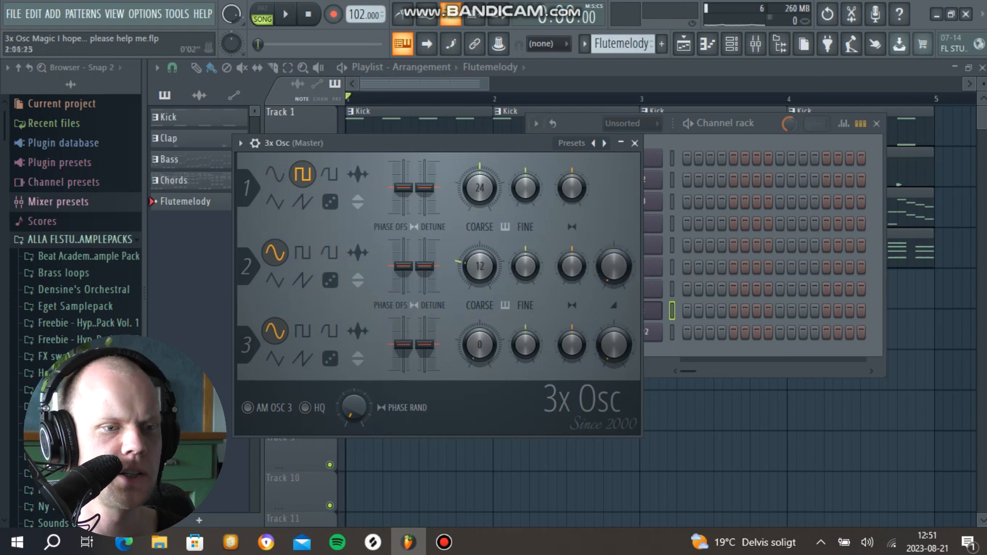
left_click_drag(493, 143, 512, 137)
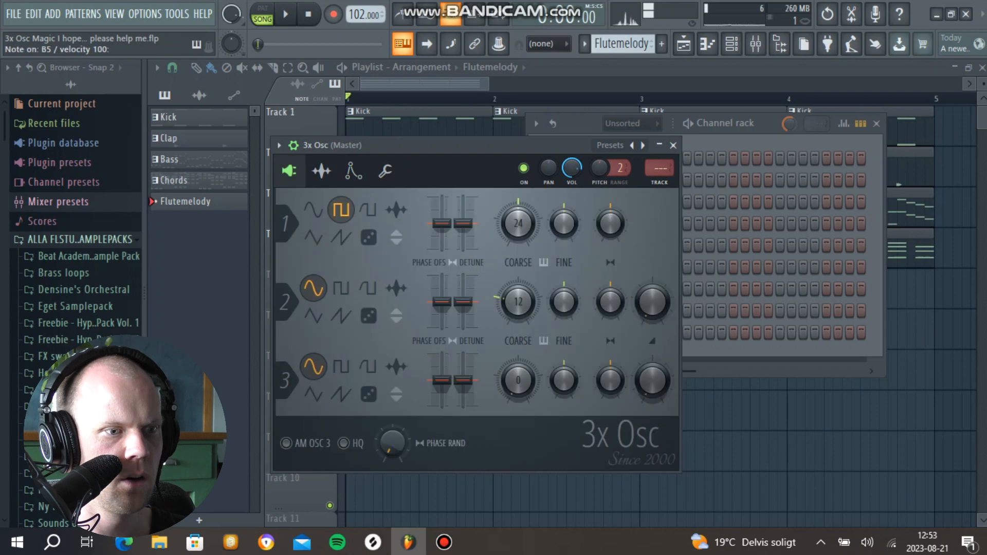
key("n")
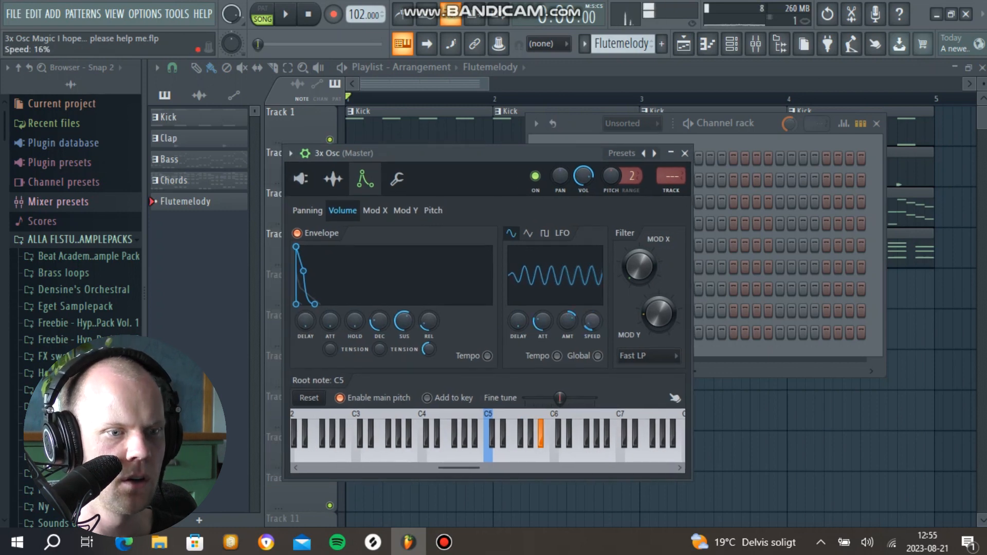
Step: Give the flute sound a volume LFO with 13% amount and a subtle pitch LFO with 39% attack time
left_click_drag(568, 321, 567, 331)
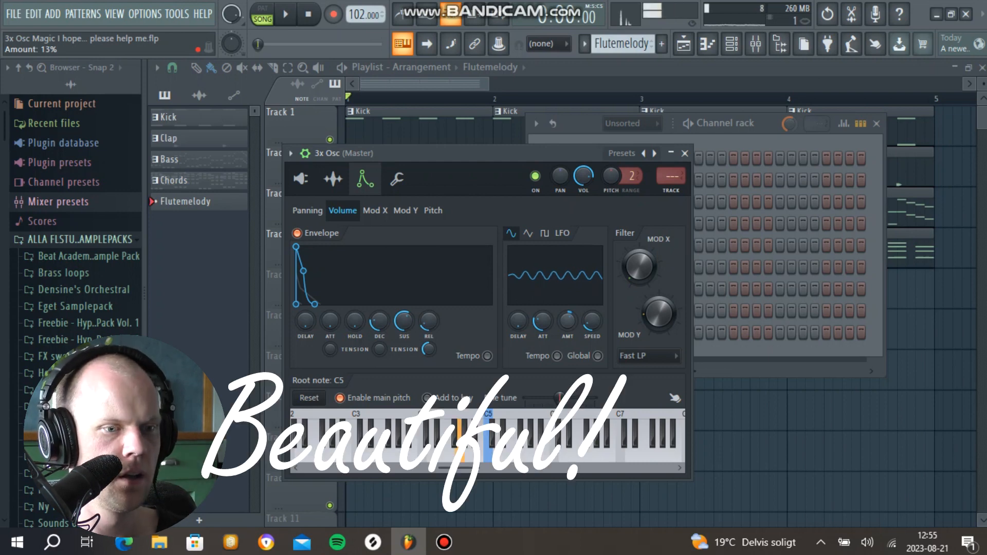
left_click(433, 211)
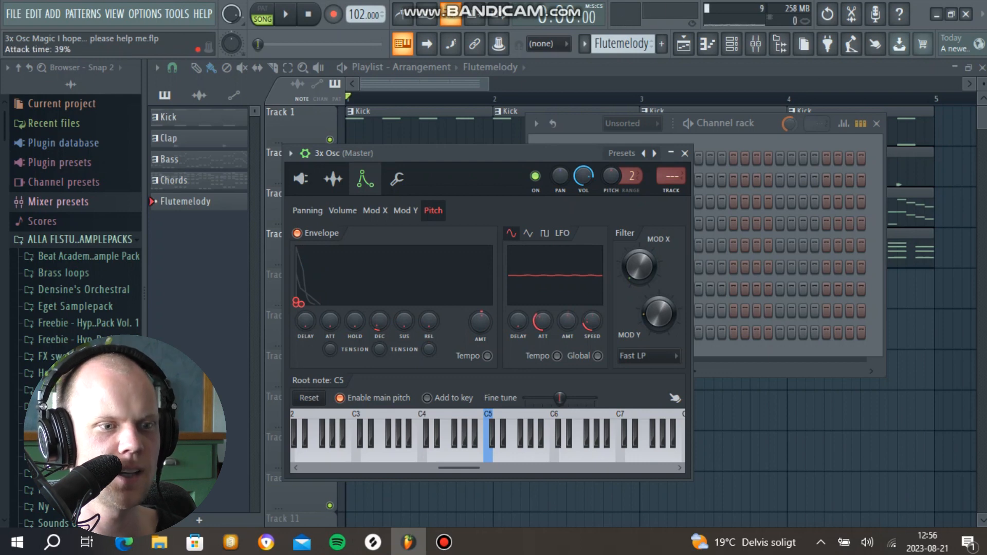
left_click_drag(679, 153, 685, 153)
left_click(691, 153)
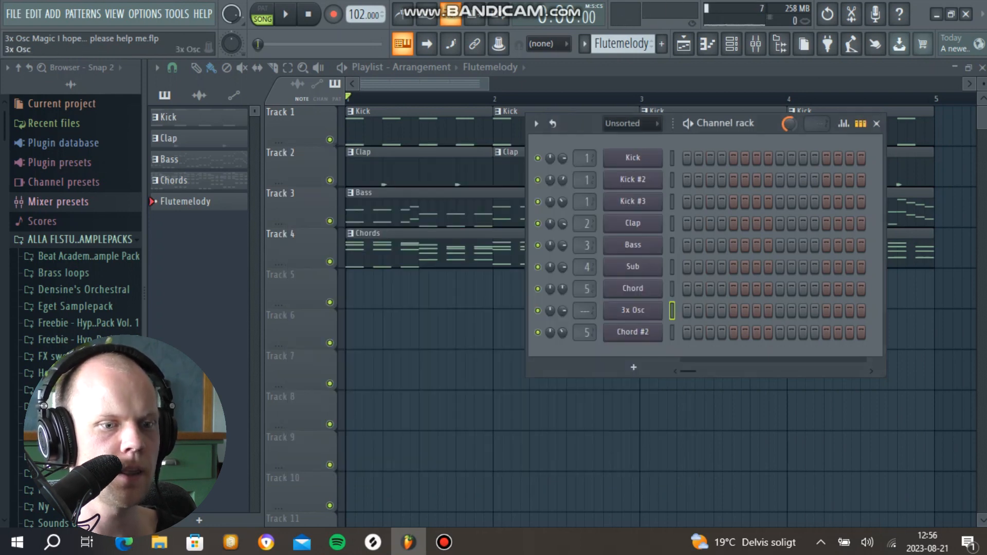
Step: Start the flute melody in bar 1 with the notes G5, G#5, G5, F5 and F#5, and play it
left_click(280, 255)
left_click(329, 268)
key("space")
key("space")
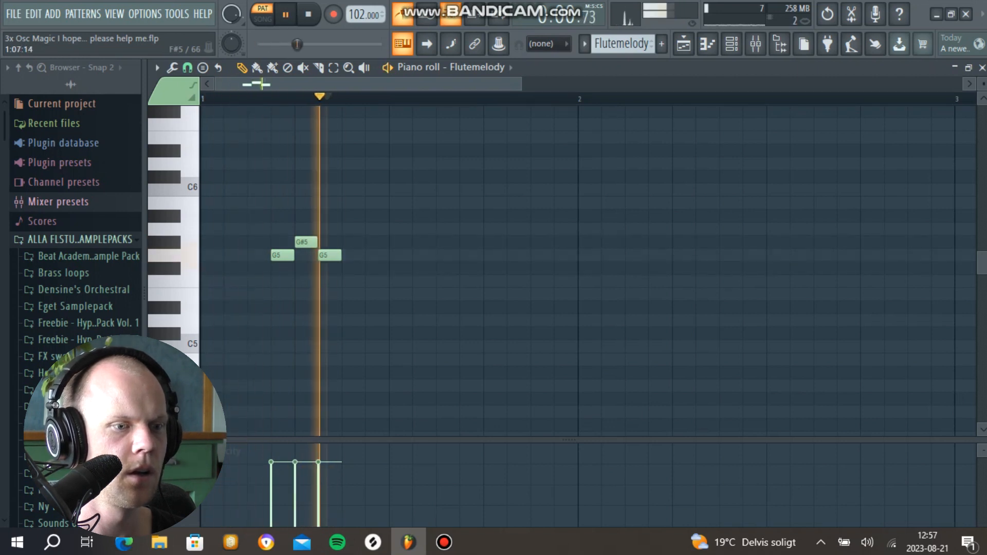
key("space")
left_click_drag(356, 268, 355, 286)
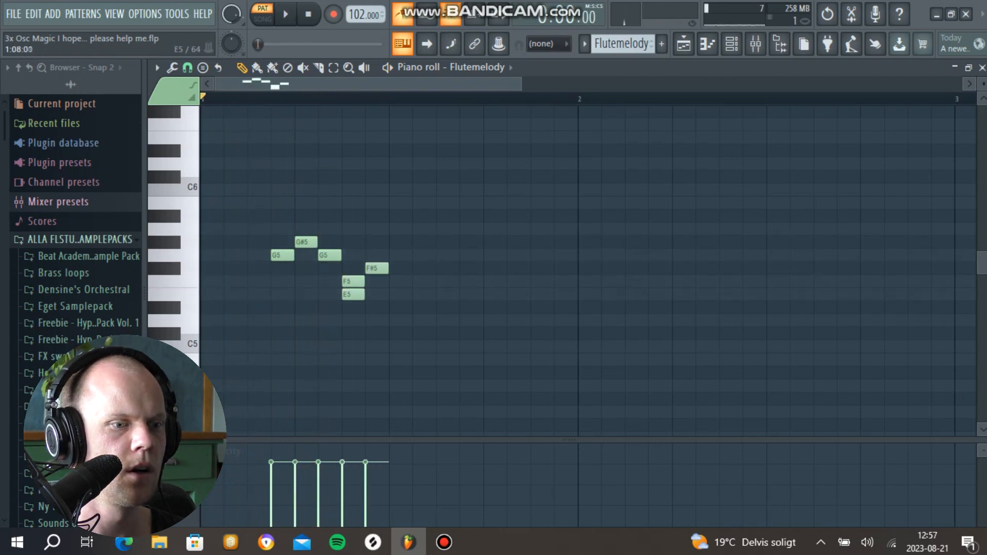
Step: Delete the E5 note beneath F5, raise the melody's last note to G5, and play the phrase
right_click(362, 295)
key("space")
key("space")
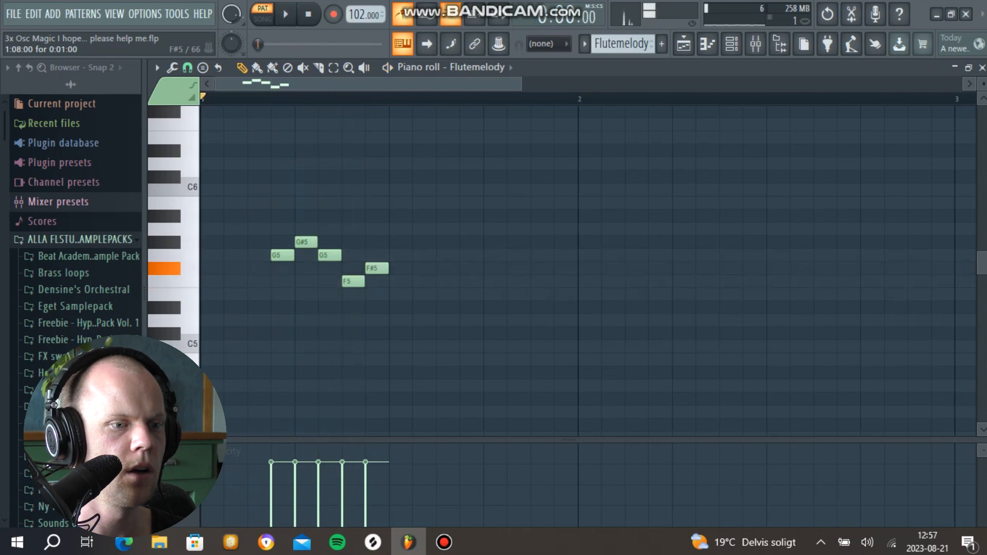
left_click_drag(377, 268, 377, 256)
key("space")
scroll(399, 269, "up", 4)
scroll(399, 268, "down", 2)
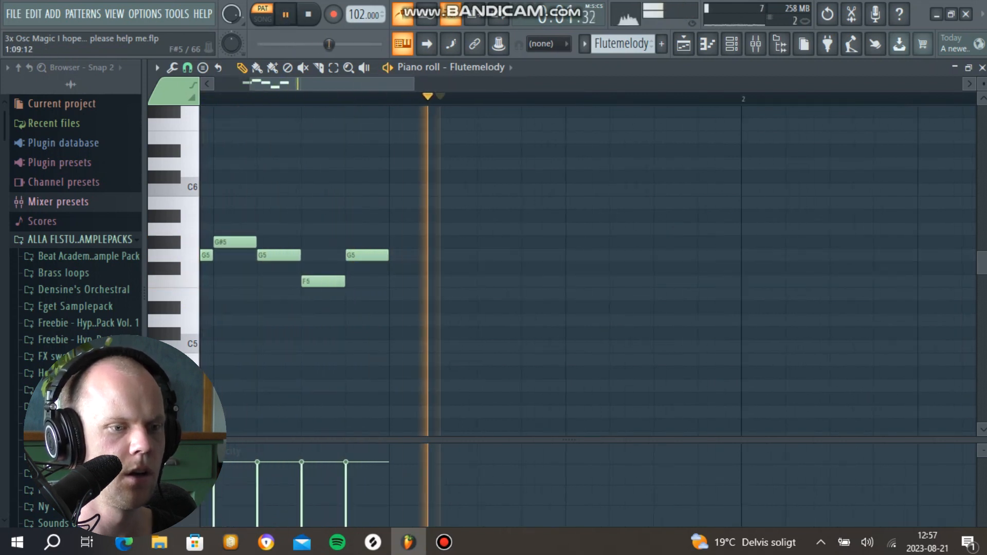
Step: Continue the flute melody in bar 1 after the last G5 with the notes F5, D#5, C5 and D#5, and play it
key("space")
left_click(399, 281)
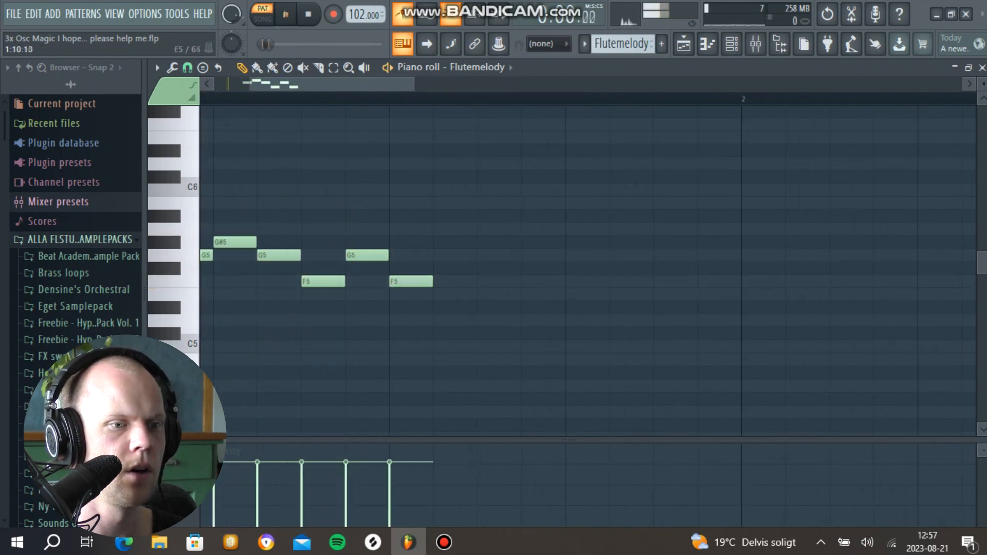
left_click(486, 307)
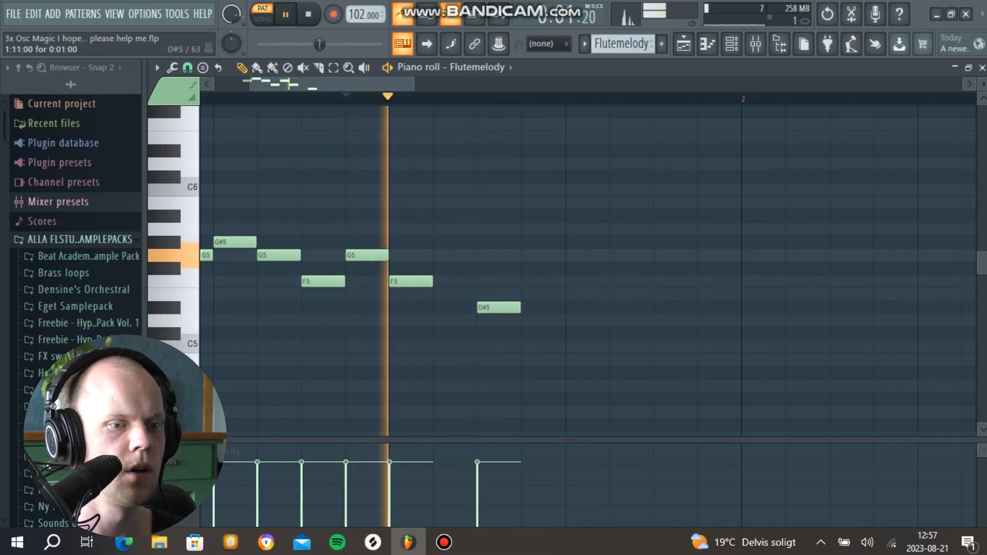
key("space")
left_click(574, 346)
right_click(574, 346)
key("space")
key("space")
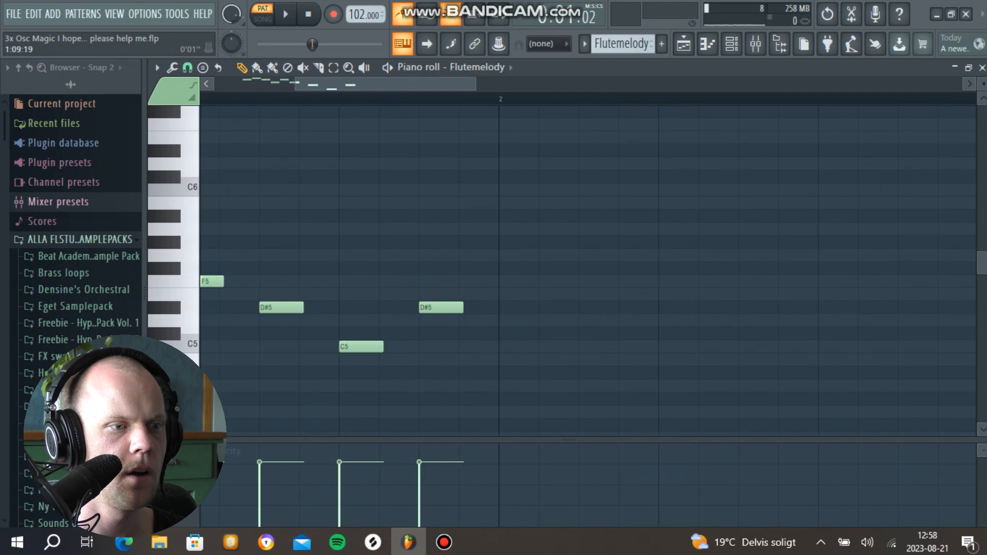
Step: Add a short slide up to F5 and back to D#5 over the first D#5 note, and play the phrase
scroll(273, 308, "up", 2)
left_click(429, 308)
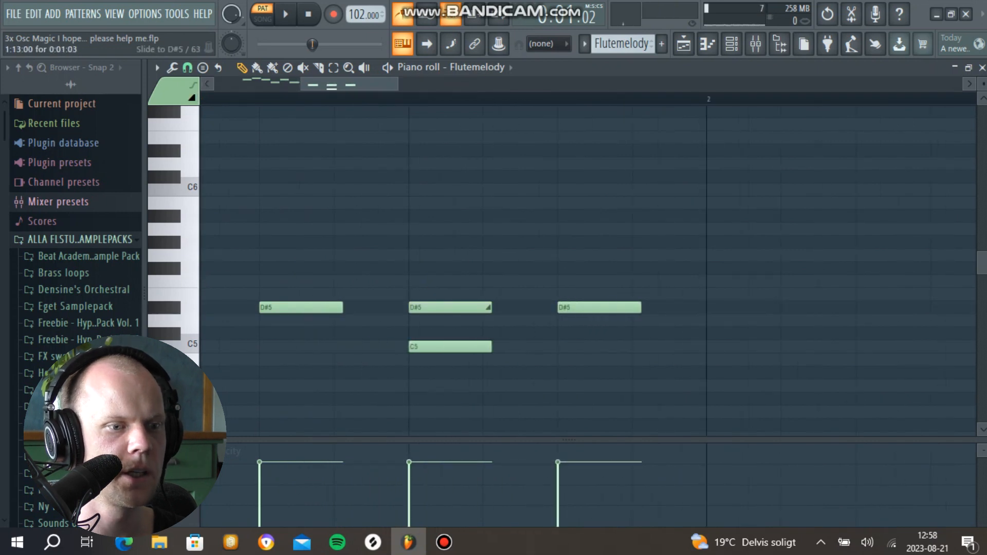
scroll(429, 308, "up", 2)
left_click_drag(408, 255, 355, 282)
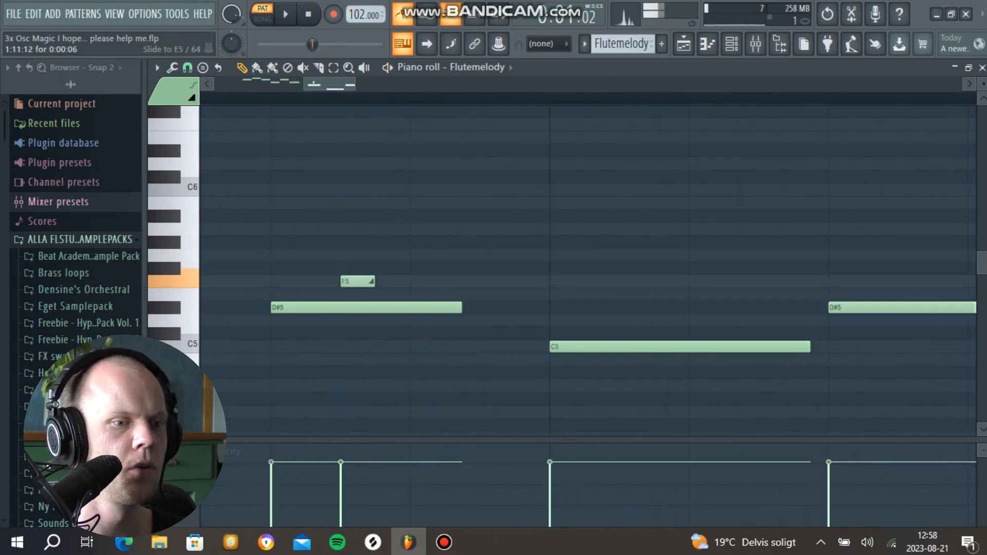
key("space")
left_click_drag(374, 281, 385, 308)
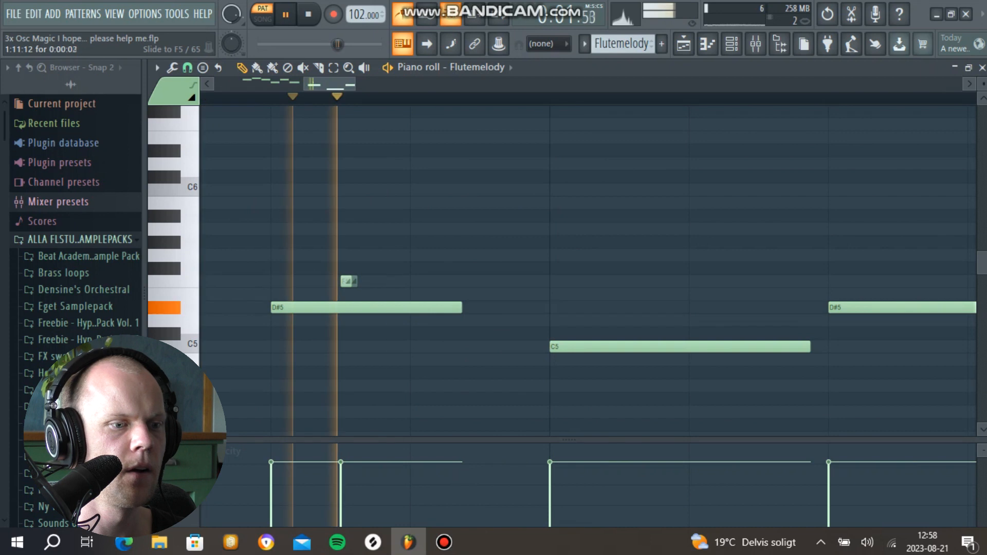
key("space")
left_click(362, 282)
key("space")
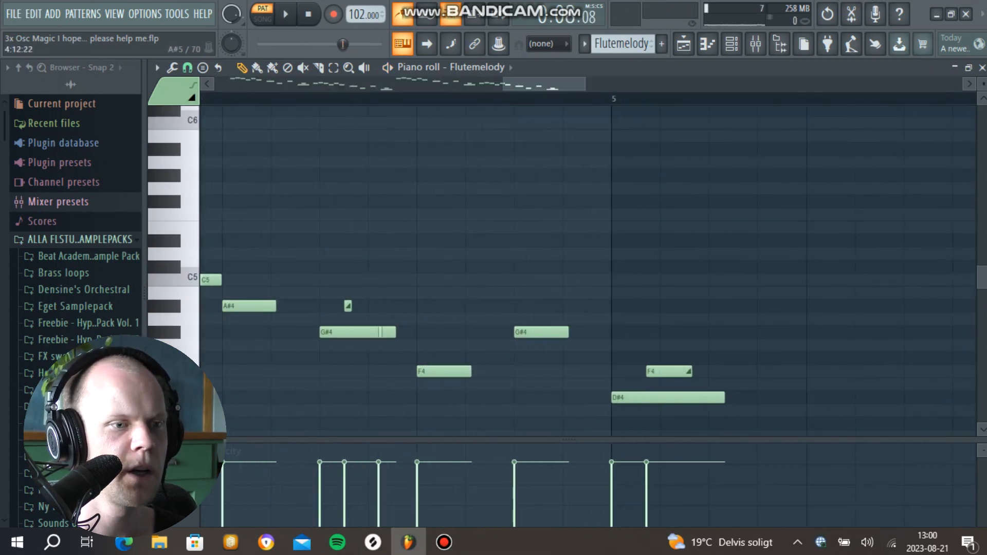
Step: Transpose the selected closing notes of the flute melody around bar 5 up so they start on A#5, and play them
key("space")
key("space")
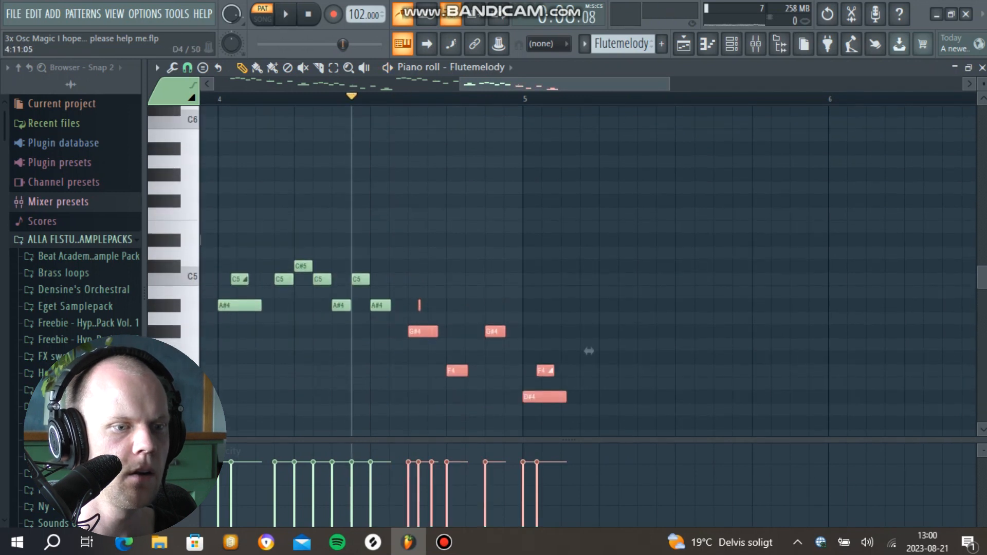
scroll(410, 384, "up", 3)
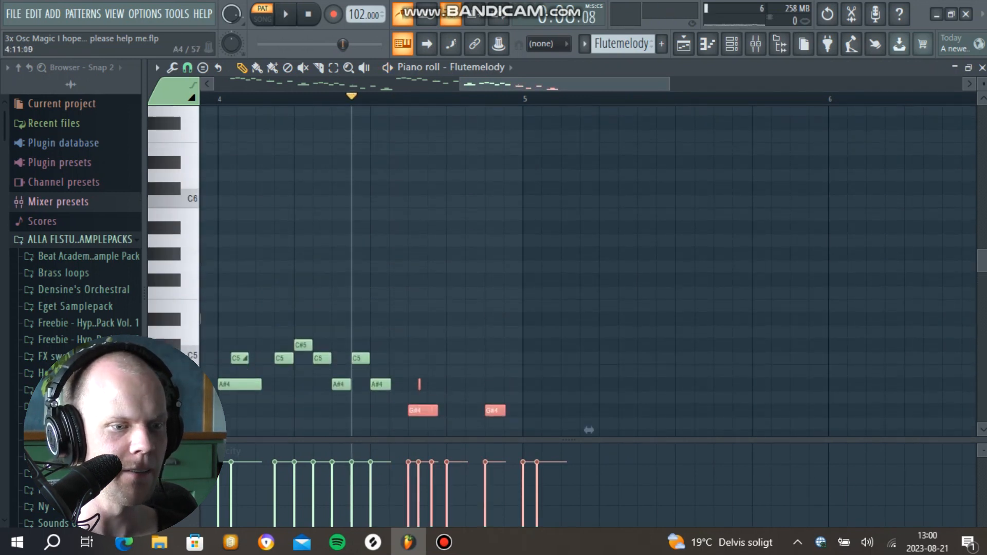
scroll(414, 385, "down", 3)
key("space")
left_click_drag(418, 332, 417, 278)
left_click_drag(589, 299, 587, 194)
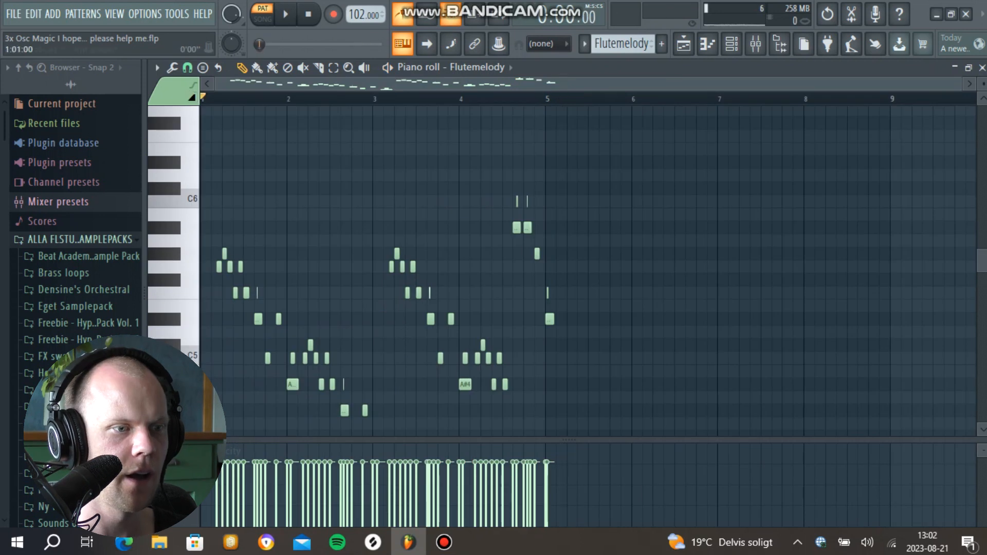
key("space")
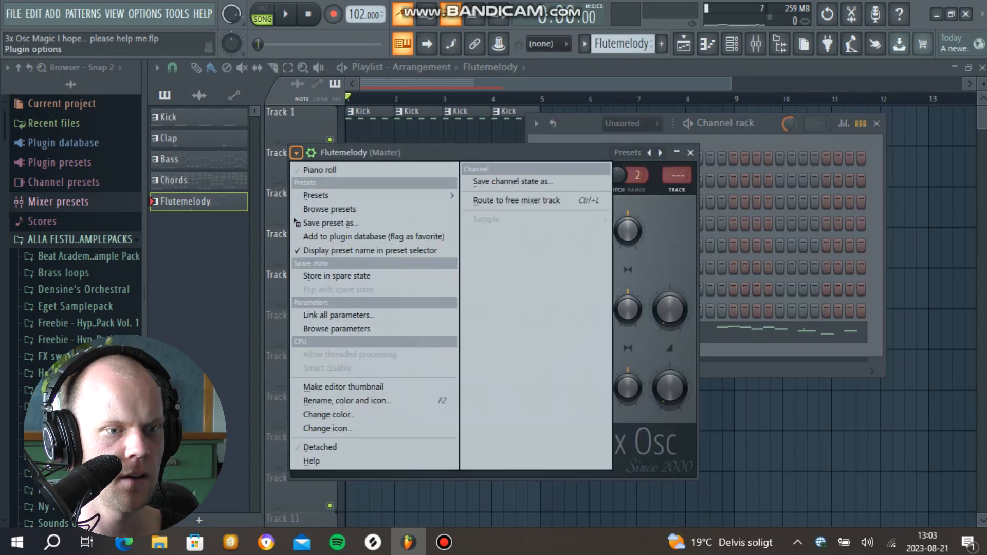
Step: Route the Flutemelody channel to a free mixer track and load Soundgoodizer with mode A on it
left_click(535, 200)
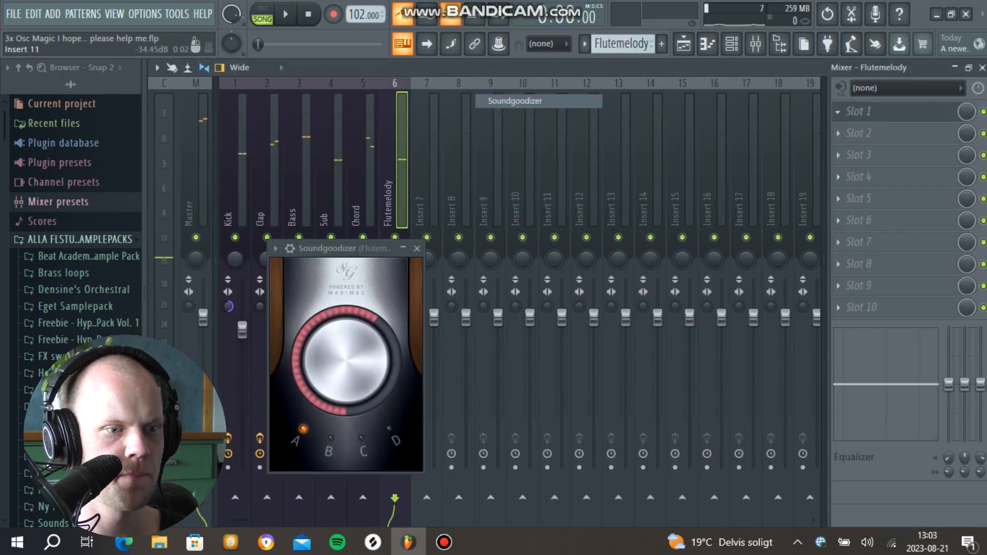
key("space")
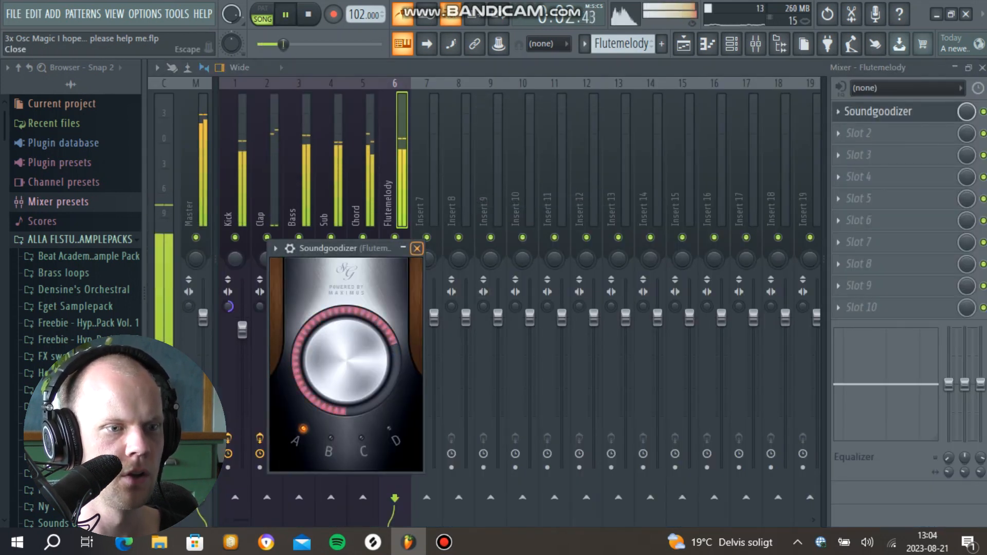
key("Escape")
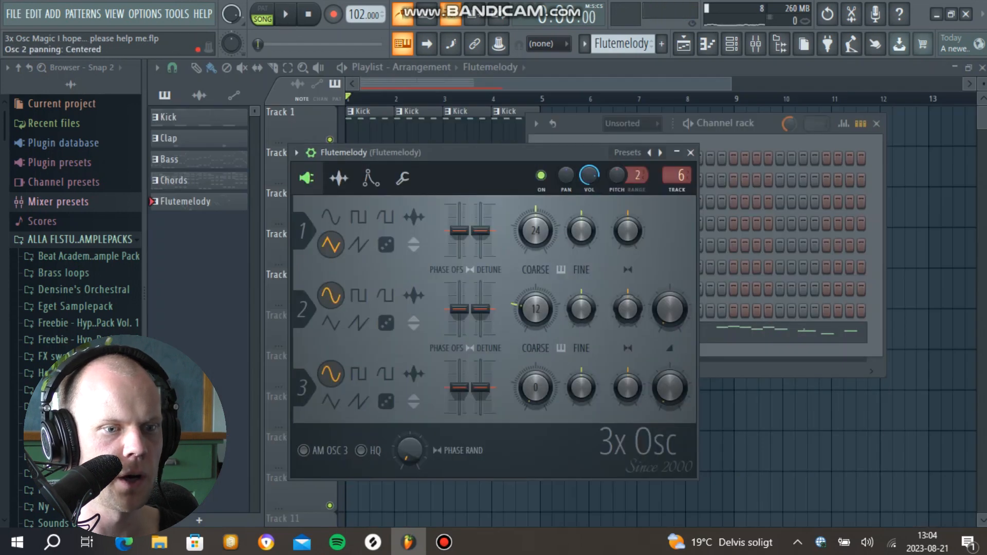
Step: Switch the flute's oscillator 2 to noise with its mix level at 30% while the song plays
key("space")
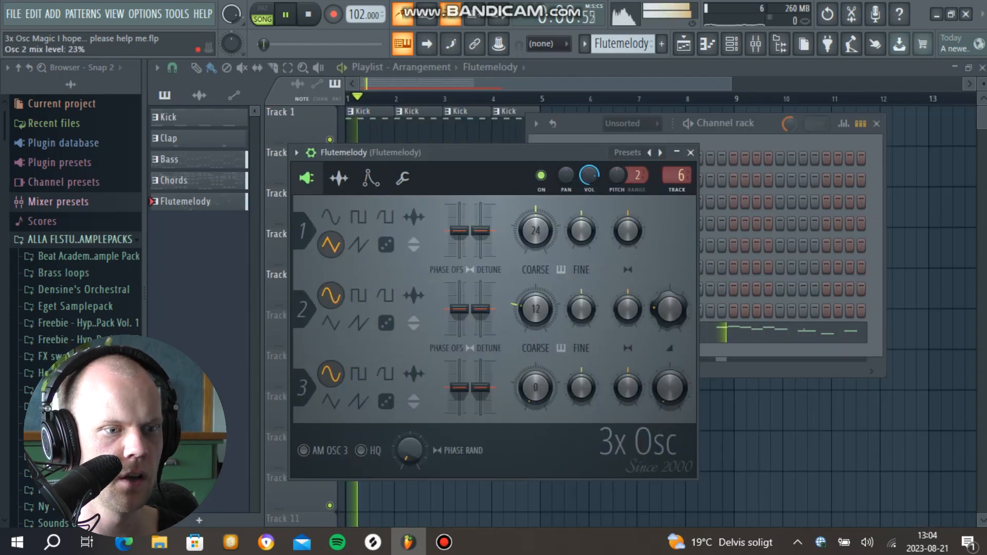
left_click(386, 322)
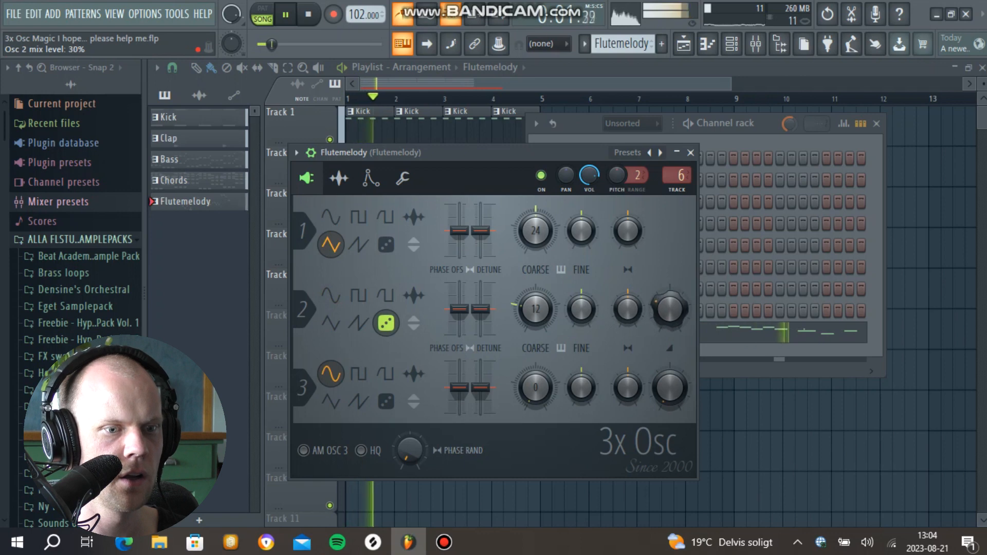
key("space")
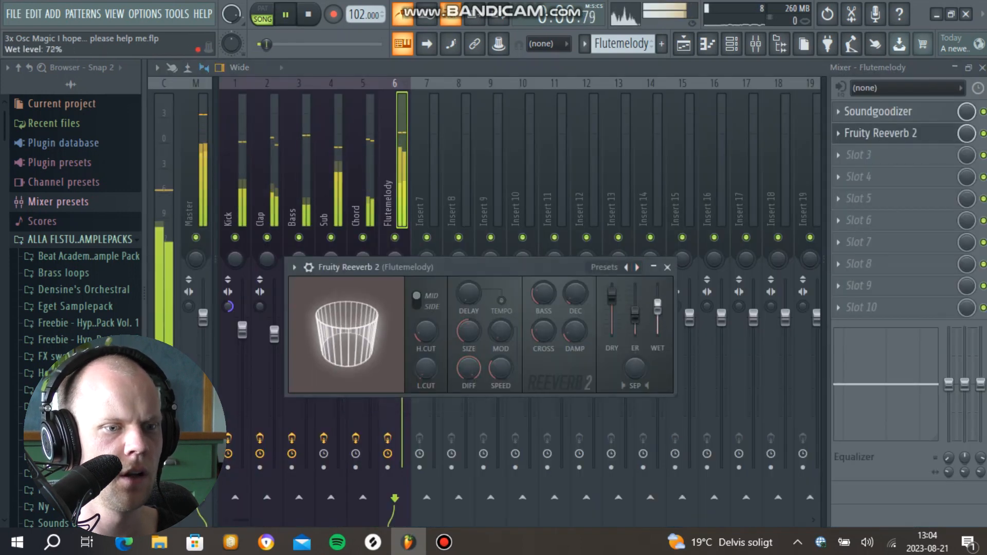
Step: Add Fruity Reeverb 2 to the Flutemelody mixer track and lower its wet level
left_click_drag(658, 304, 658, 311)
key("Escape")
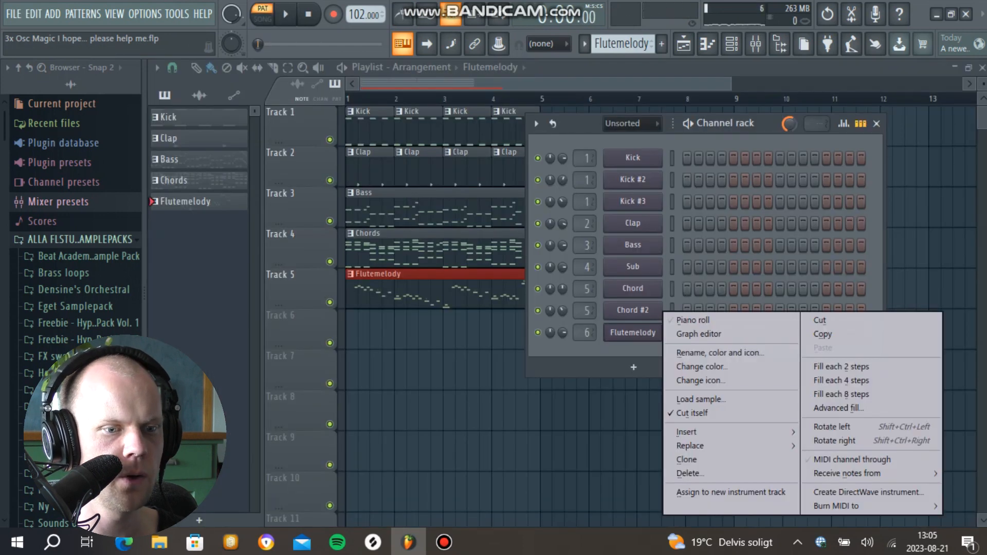
Step: Clone the Flutemelody channel and switch the clone's oscillator 1 to a square wave
left_click(687, 460)
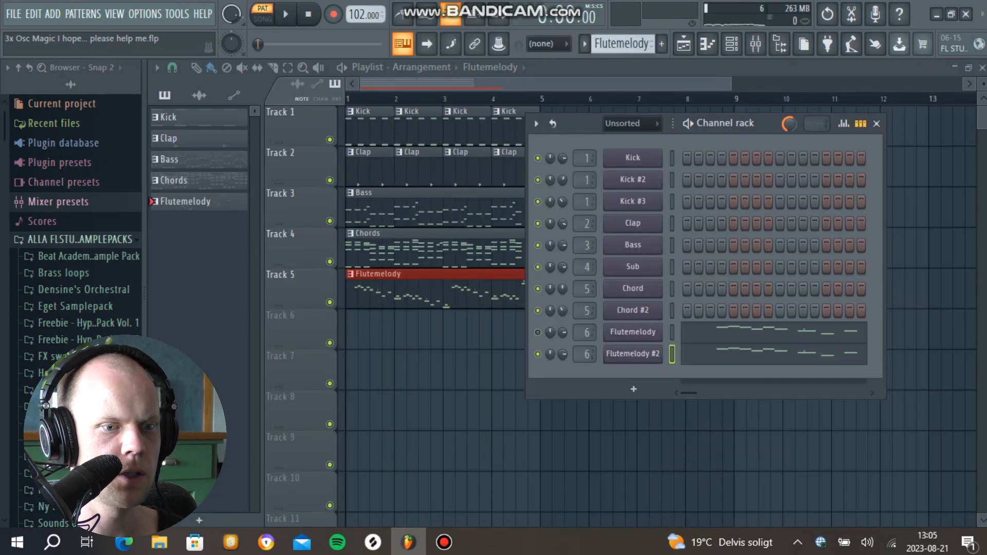
left_click(614, 359)
left_click(350, 203)
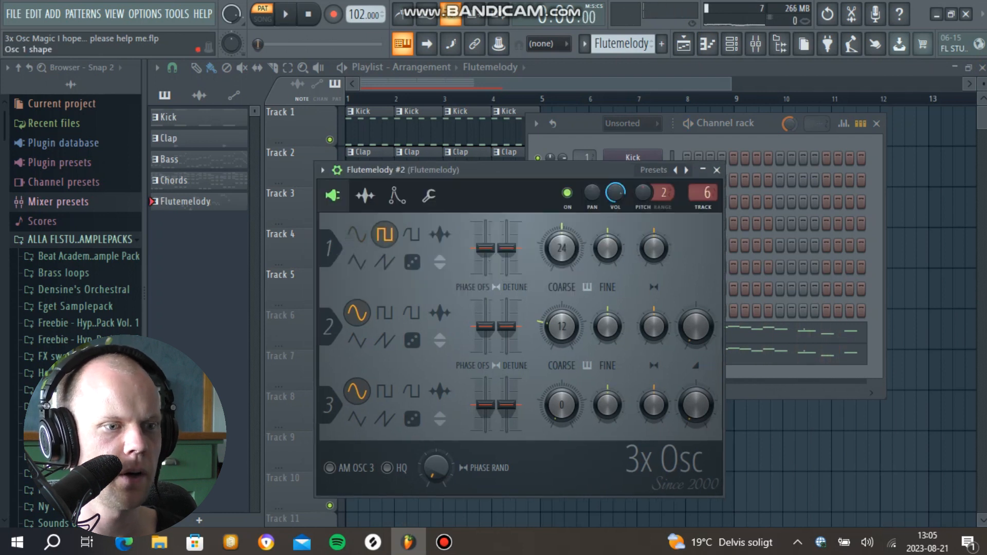
Step: Give the clone a Mod X envelope with 17% filter frequency, then set oscillator 3 to noise and lower its mix level
left_click(397, 196)
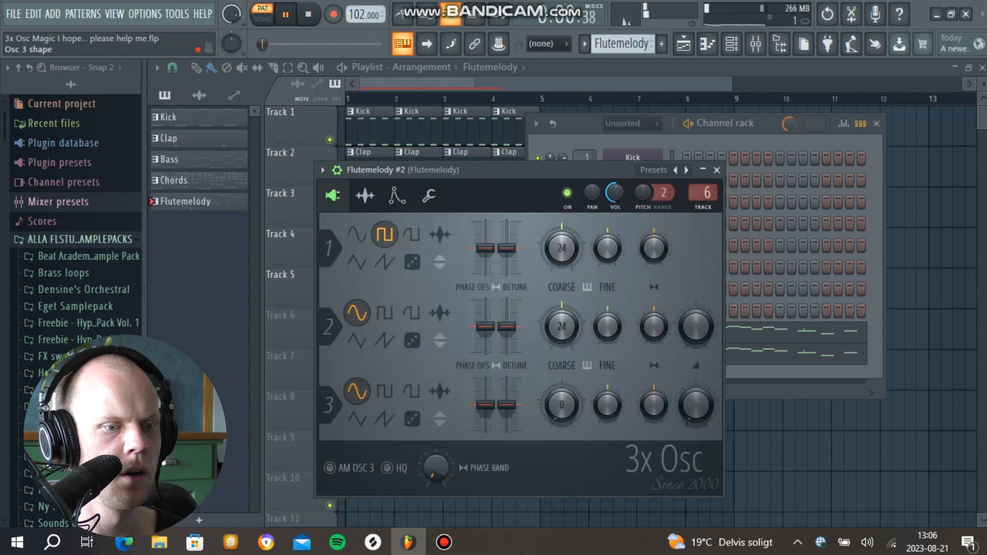
left_click(413, 419)
left_click_drag(696, 404, 696, 425)
left_click(397, 195)
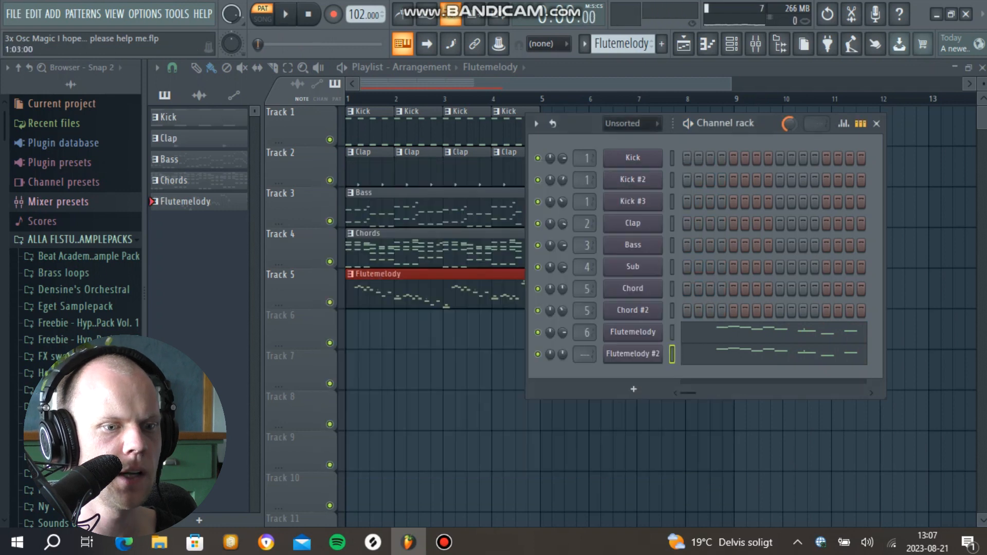
Step: Route the Flutemelody #2 channel to its own free mixer track
left_click(633, 354)
left_click(322, 169)
left_click(530, 217)
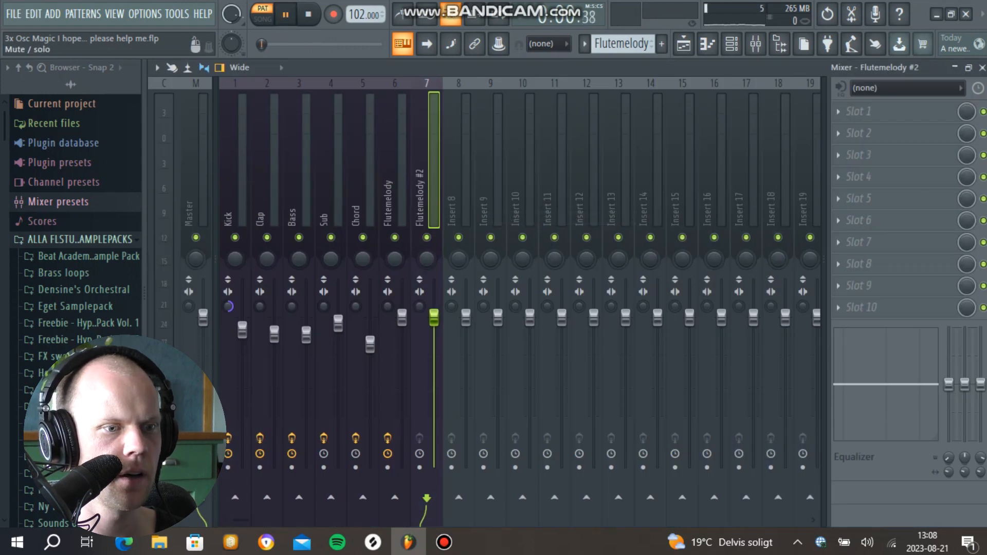
Step: Solo the Flutemelody #2 track and shape it with Fruity parametric EQ 2, cutting the lows and boosting the highs
right_click(427, 238)
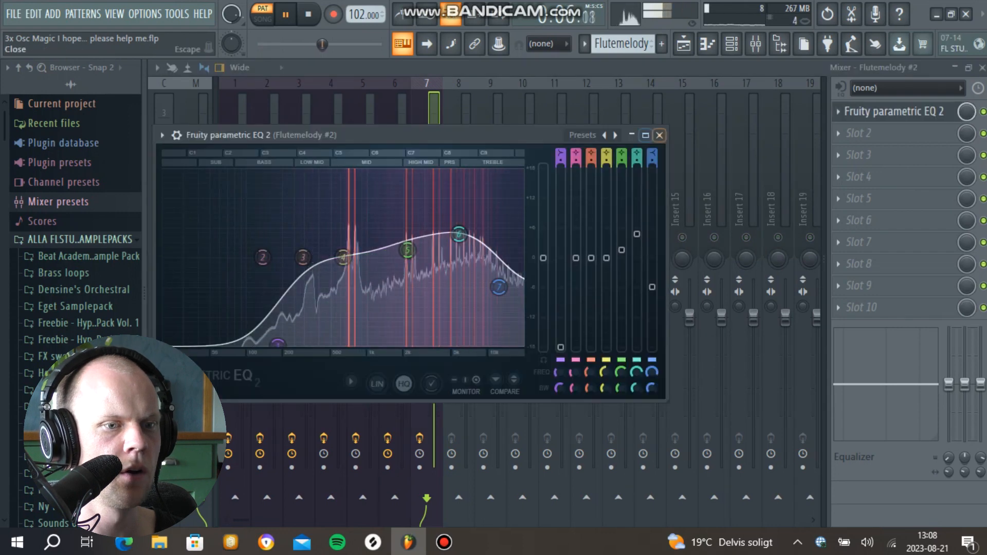
left_click(660, 135)
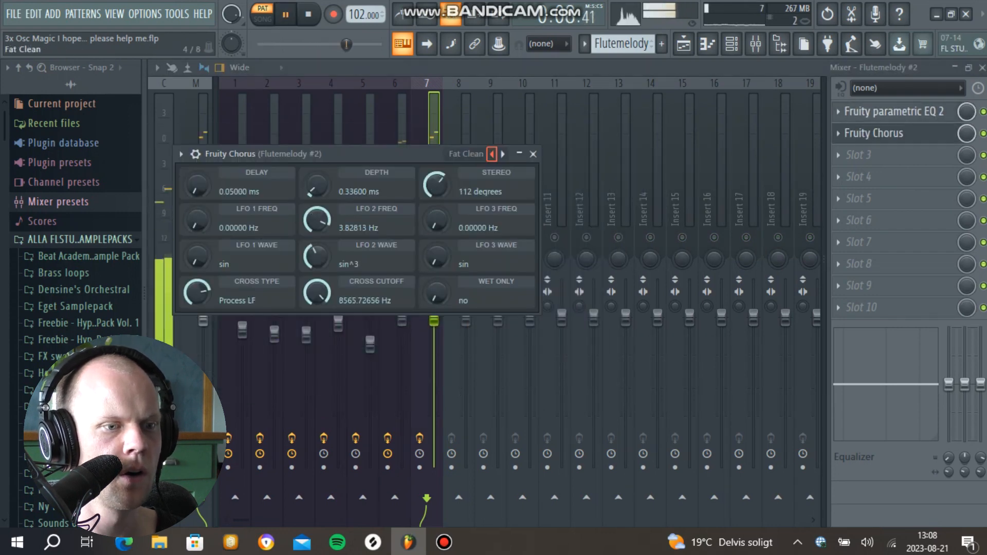
Step: Add Fruity Chorus to the Flutemelody #2 track, browse its presets from Fat Clean, and set the effect's mix level to 25%
left_click(492, 154)
key("space")
left_click(533, 154)
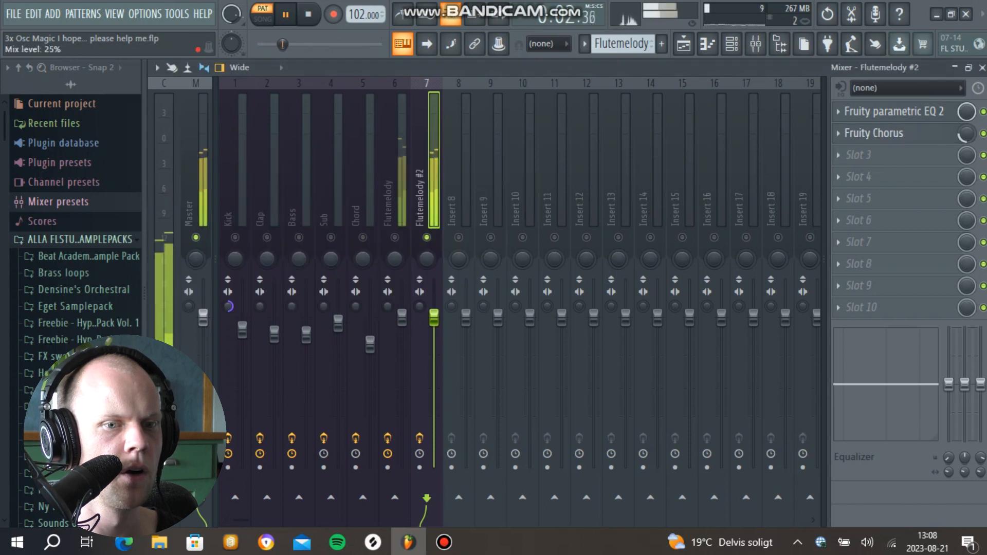
key("space")
key("space")
Step: Copy Fruity Reeverb 2 from Flutemelody to the Flutemelody #2 track, and add a second Fruity parametric EQ 2 boosting the highs
left_click(838, 155)
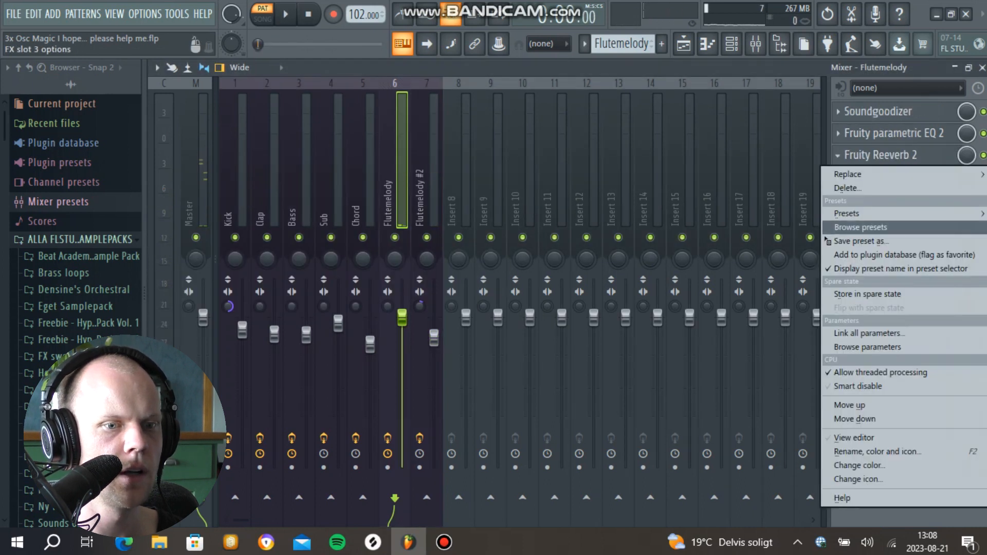
left_click_drag(858, 241, 427, 207)
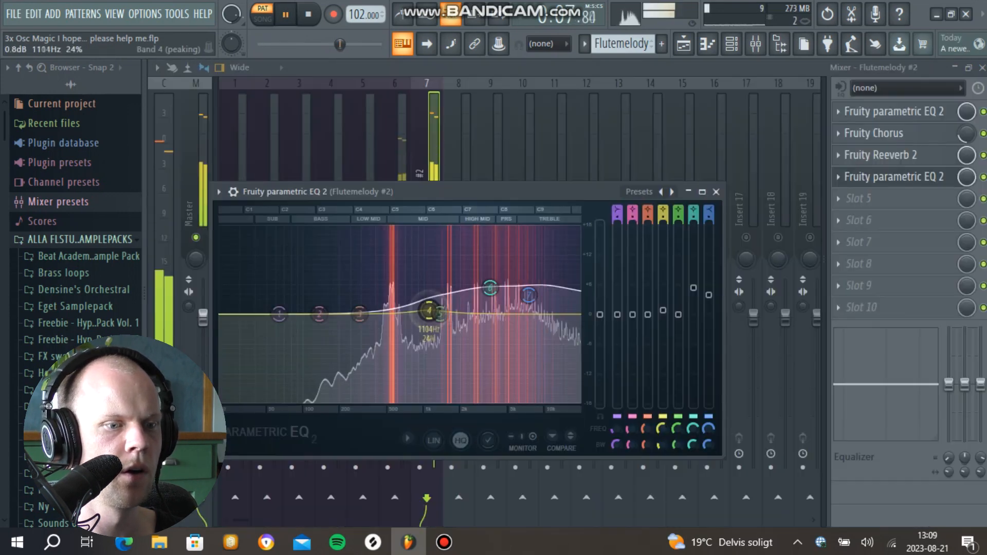
left_click(716, 192)
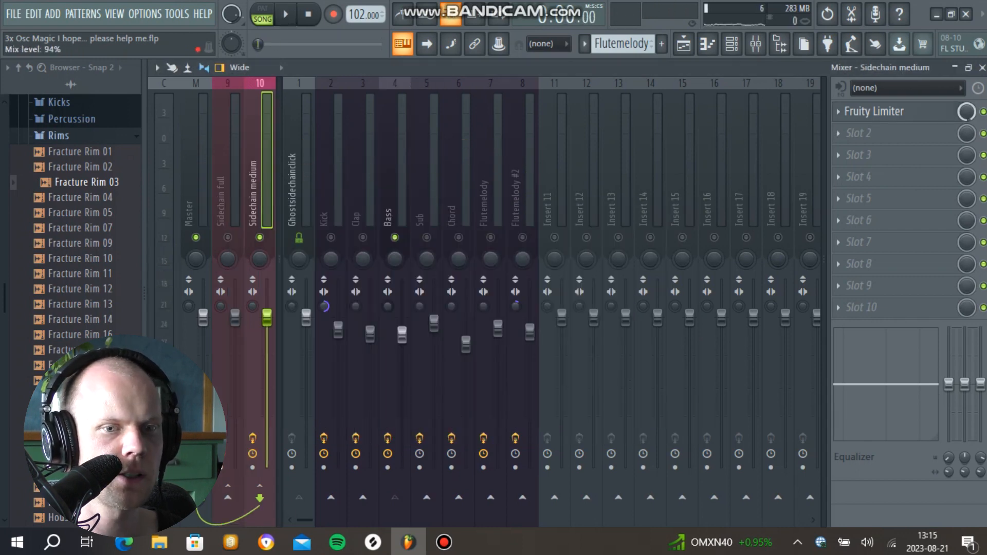
Step: Play the song and lower the Fruity Limiter mix level on the Sidechain medium track to about 74%
key("space")
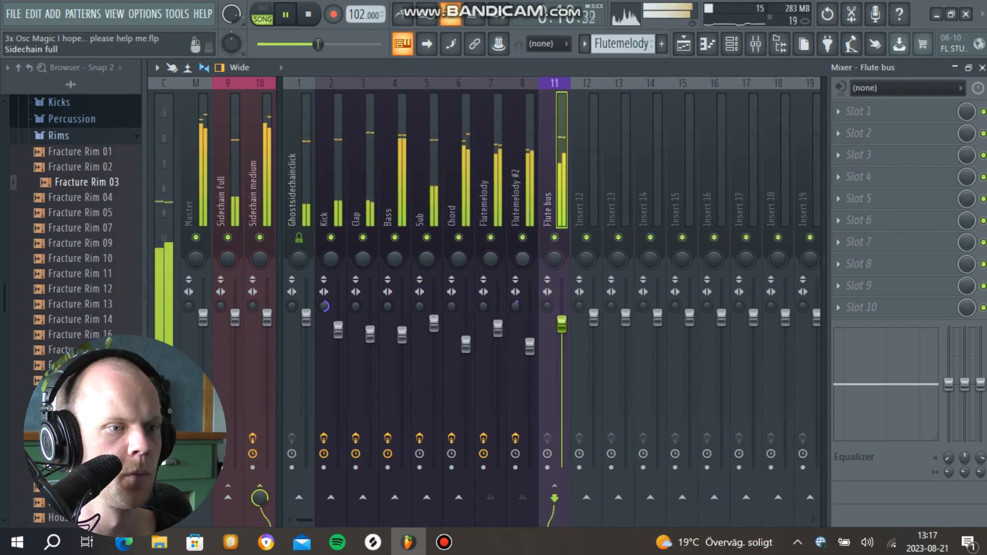
left_click(196, 155)
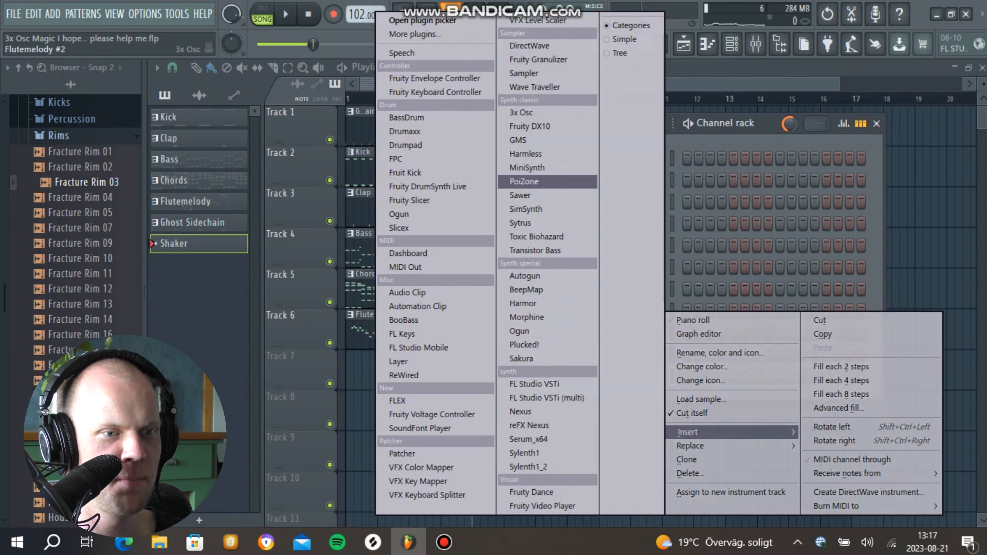
Step: Insert a 3x Osc channel for the shaker, set all three oscillators to noise, and show its channel settings
left_click(521, 112)
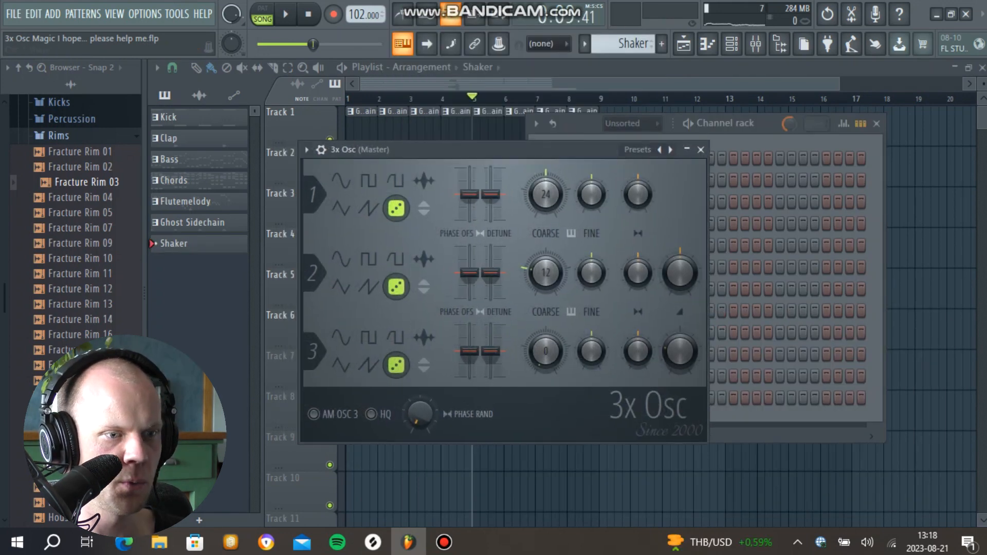
left_click(321, 150)
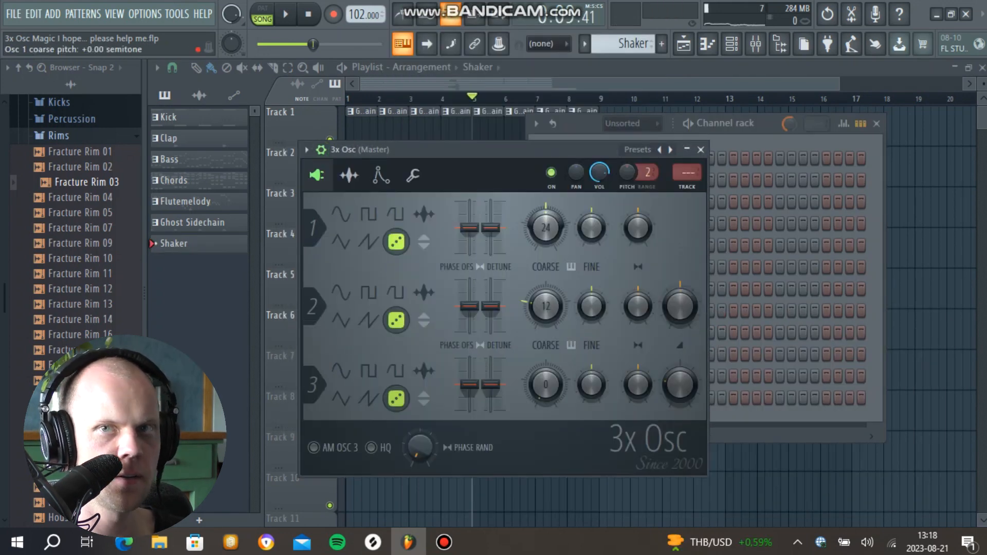
Step: Shape the shaker's volume envelope with a very short attack and 31% hold time, and audition the sound
left_click(413, 175)
left_click(381, 175)
left_click(349, 175)
left_click(381, 175)
left_click_drag(346, 317, 346, 355)
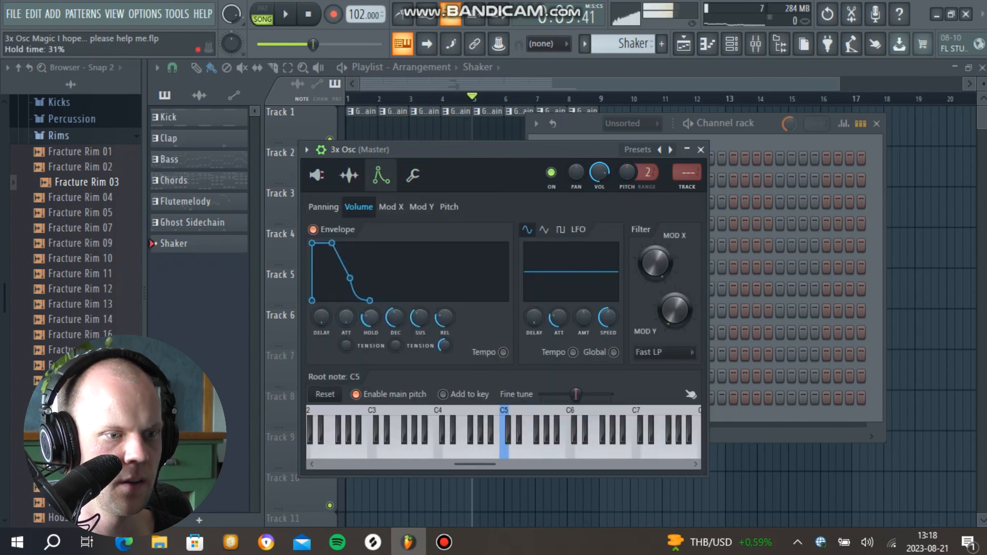
left_click_drag(346, 317, 346, 315)
key("r")
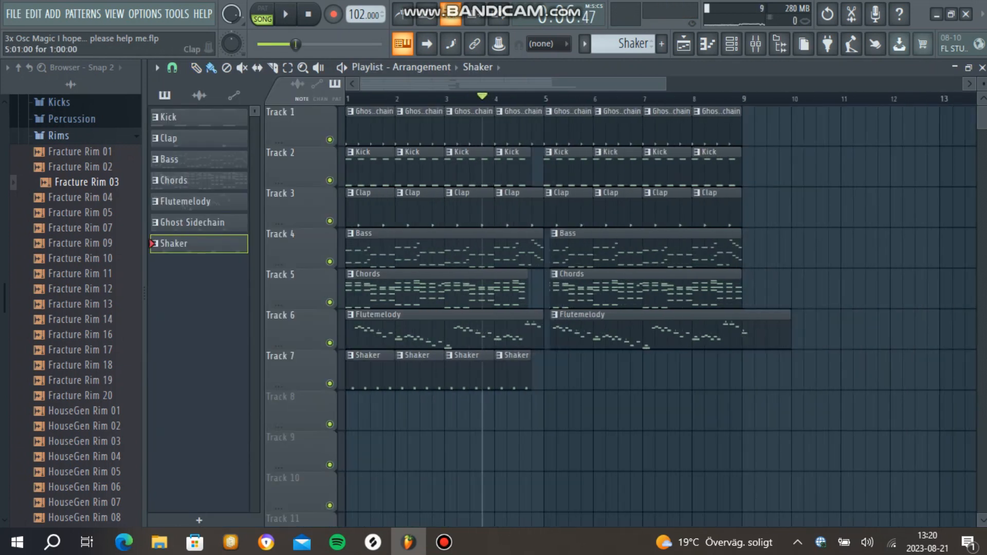
Step: Listen to the shaker's C6 note pattern within the full song, and stop playback
scroll(550, 205, "down", 2)
scroll(540, 198, "up", 4)
key("space")
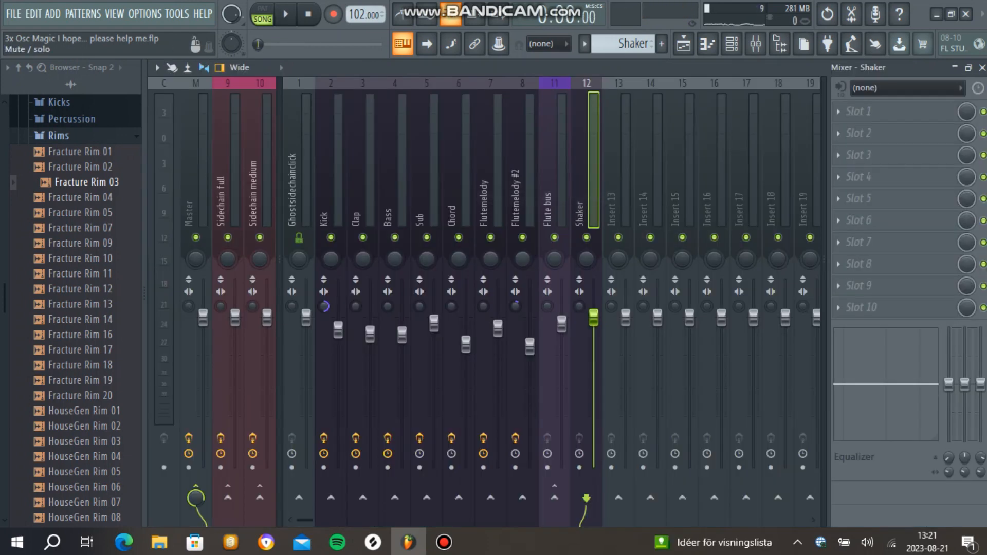
Step: Close the shaker's Fruity Compressor, unsolo the Shaker track, and lower the compressor's mix level to 46% while the song plays
key("space")
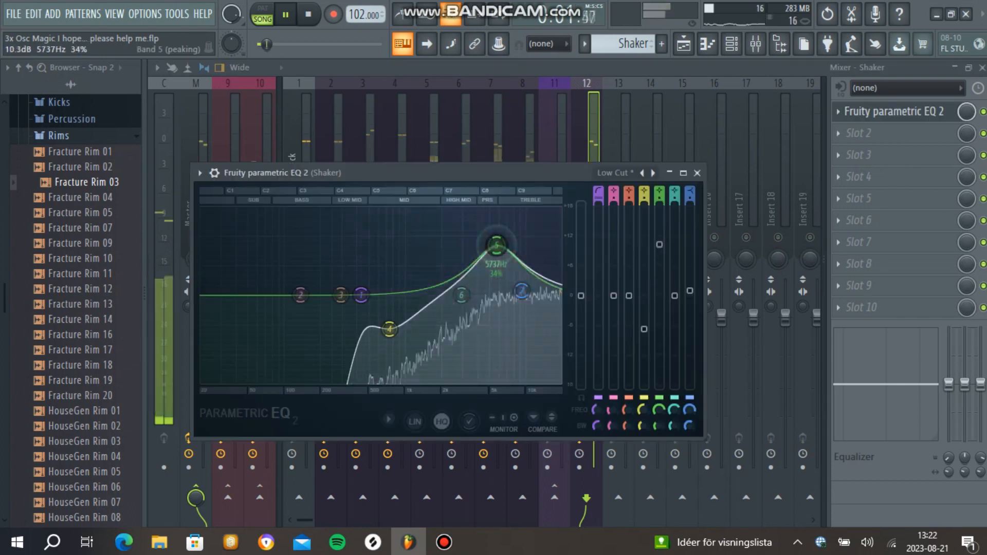
left_click_drag(435, 308, 493, 262)
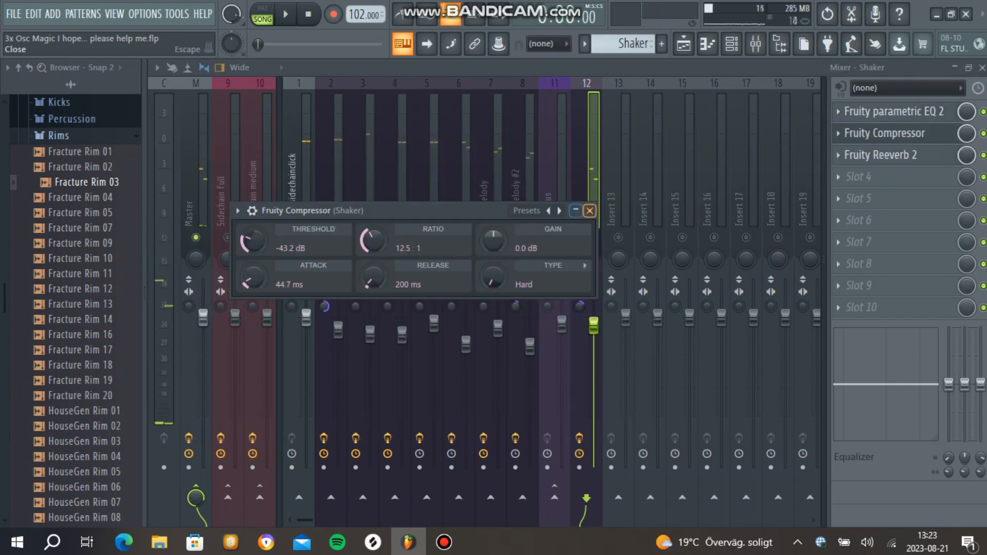
left_click(589, 210)
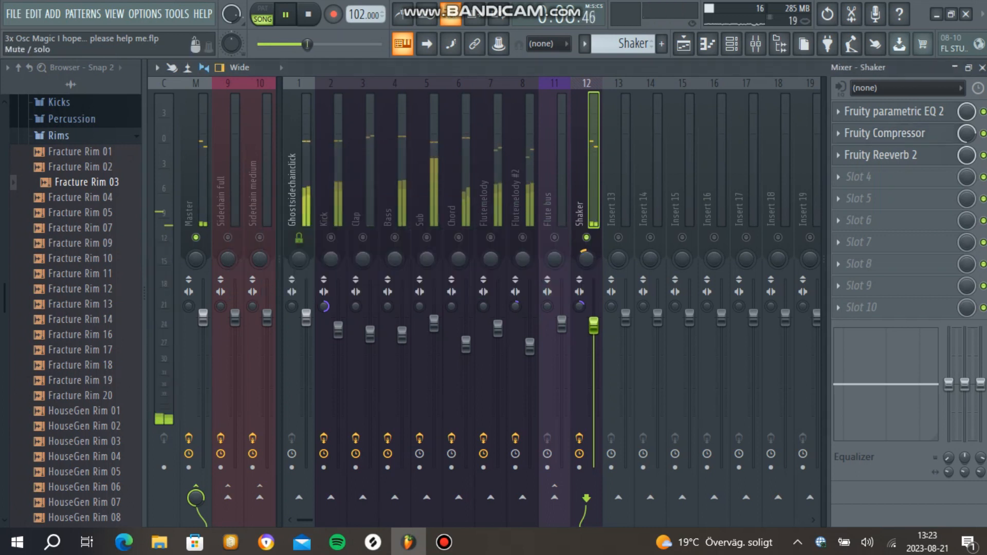
right_click(586, 238)
key("space")
key("space")
left_click_drag(967, 133, 966, 145)
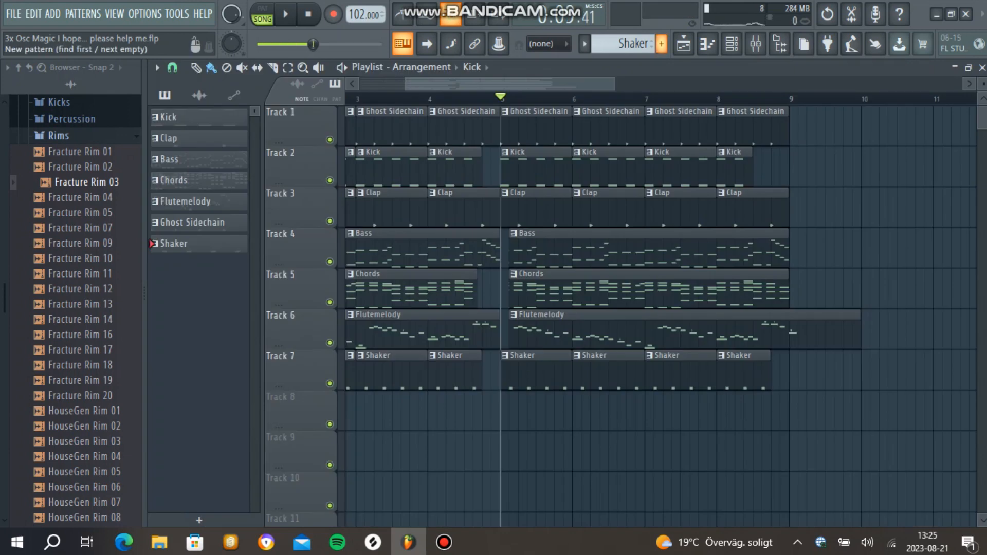
Step: Create a new pattern named Hihat
left_click(662, 43)
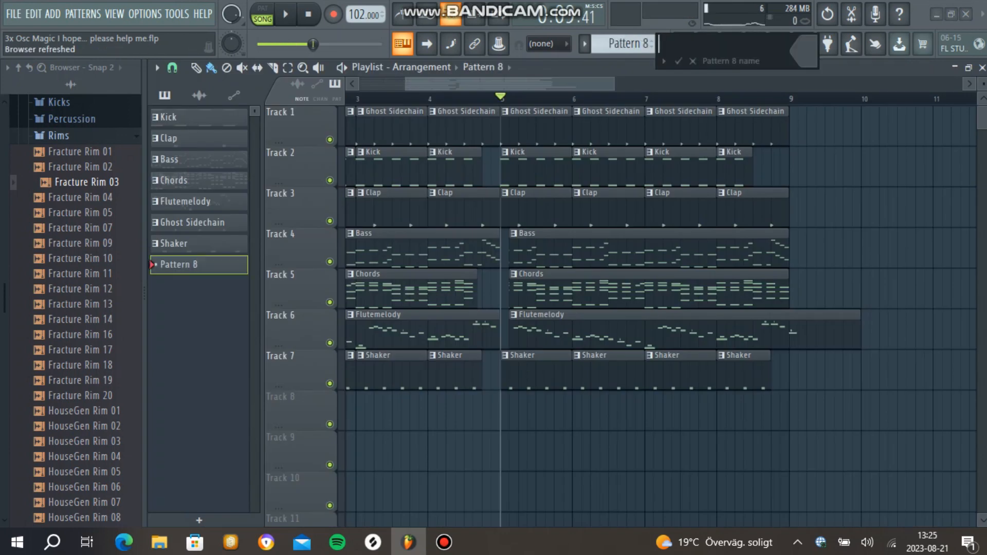
type("Hihat")
key("Return")
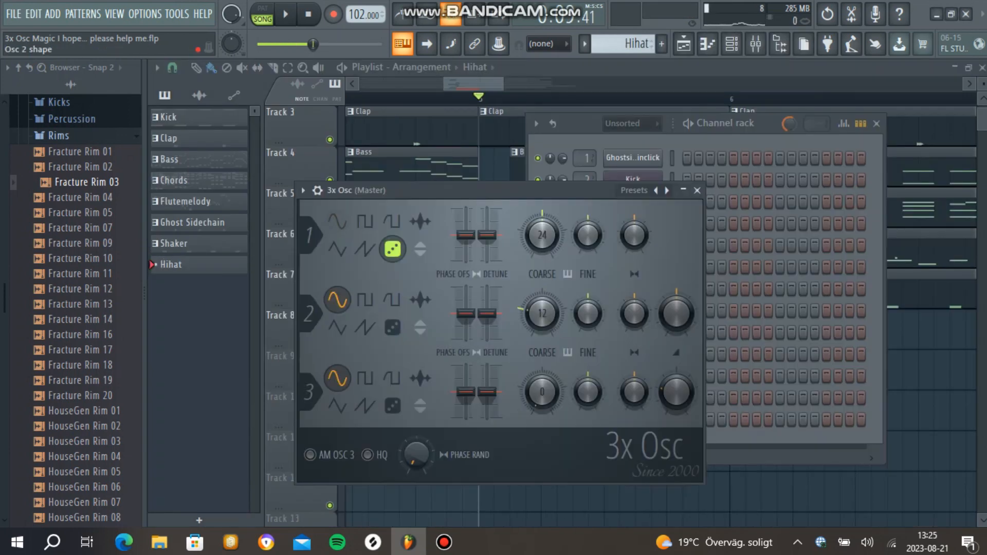
left_click(338, 378)
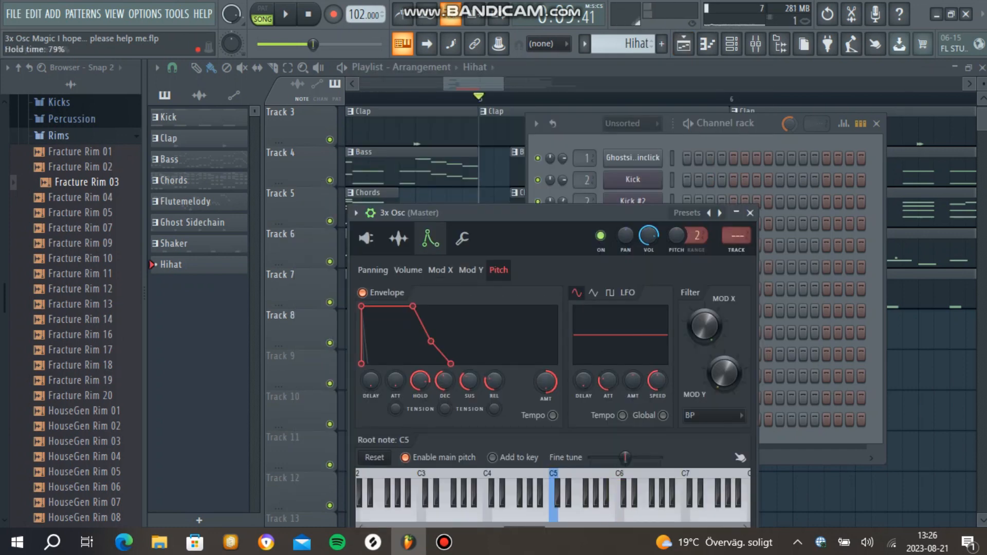
Step: Reset the pitch envelope amount of the hihat's 3x Osc channel and audition the sound
right_click(546, 382)
left_click(612, 287)
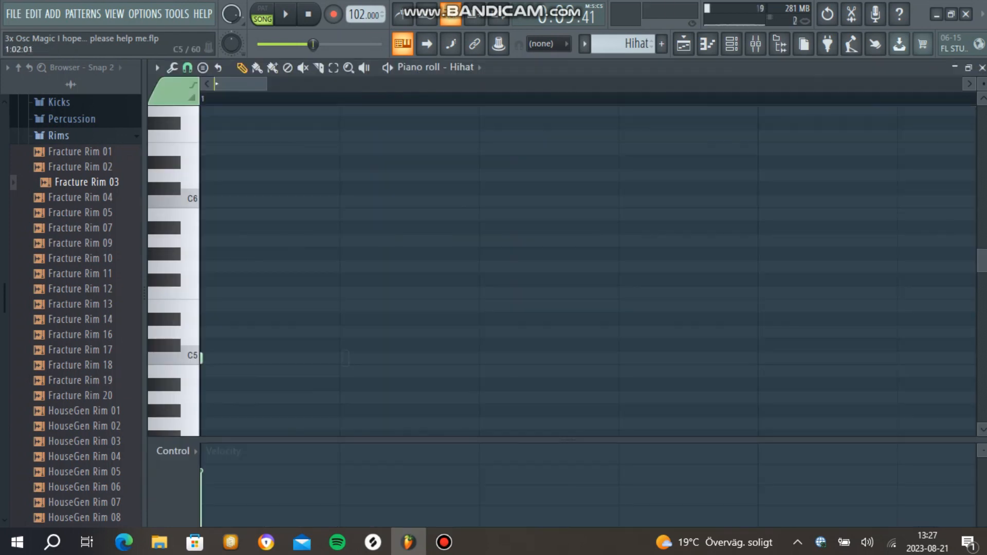
left_click(340, 358)
key("space")
left_click(479, 358)
left_click(624, 358)
key("space")
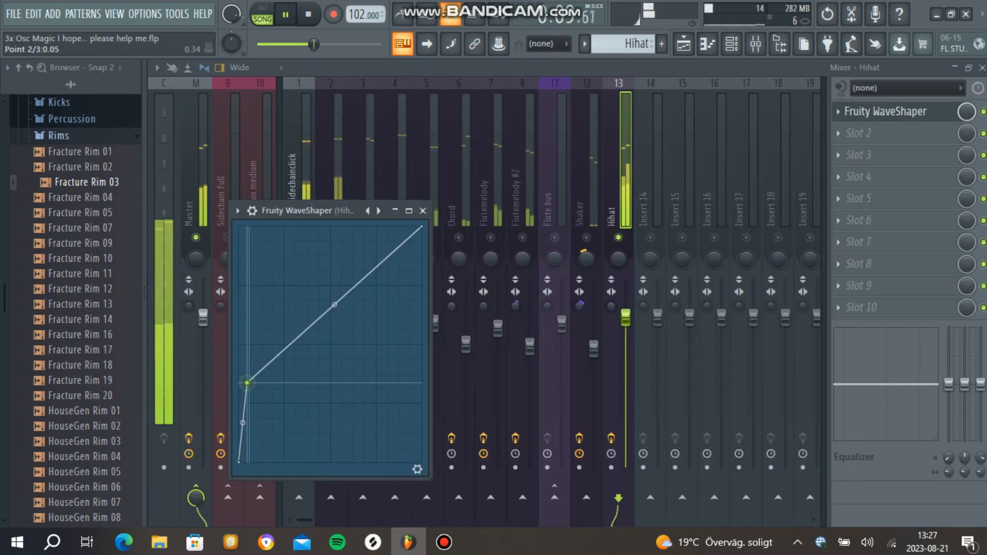
Step: Boost band 6 of the Hihat track's Fruity parametric EQ 2 to 13.5 dB at 7222 Hz, and recheck the equalizer
left_click_drag(244, 383, 248, 386)
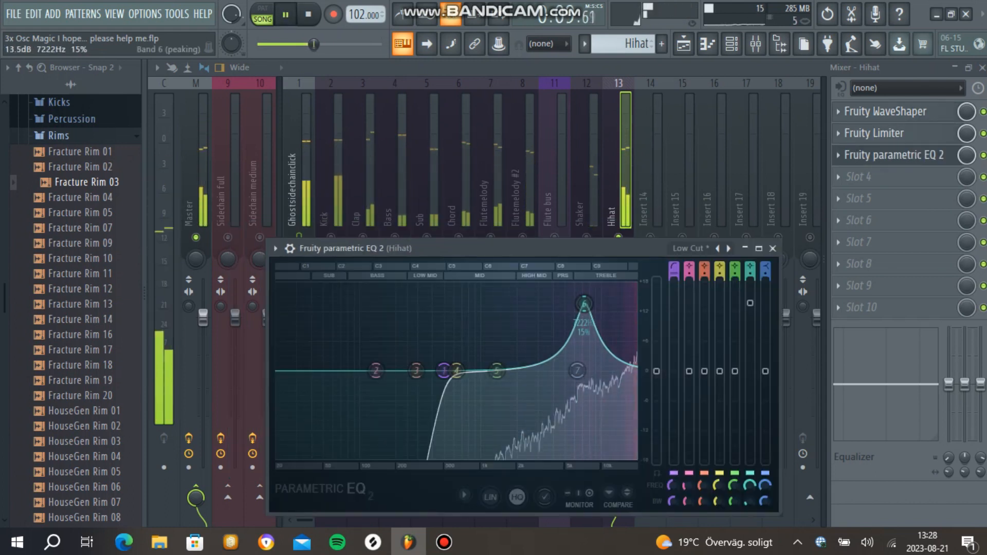
left_click(773, 249)
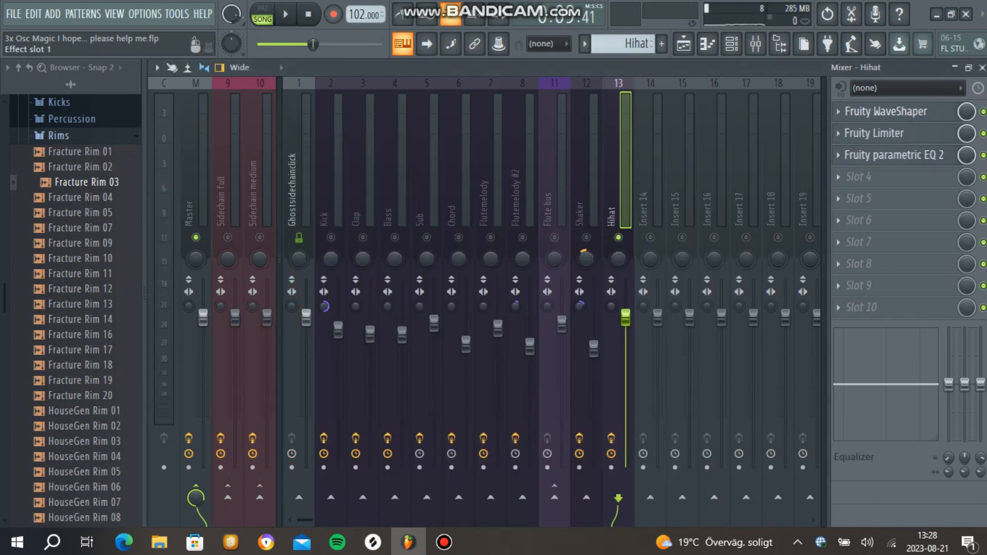
left_click(894, 155)
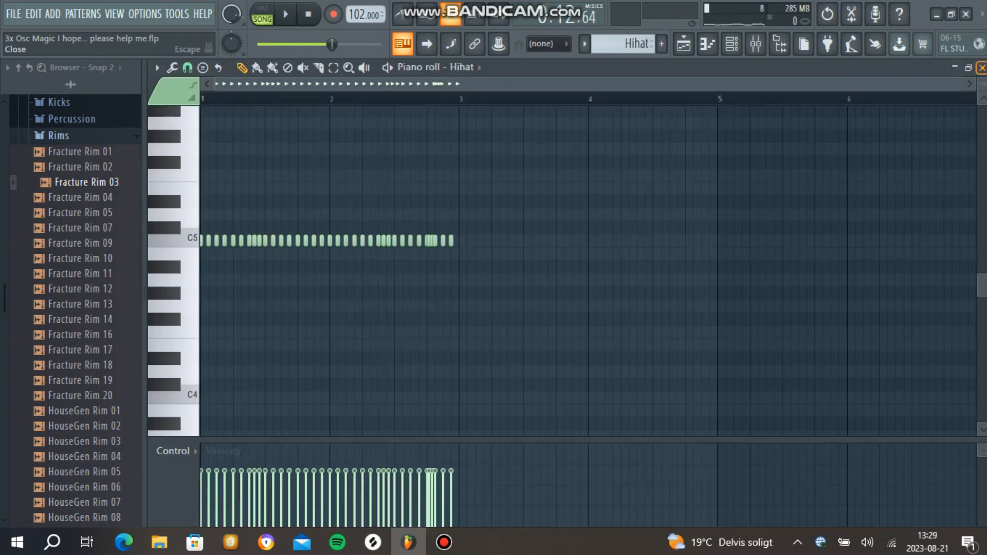
Step: Listen to the hihat's C5 note pattern and lower the wet level of the Hihat track's Fruity Reeverb 2
key("space")
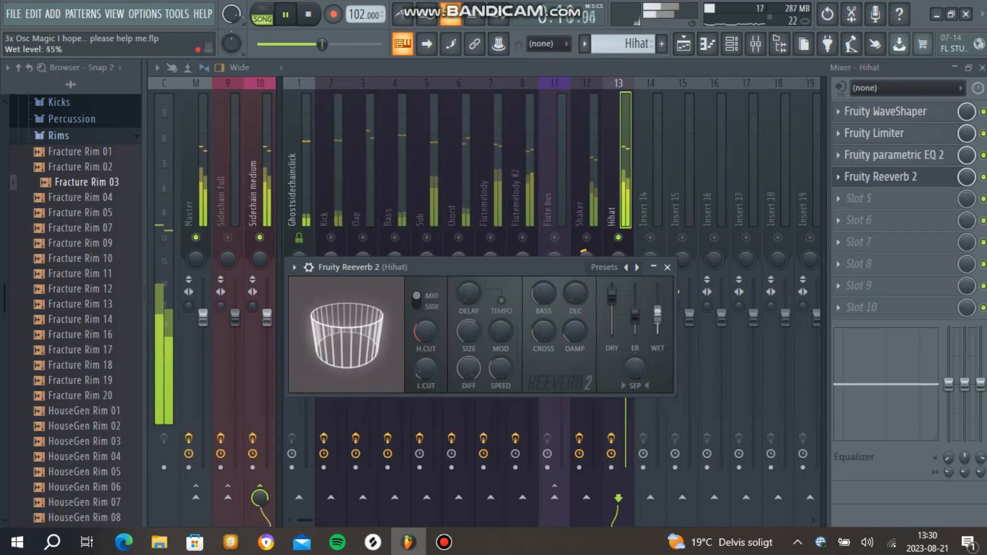
left_click_drag(658, 314, 658, 320)
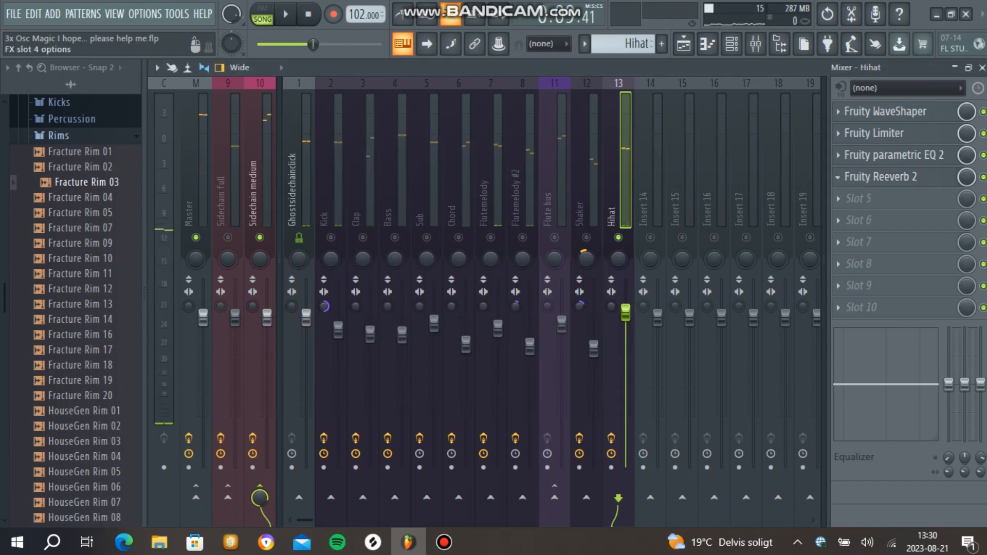
Step: Add Fruity PanOMatic to slot 5 of the Hihat track, set its LFO to pan, and adjust the LFO speed
left_click(838, 199)
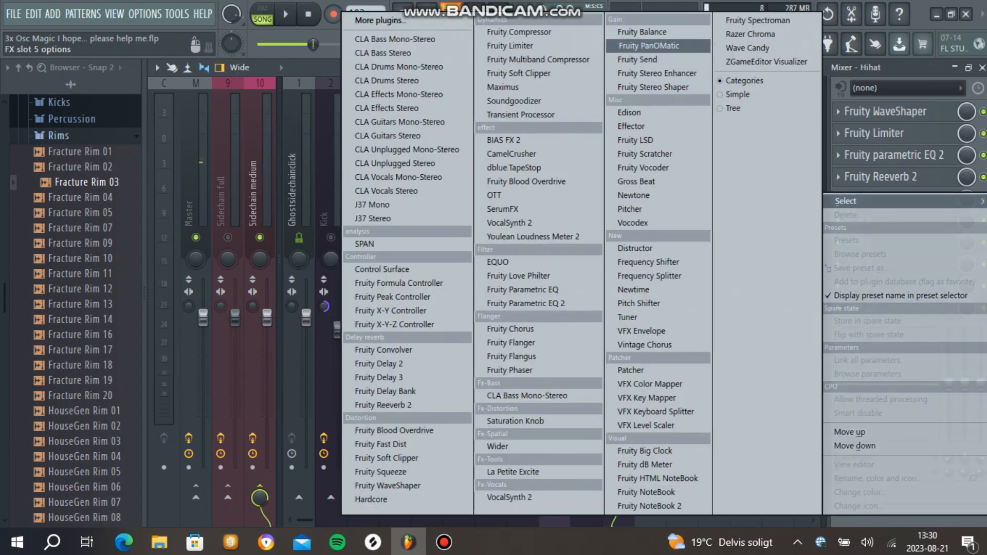
left_click(645, 46)
key("space")
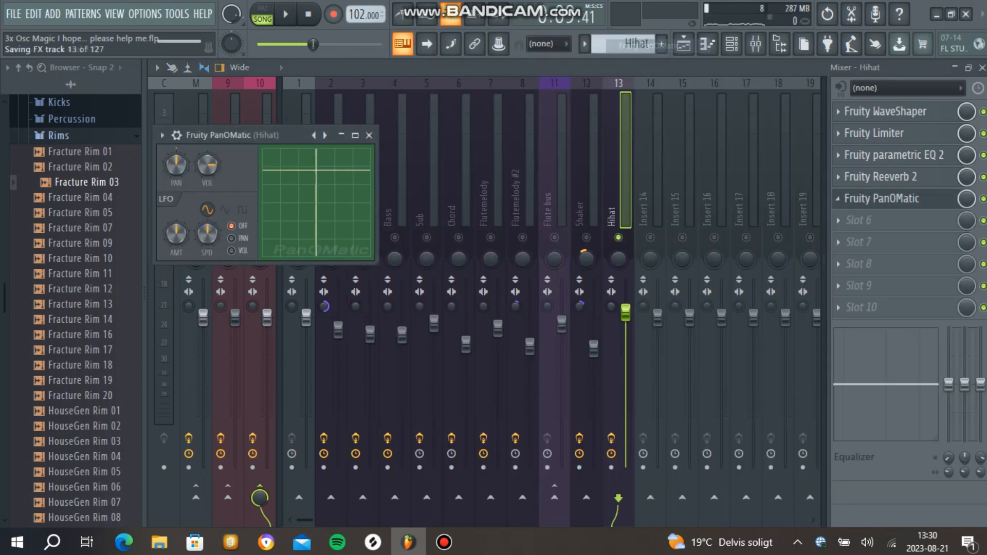
left_click(231, 238)
mouse_move(208, 234)
left_mouse_down()
mouse_move(207, 211)
mouse_move(176, 219)
mouse_move(207, 232)
left_mouse_up()
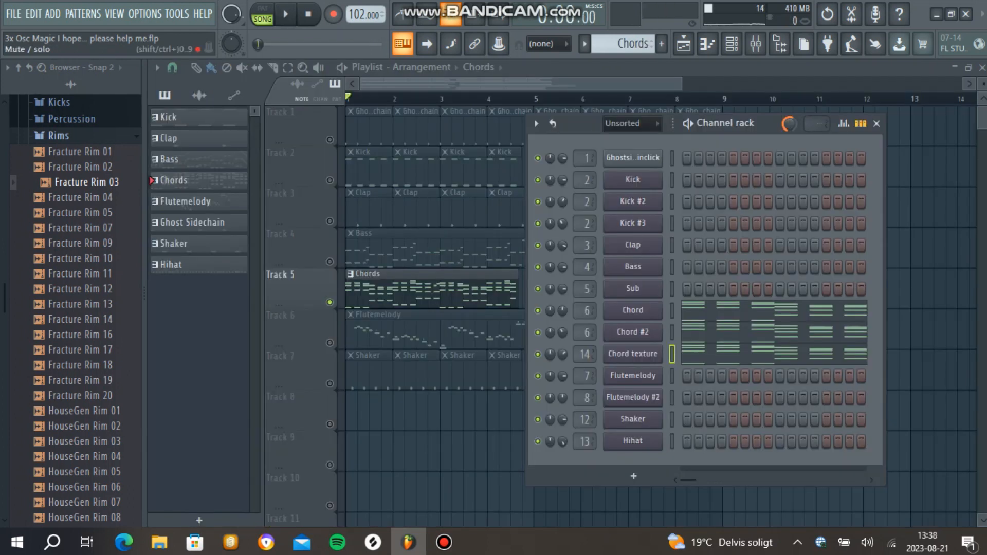
Step: Listen to the soloed chords while toggling Chord #2, and examine the Chord texture channel's oscillators and volume envelope
key("space")
left_click(538, 332)
key("space")
left_click(633, 354)
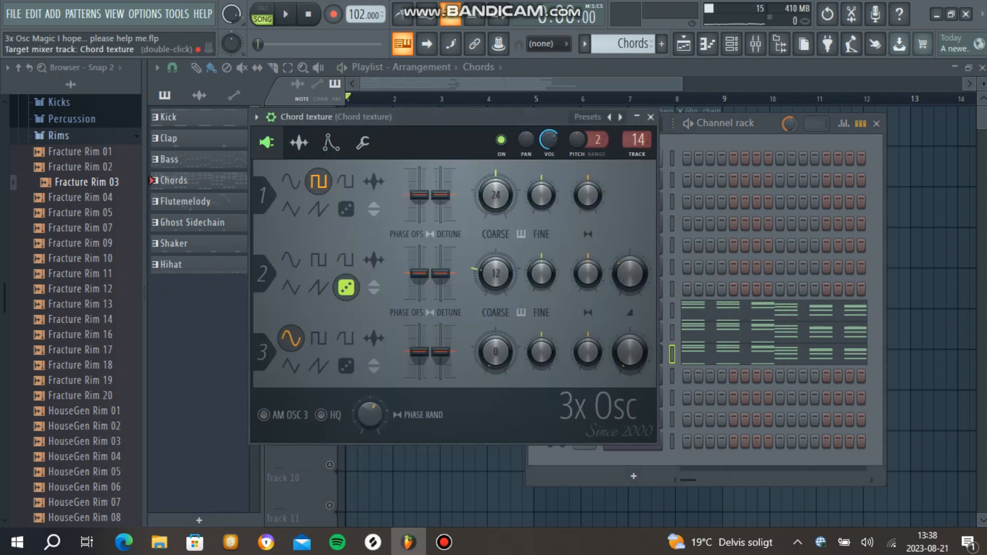
left_click(330, 142)
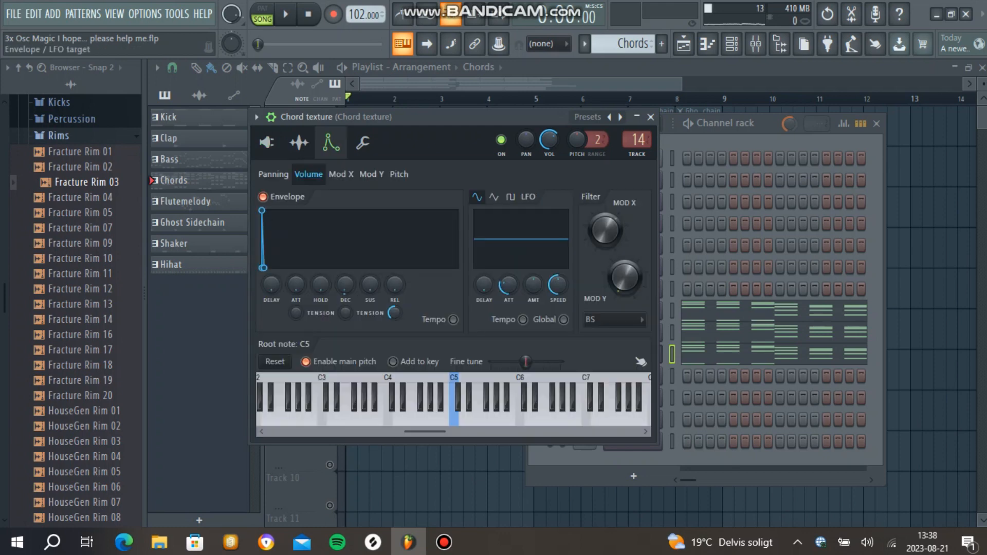
left_click(267, 143)
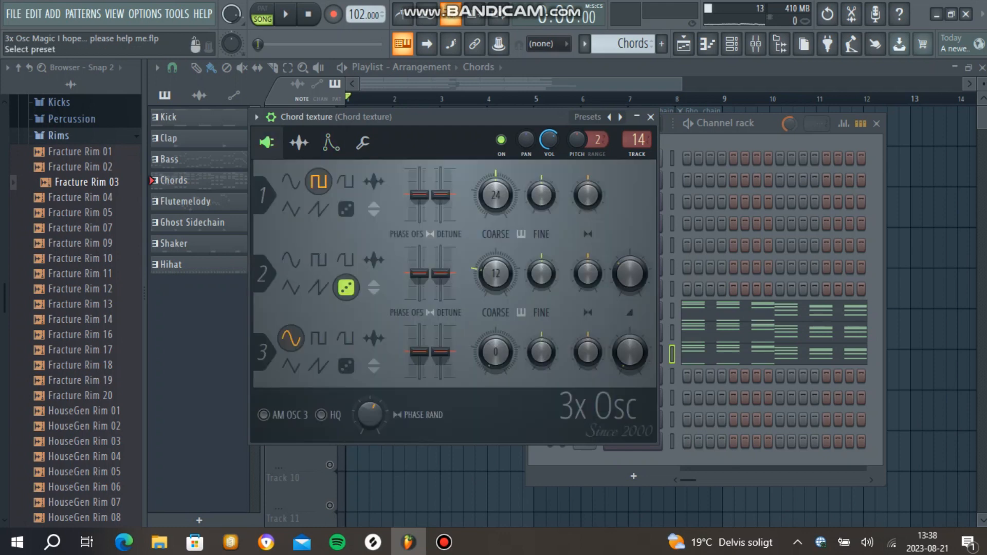
Step: Examine the Distructor, Effector and Fruity parametric EQ 2 effects on the Chord texture mixer track, and listen to the chords
key("F9")
left_click(868, 133)
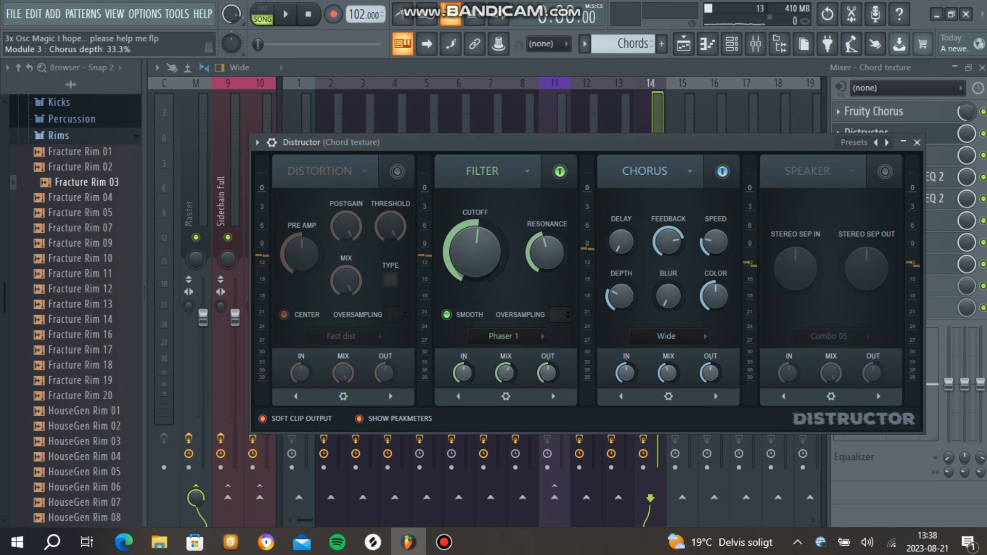
left_click(939, 154)
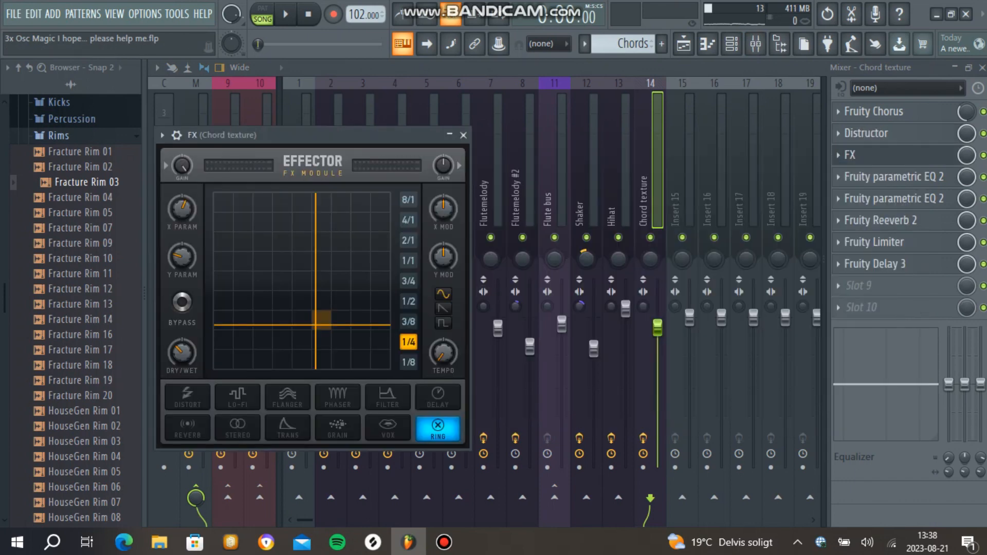
left_click(893, 176)
left_click(678, 153)
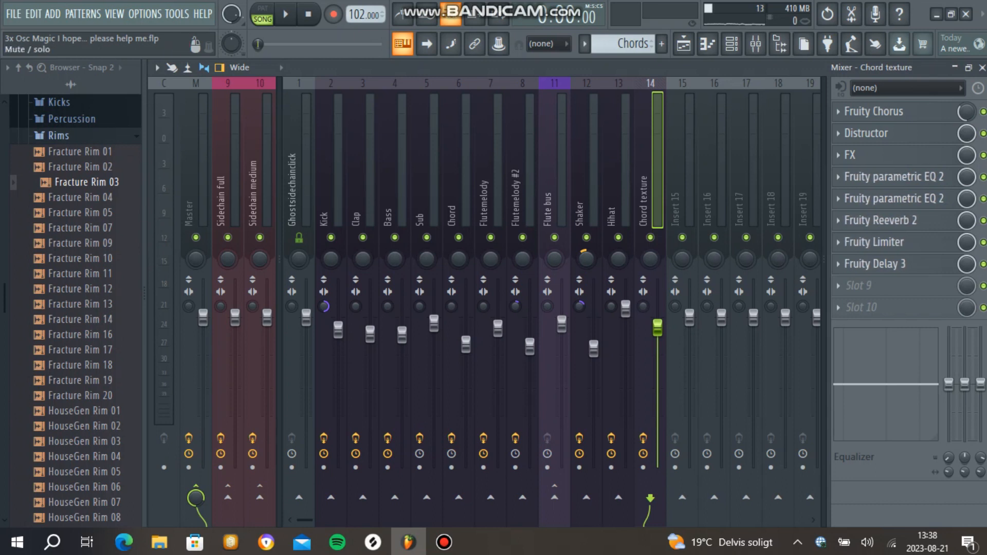
key("space")
key("space")
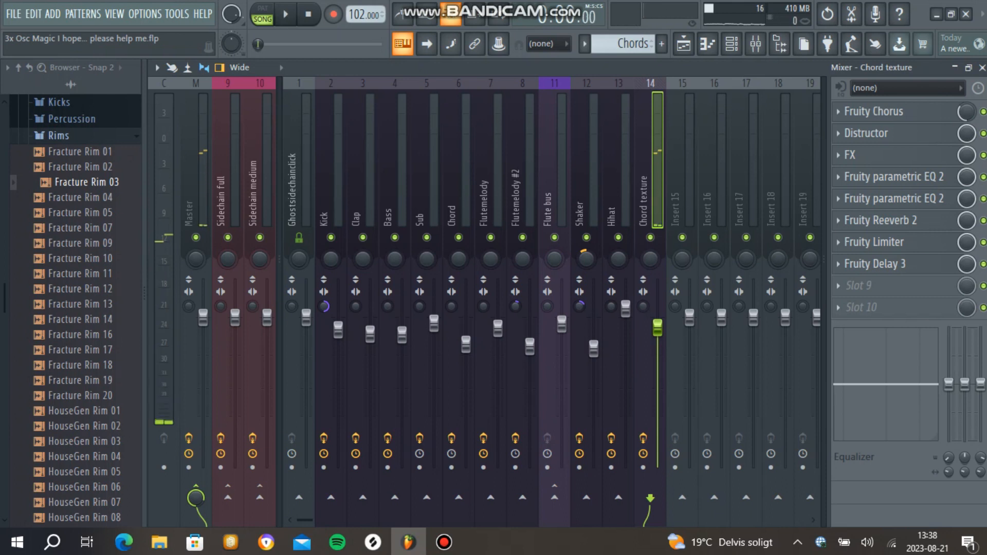
key("F9")
key("space")
key("space")
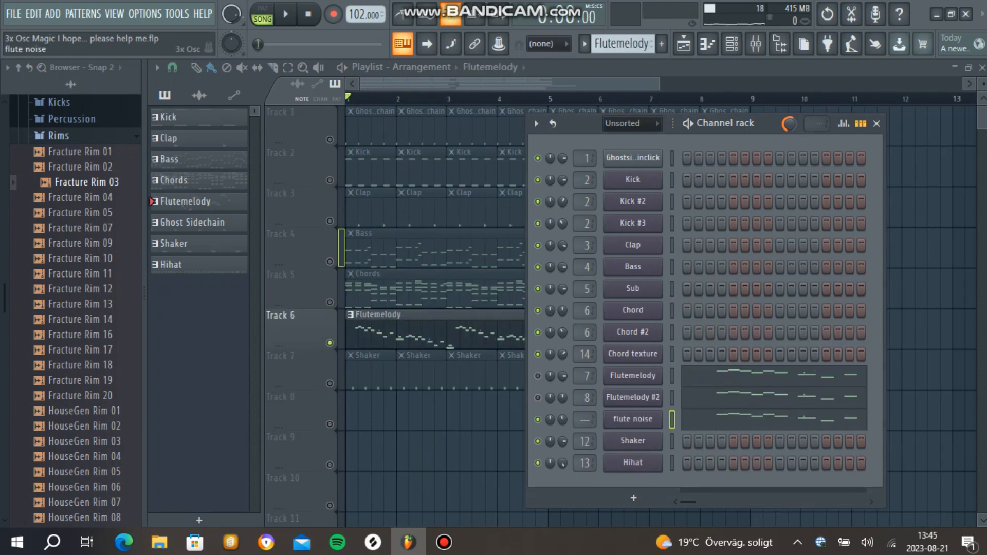
Step: Examine the flute noise channel's volume envelope, audition a note, and show the mixer
left_click(633, 419)
key("c")
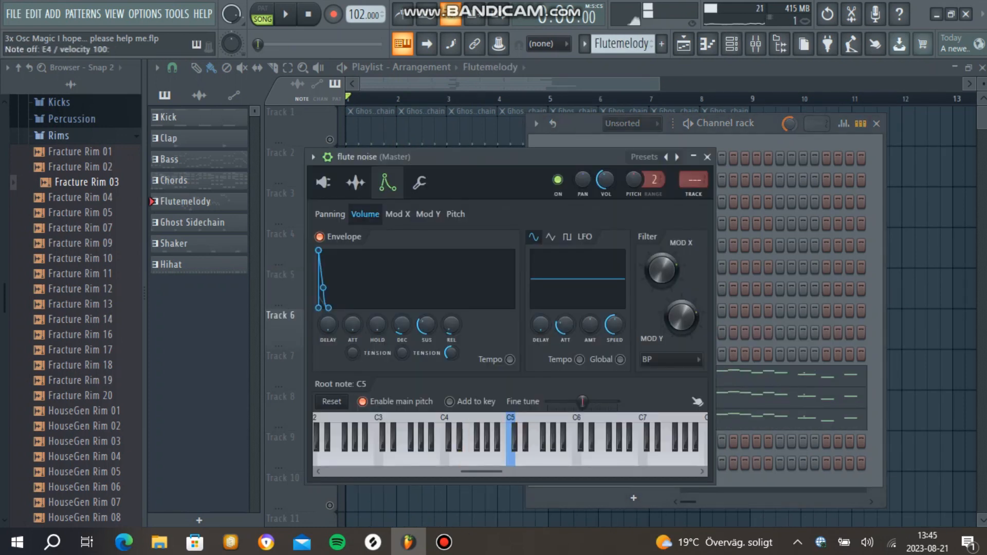
key("F9")
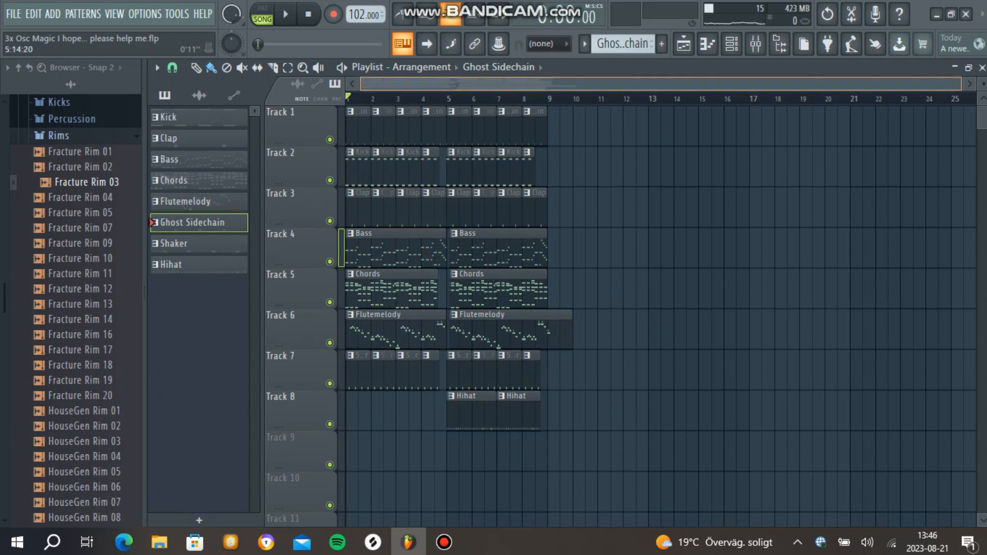
Step: Review the playlist arrangement, set oscillator 1 of the sax 3x Osc channel to the rounded saw shape, and audition notes
scroll(411, 126, "up", 5)
scroll(455, 126, "down", 3)
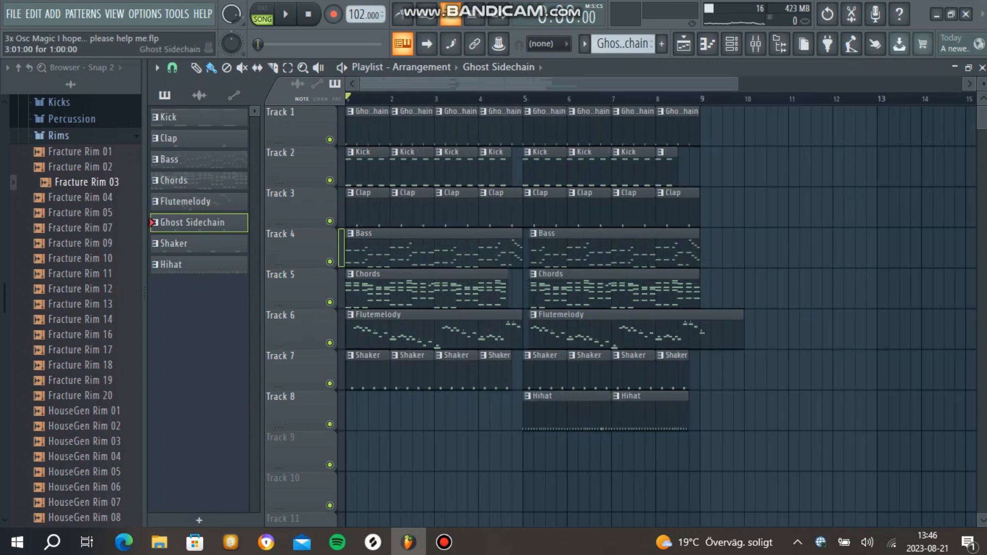
scroll(455, 126, "down", 1)
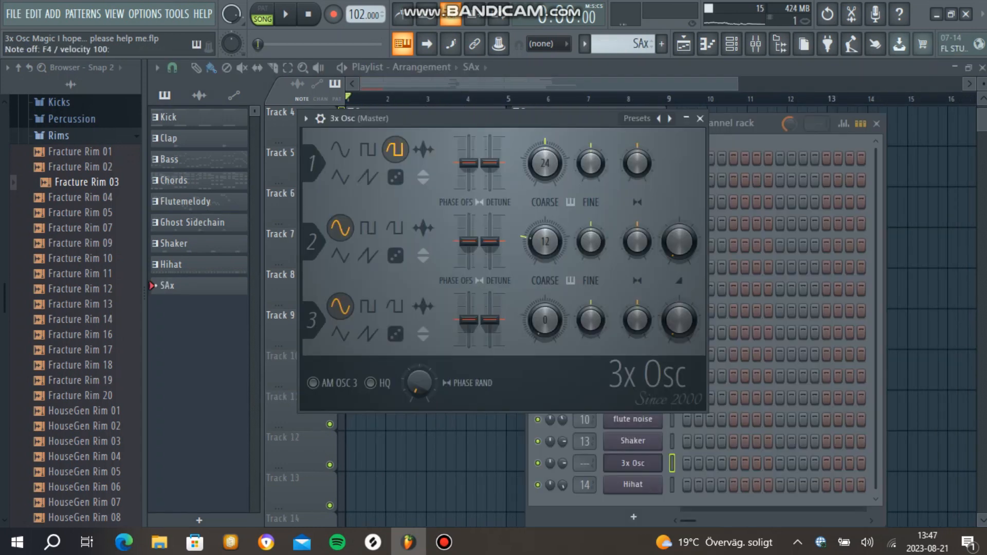
left_click(394, 149)
left_click(367, 177)
key("v")
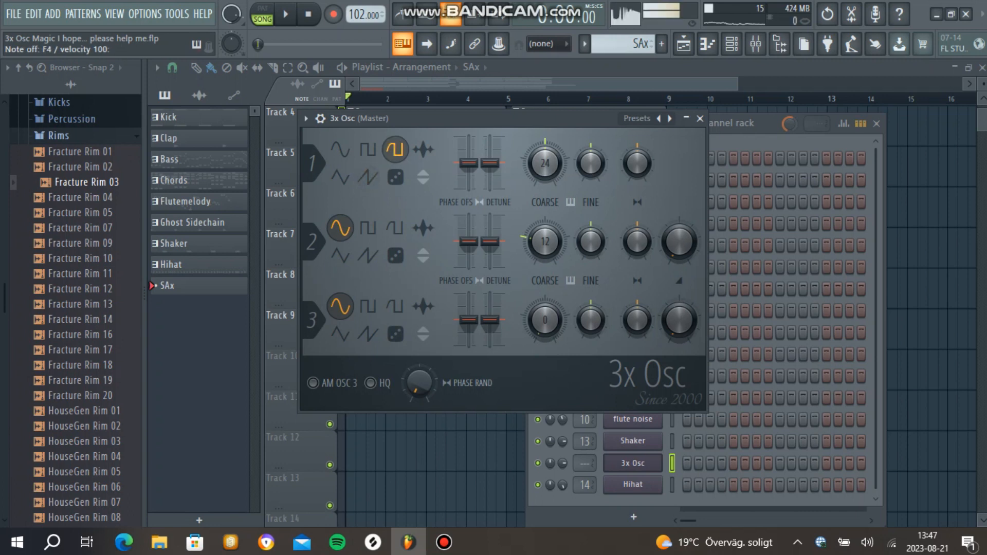
key("v")
key("v")
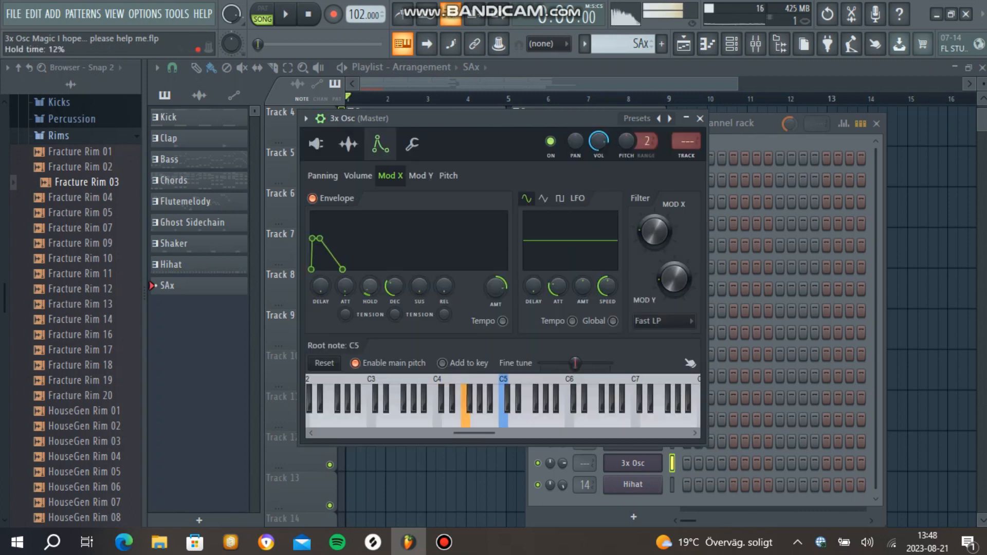
Step: Examine the sax channel's volume envelope, sample settings and miscellaneous functions, and audition a note
left_click(358, 176)
left_click(348, 144)
left_click(380, 144)
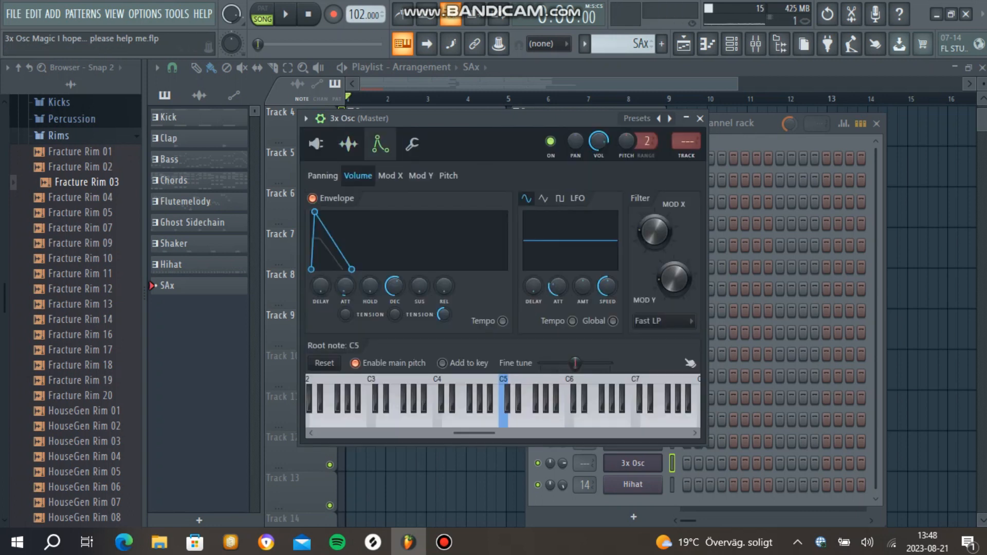
left_click(412, 144)
key("v")
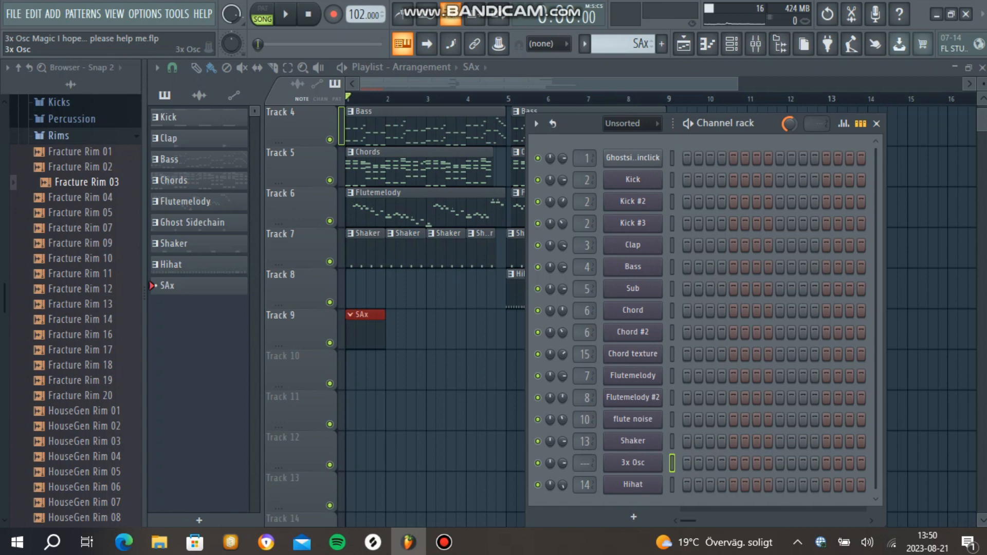
Step: Examine the oscillator settings of the sax 3x Osc channel, and listen to the Sax note pattern in the piano roll
left_click(633, 462)
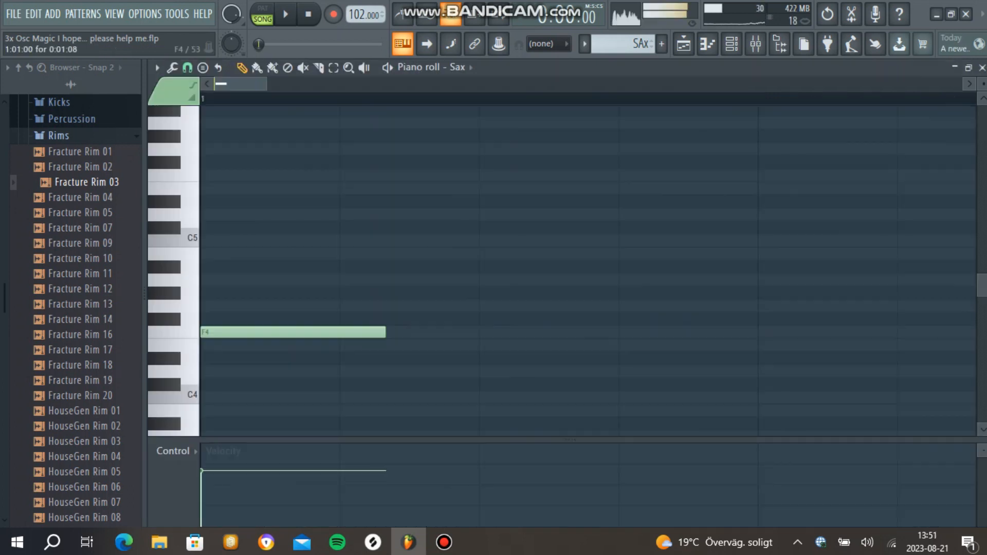
left_click_drag(385, 332, 375, 332)
key("space")
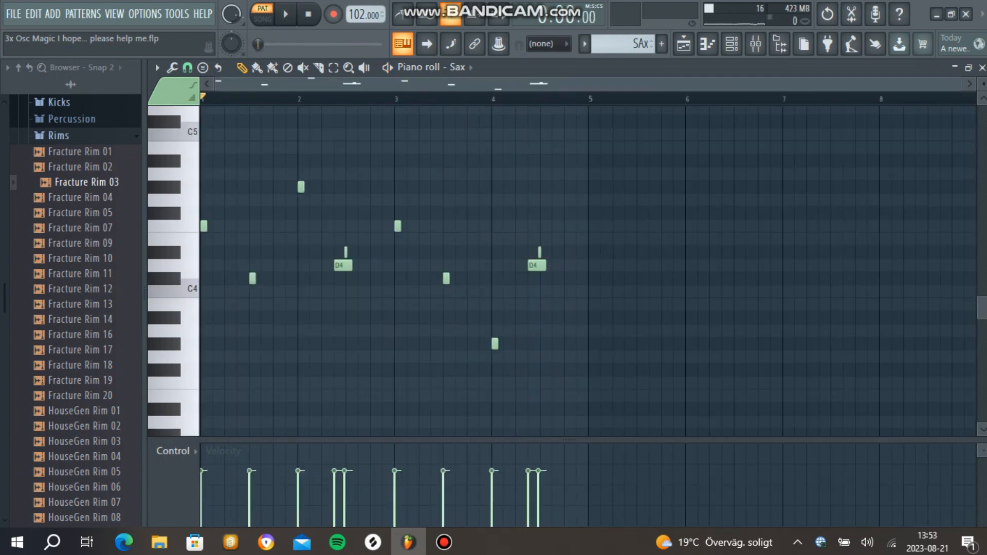
key("space")
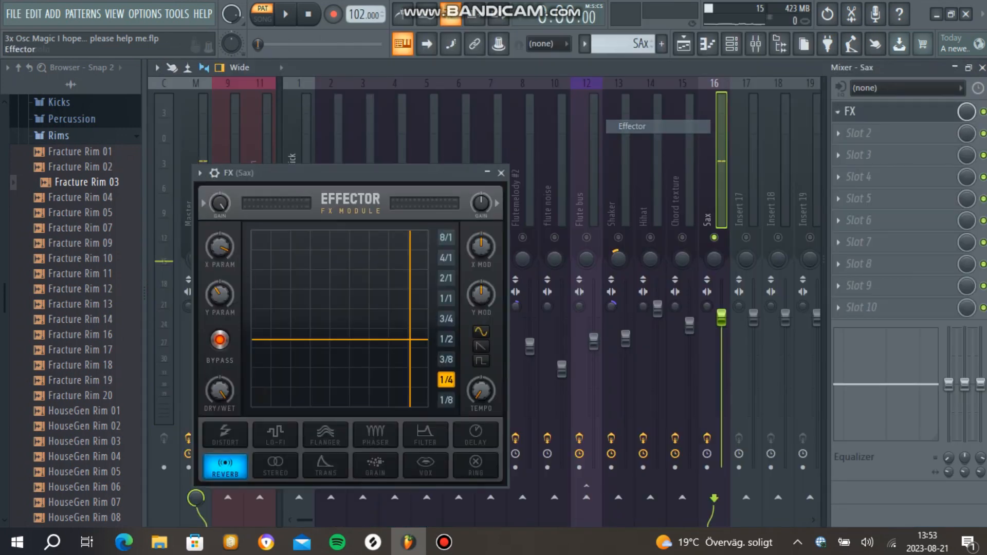
Step: Close the Sax track's Fruity Compressor and adjust its mix level while the song plays
key("space")
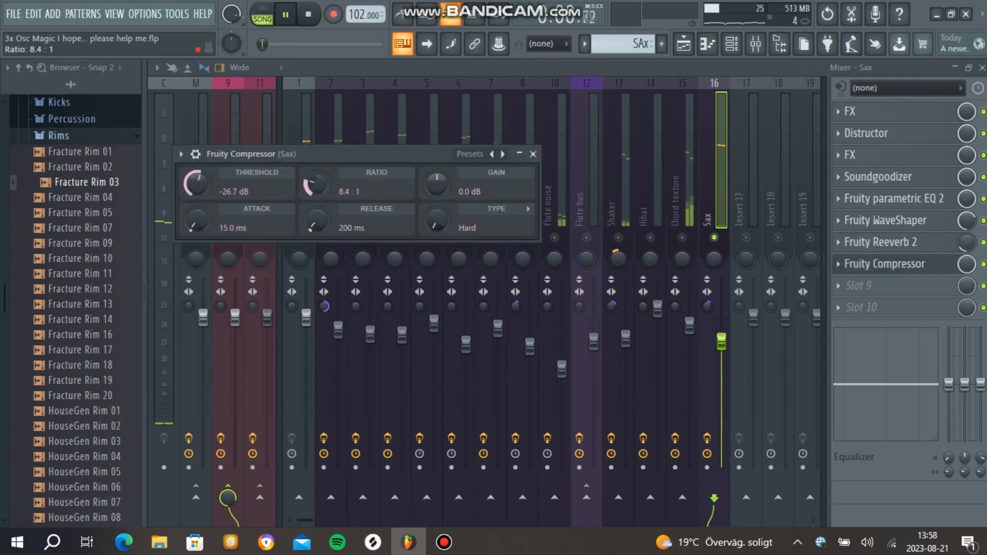
left_click(533, 155)
left_click_drag(966, 265, 967, 286)
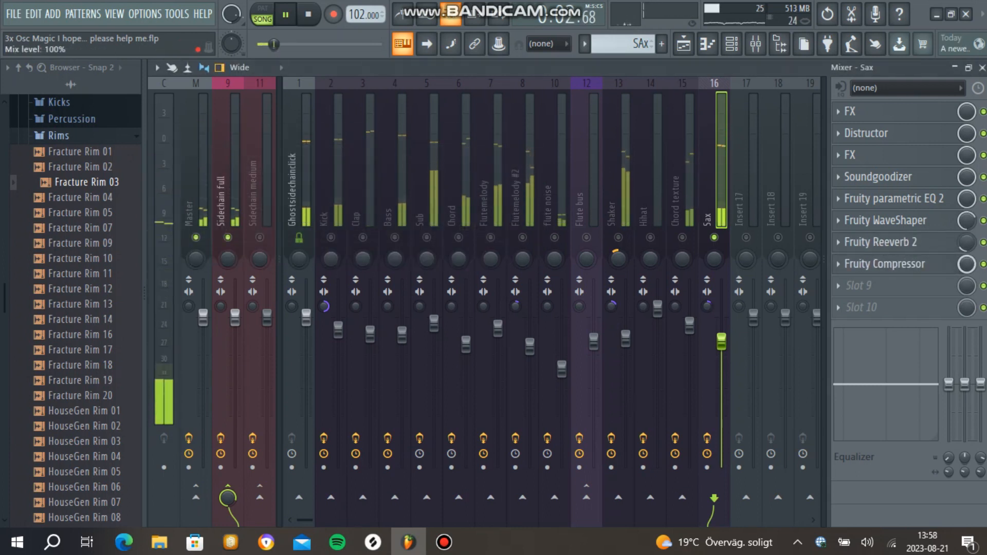